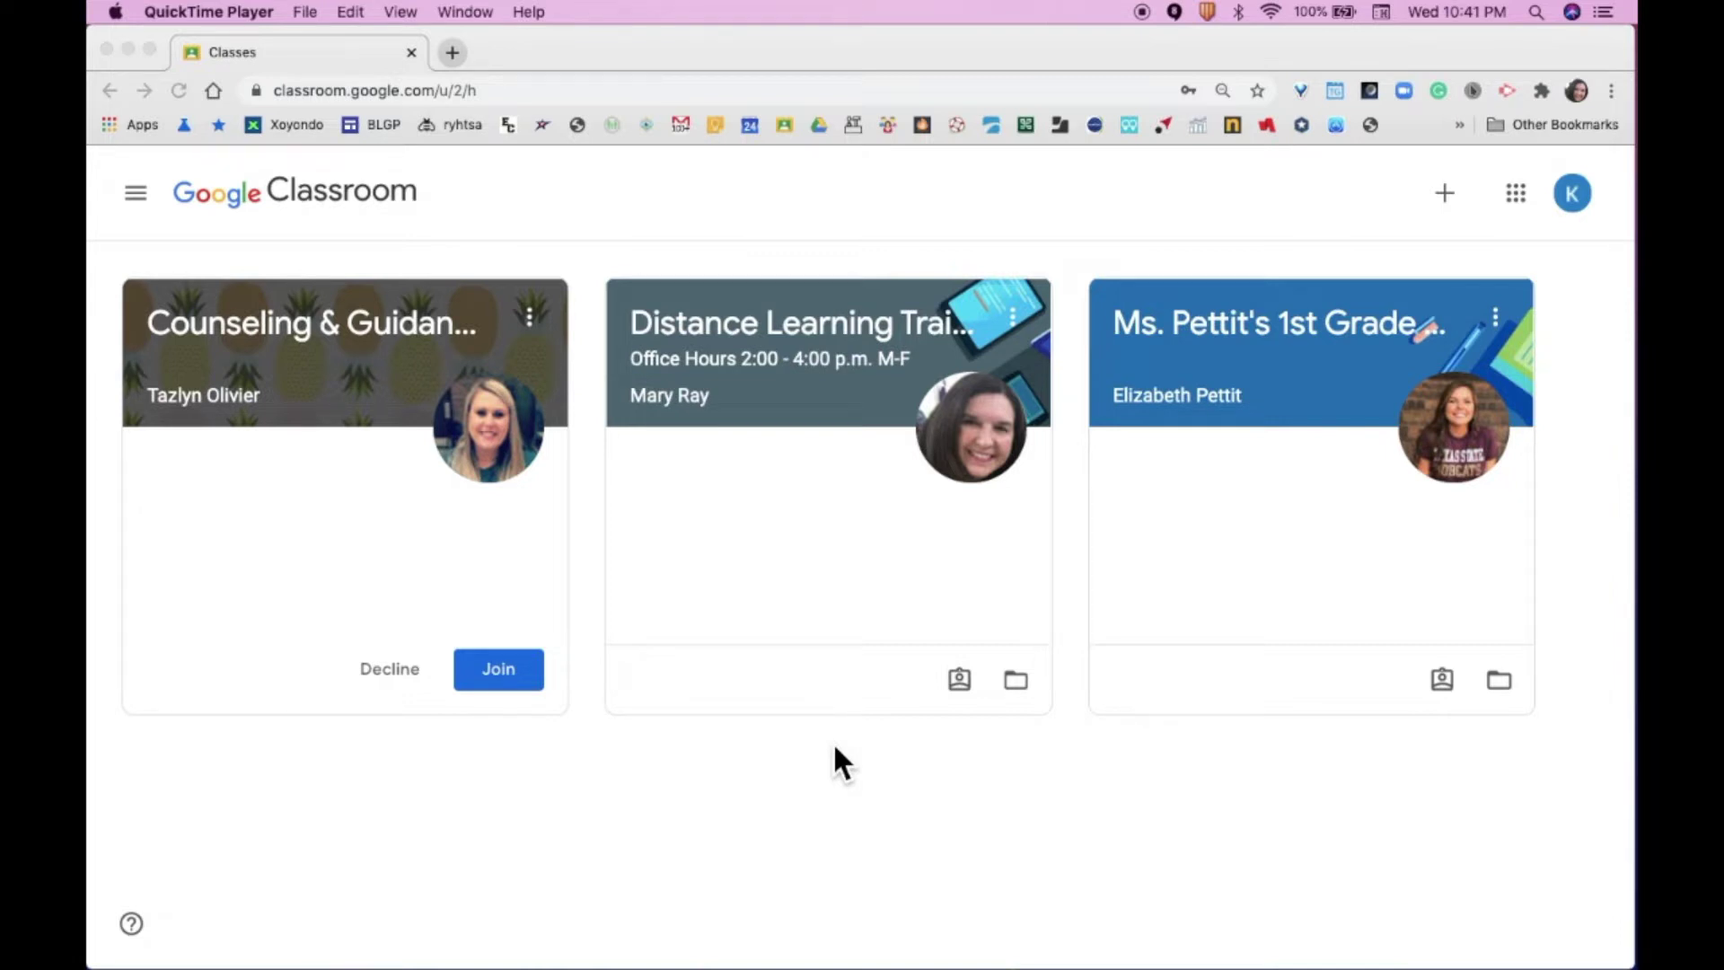
Open the Distance Learning Training classwork and the 'What do you miss most about being at school?' question page
left_click(803, 336)
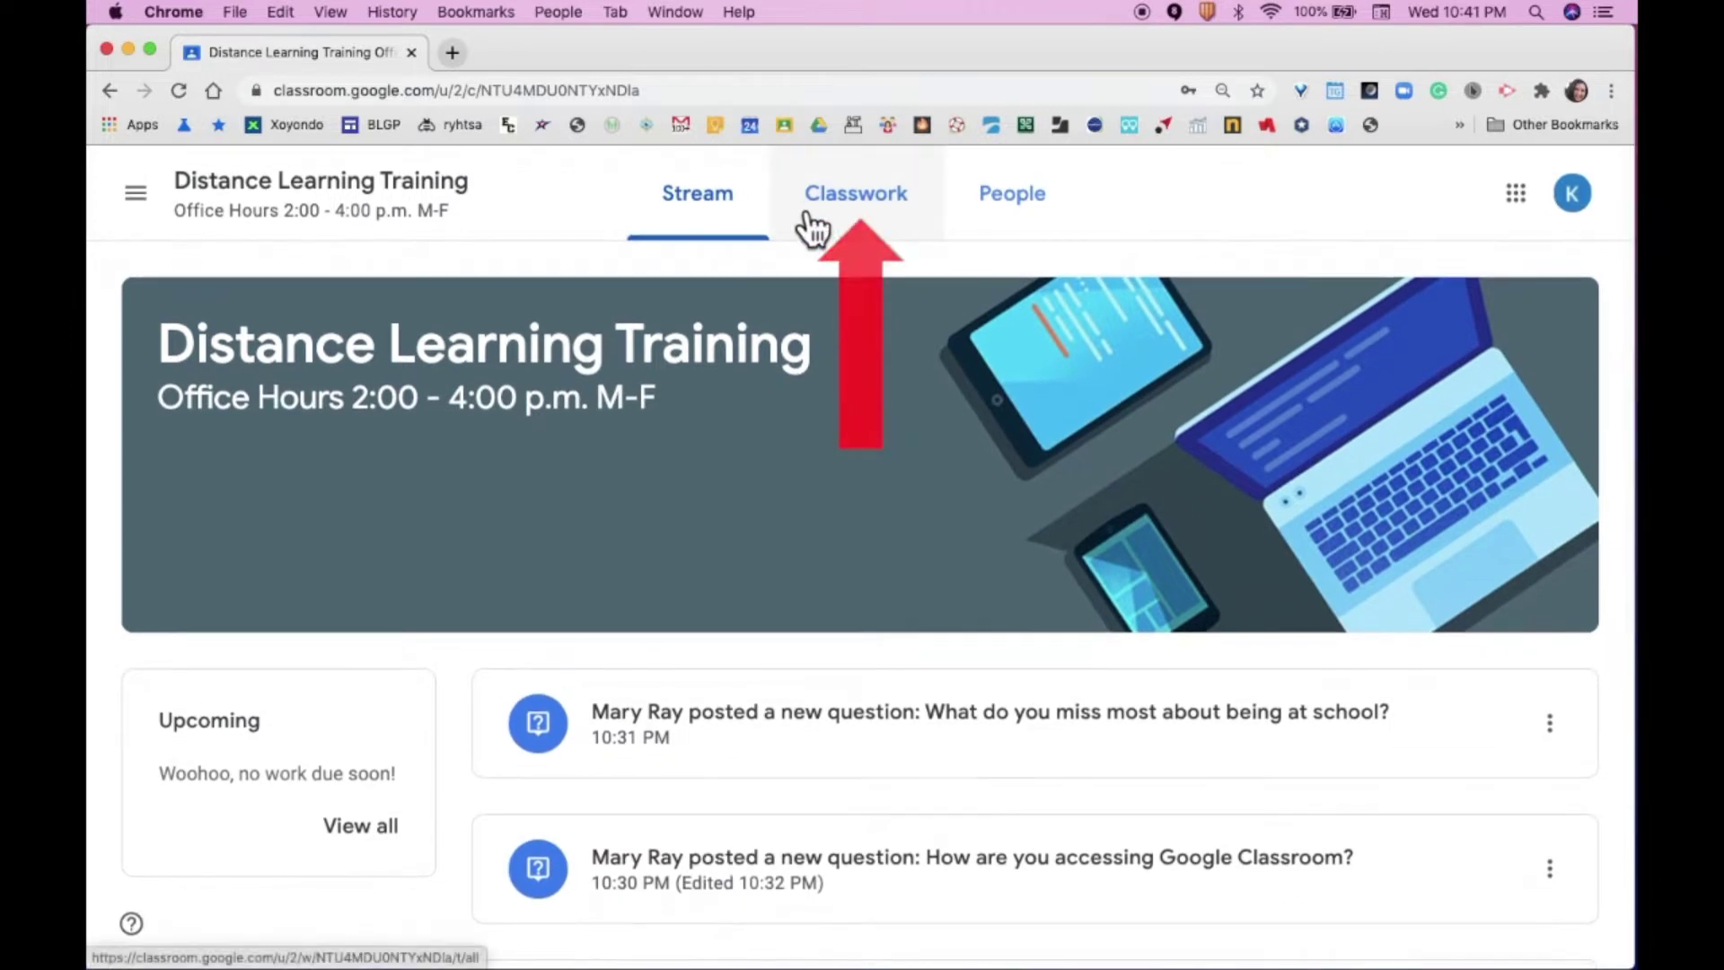
left_click(876, 222)
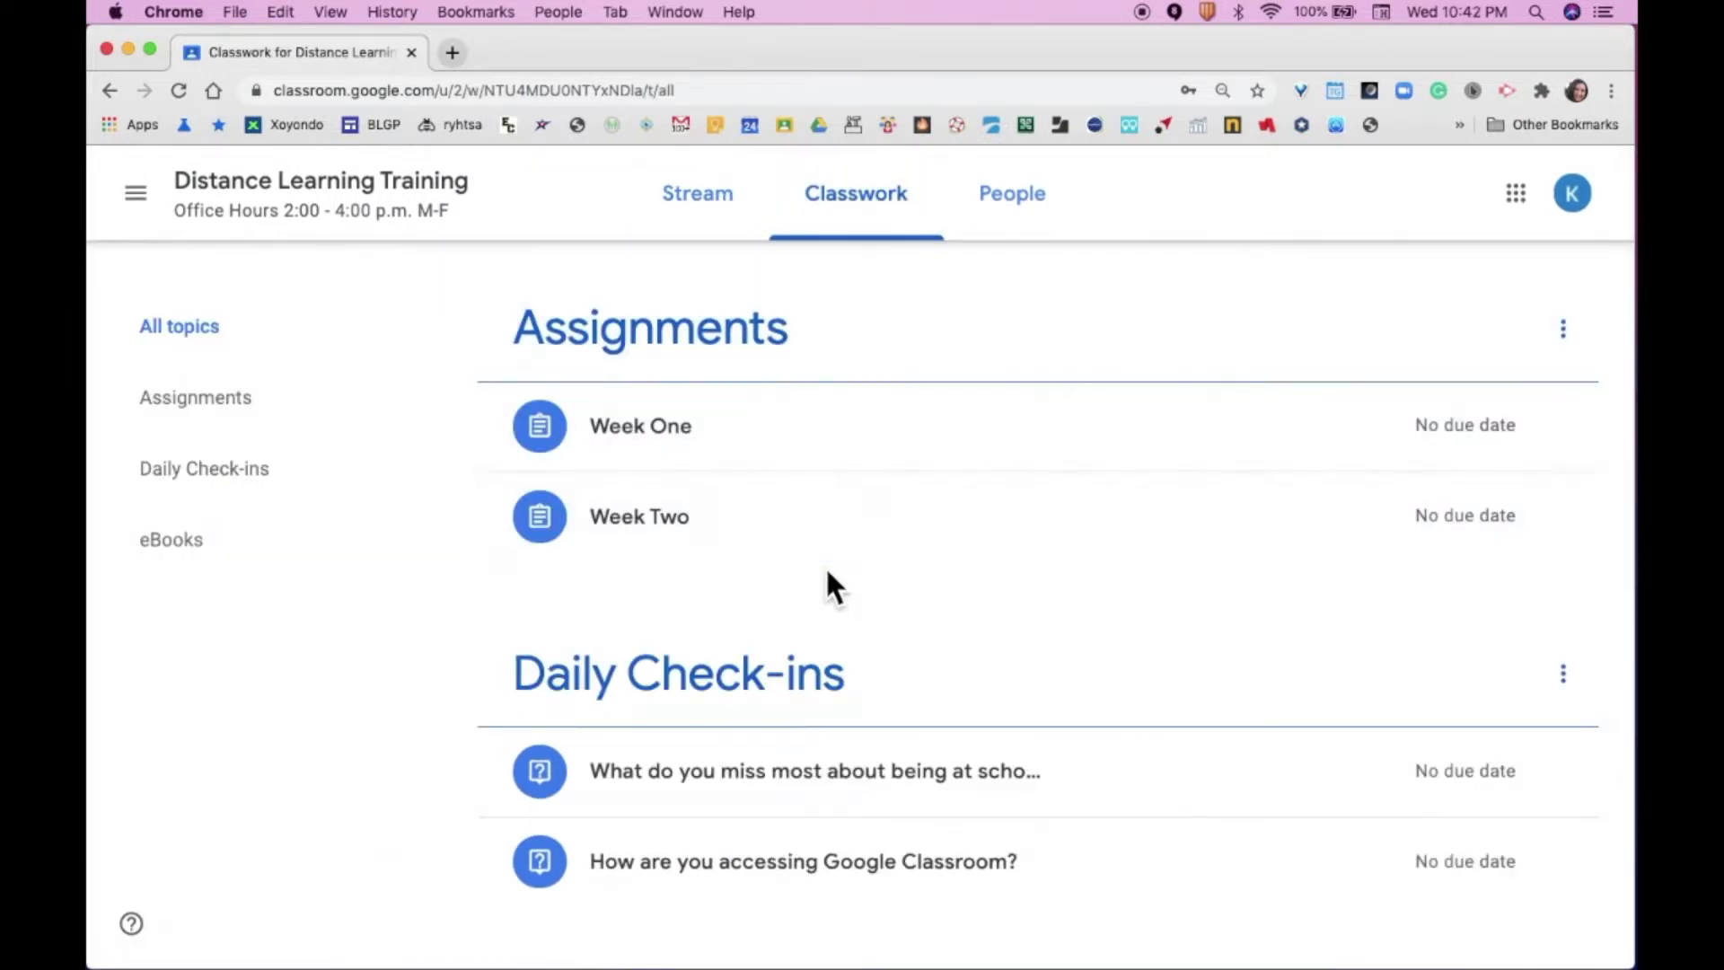
scroll(842, 422, "down", 3)
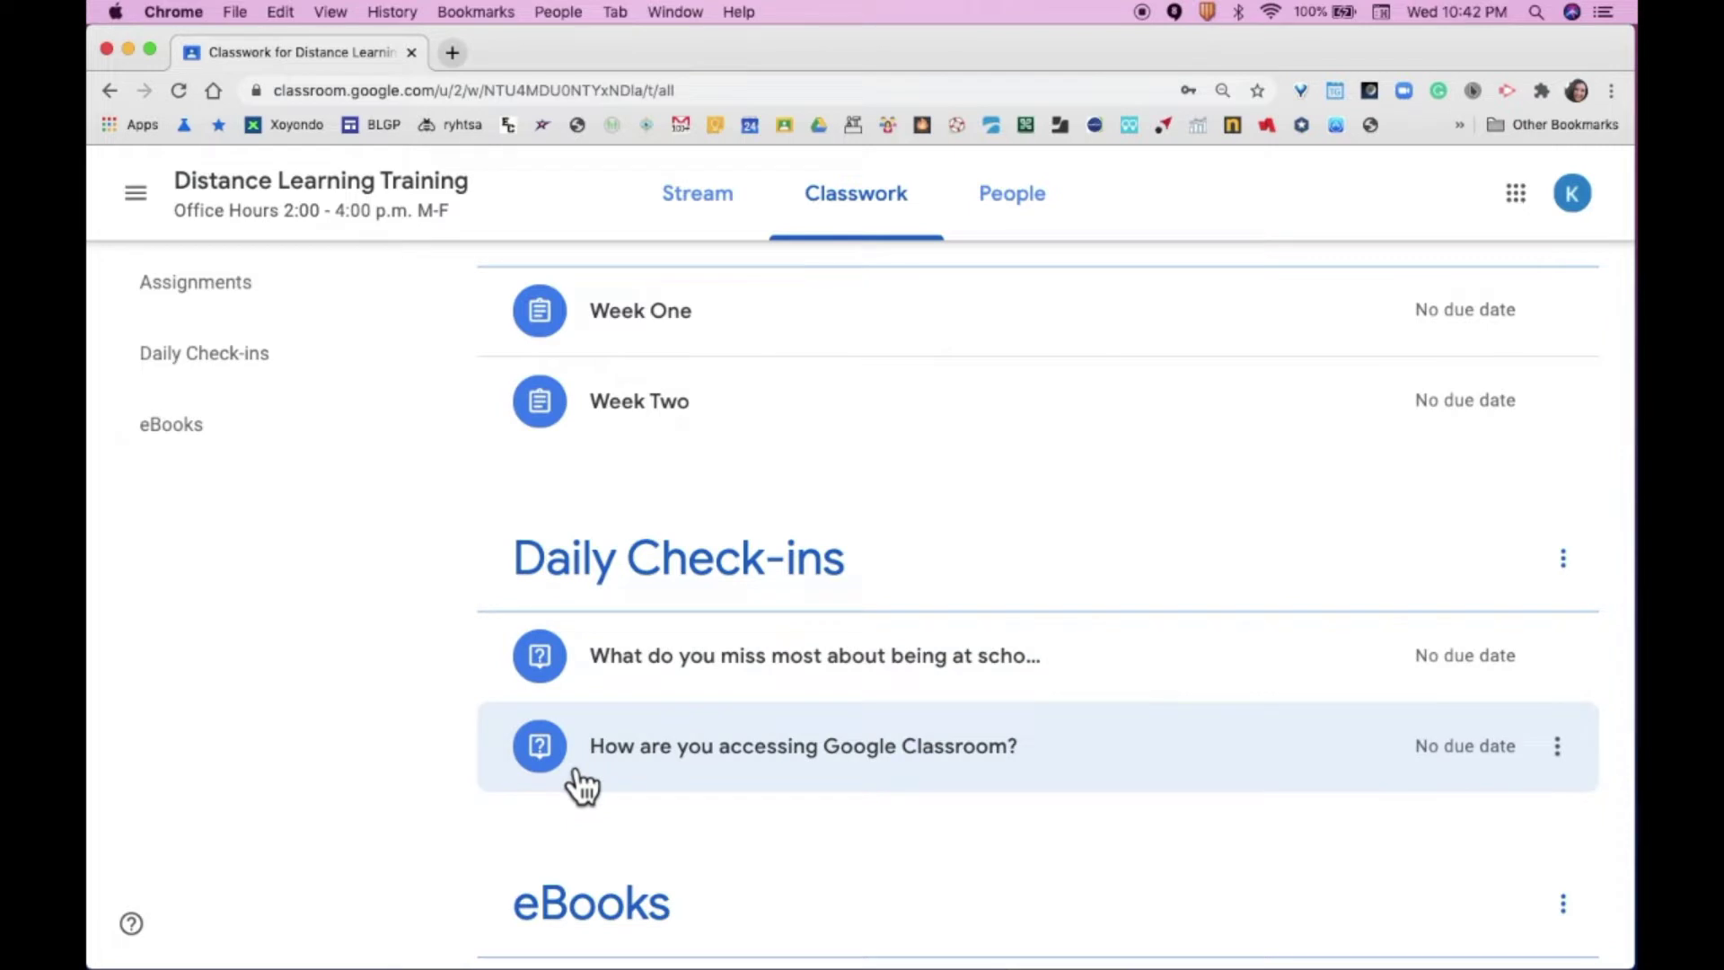
scroll(733, 472, "up", 2)
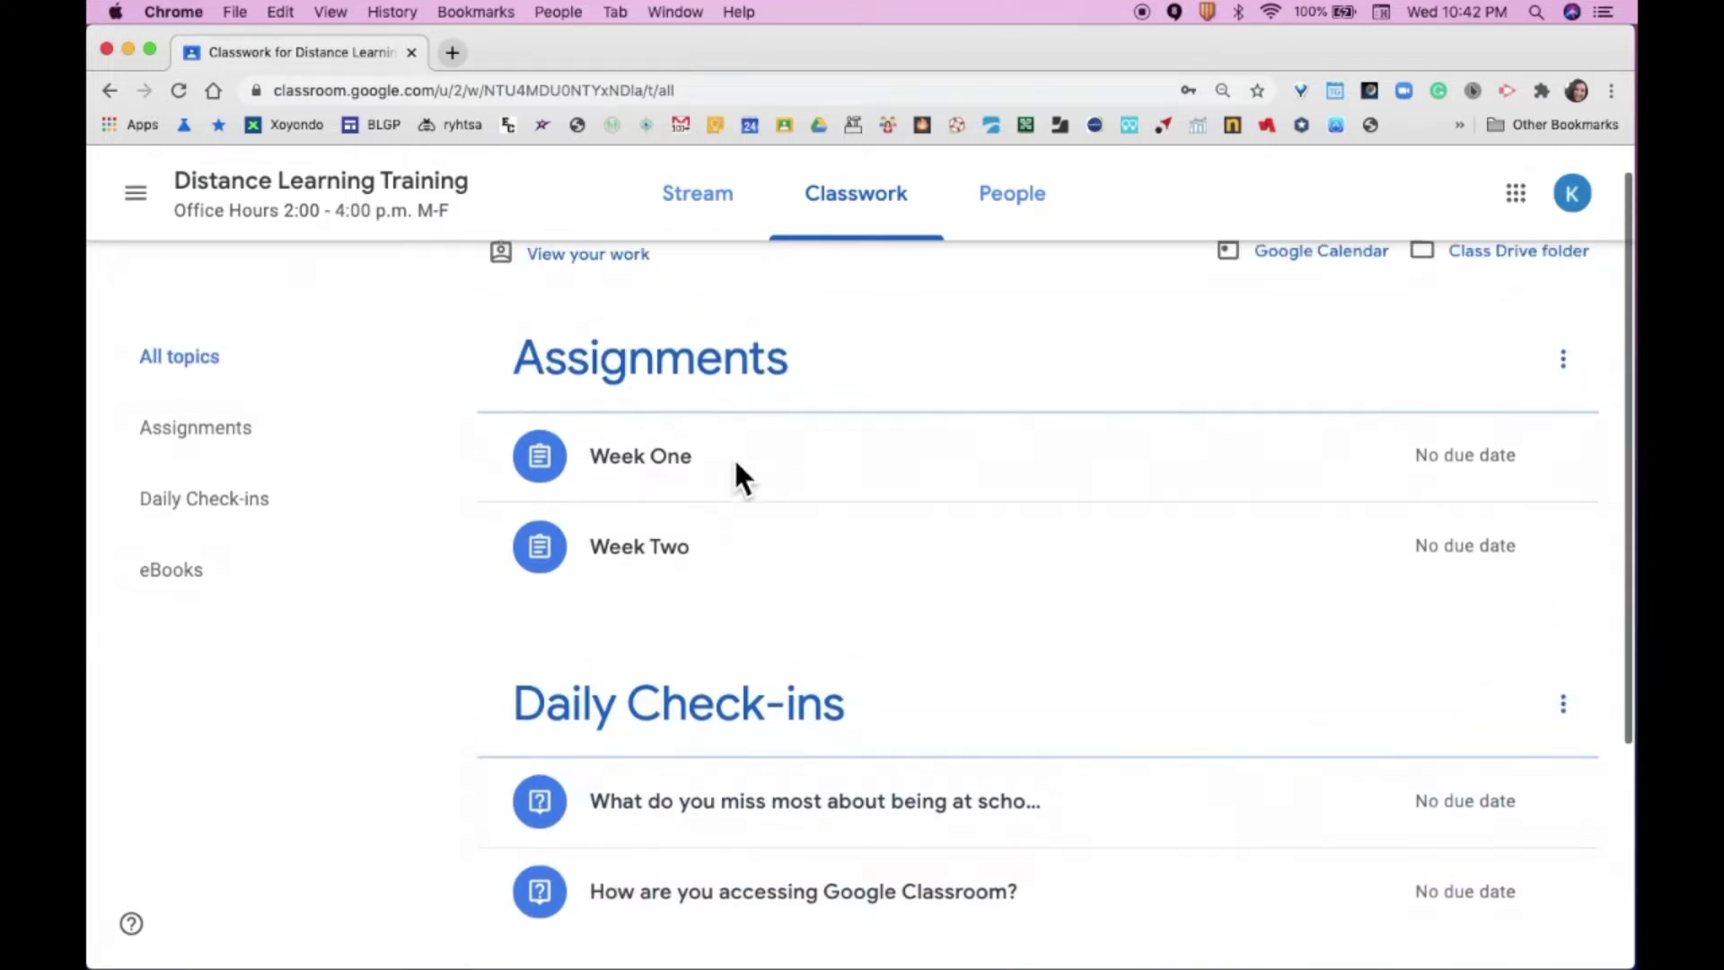
scroll(750, 484, "down", 3)
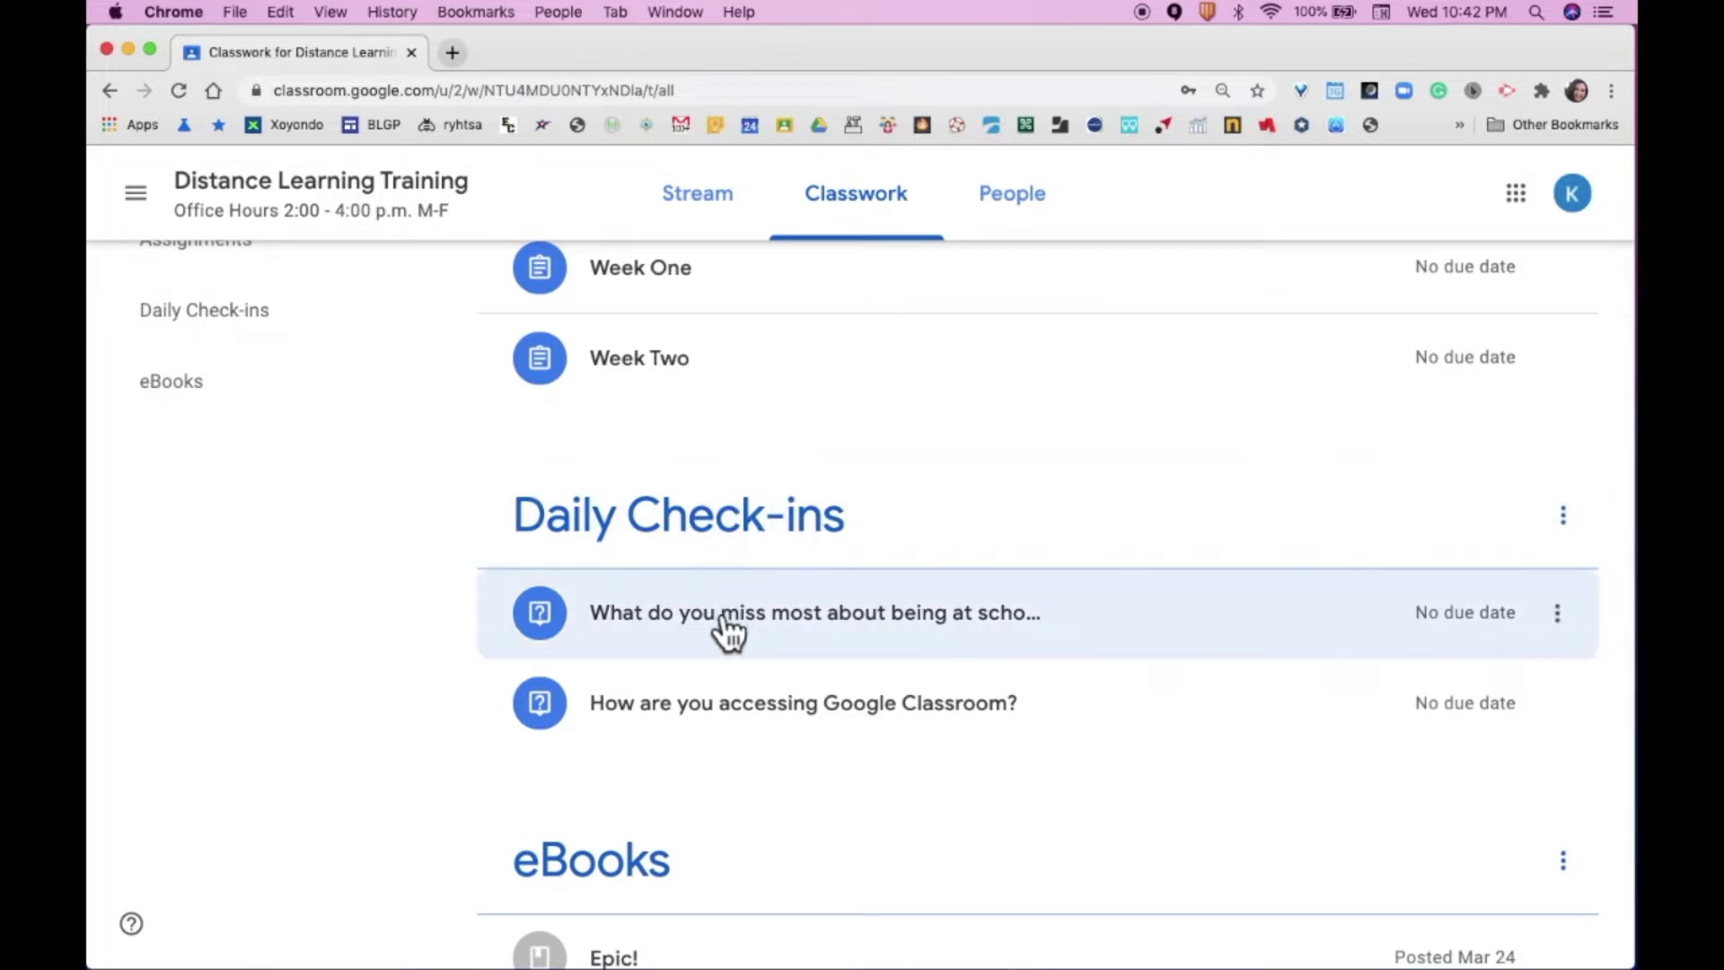
left_click(724, 633)
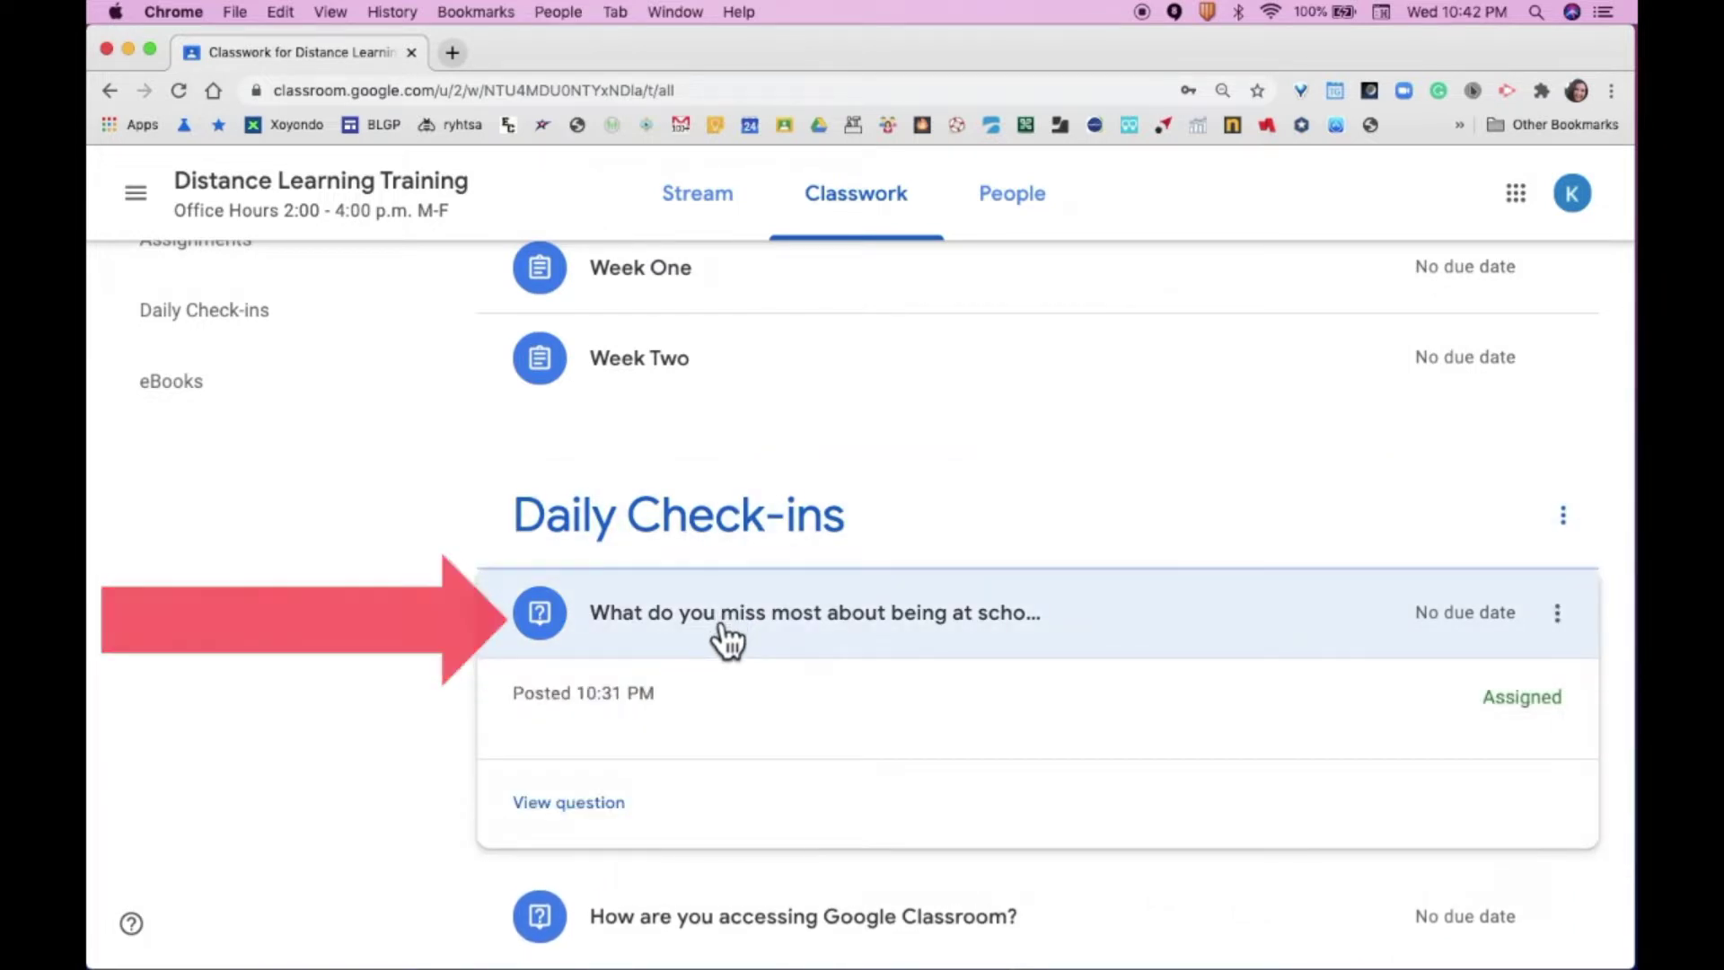
left_click(599, 831)
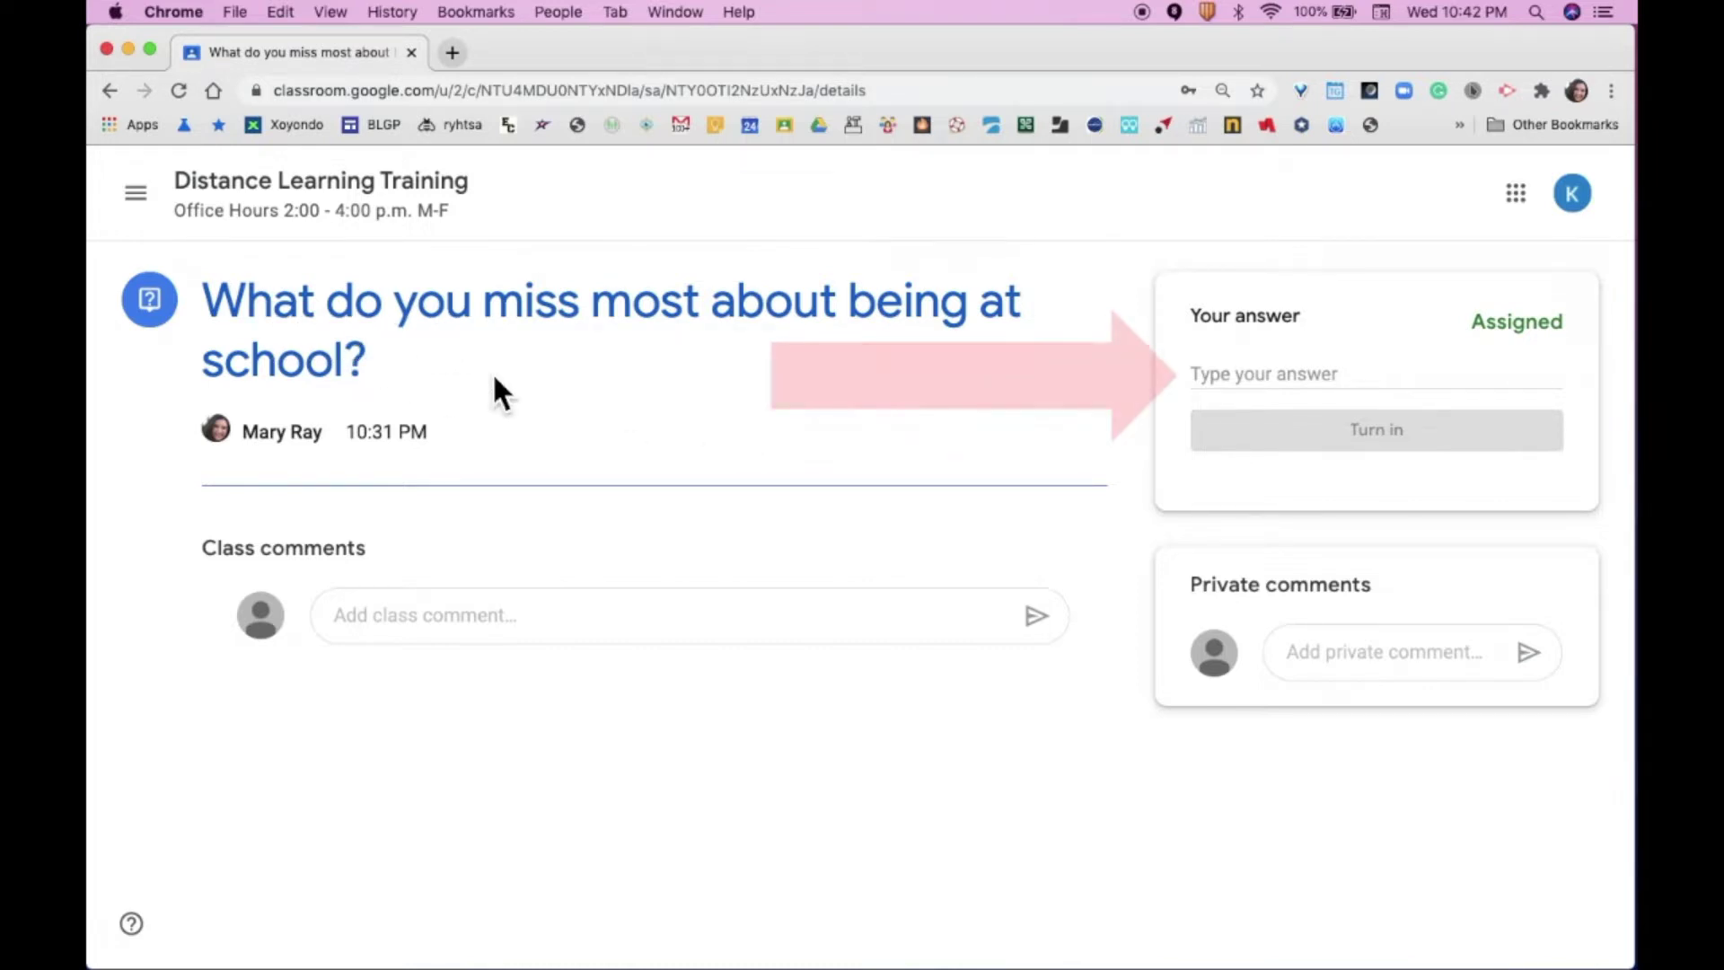
Answer 'Chicken nuggets on Tuesday', turn it in, and return to the class stream
left_click(1254, 384)
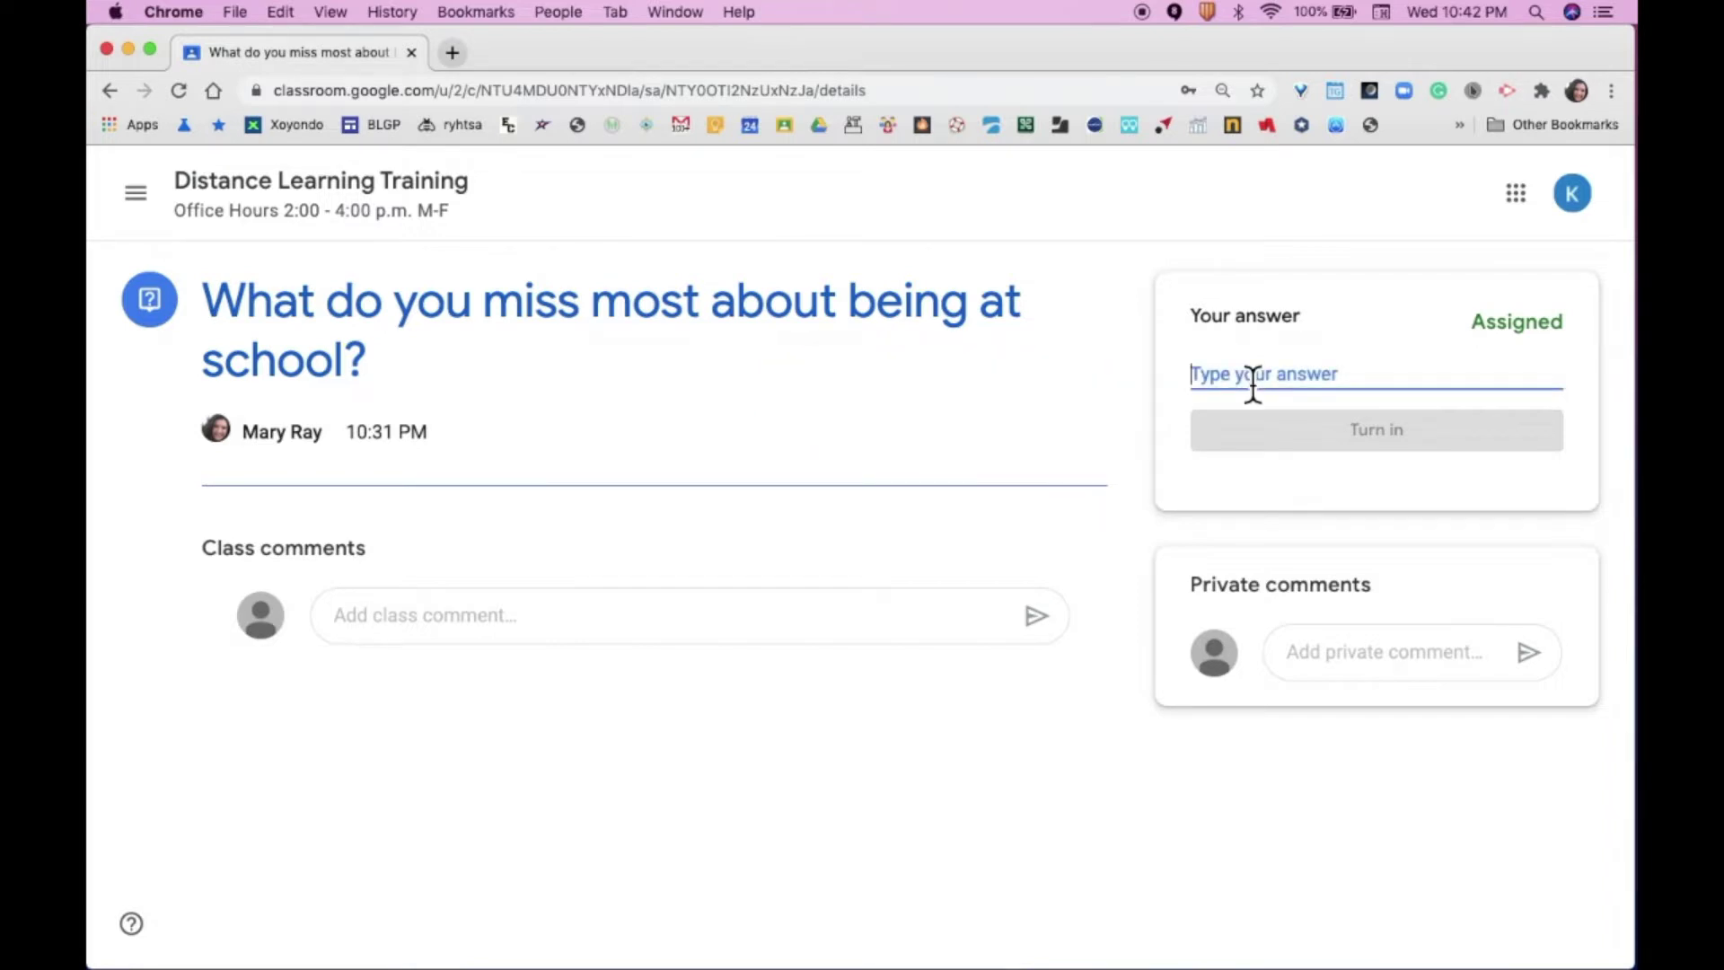
type("Chicken nuggets ")
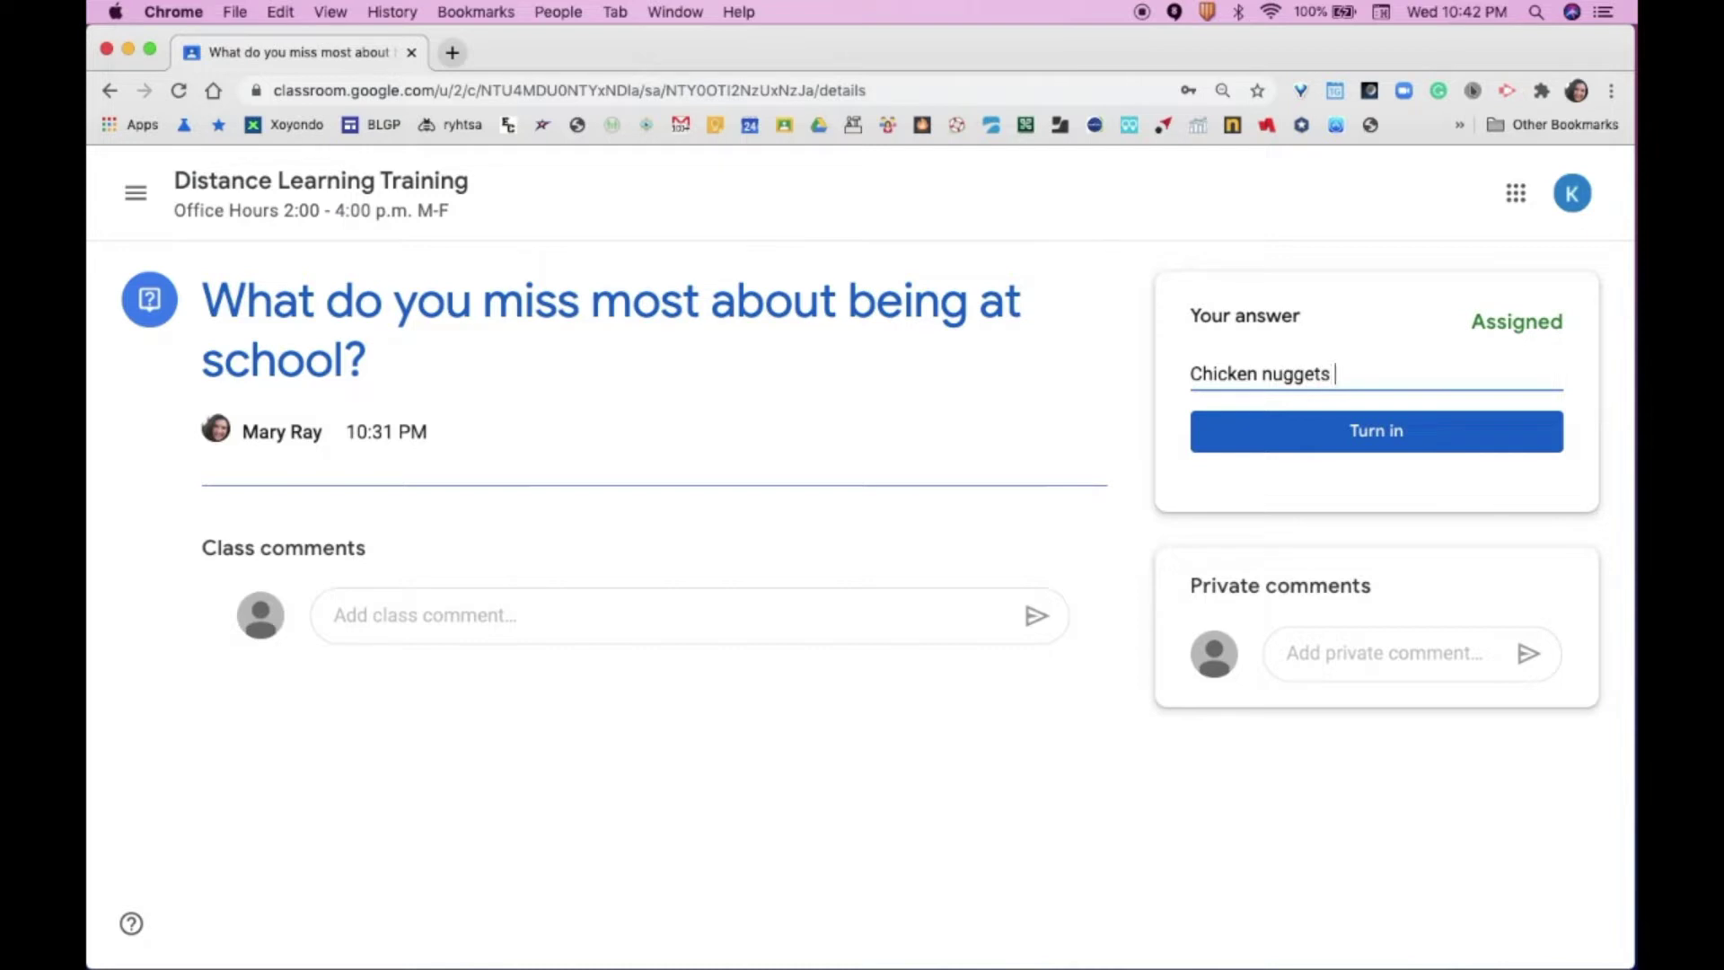
type("on Tuesday!")
left_click(1391, 437)
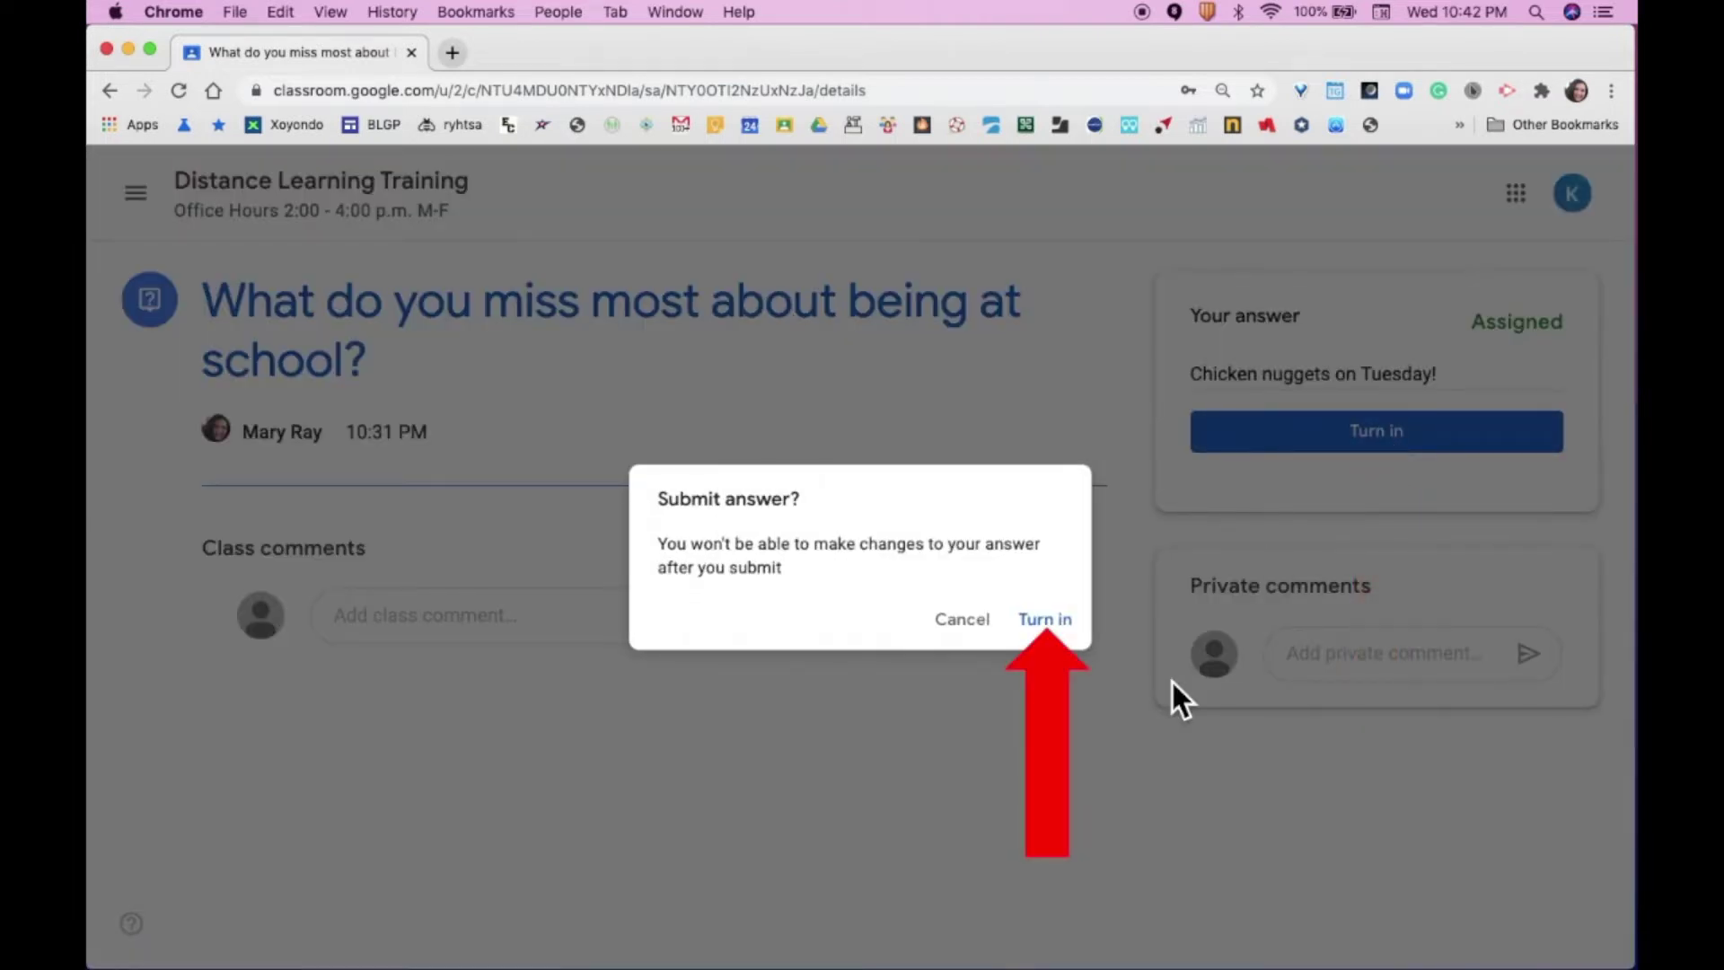
left_click(1051, 627)
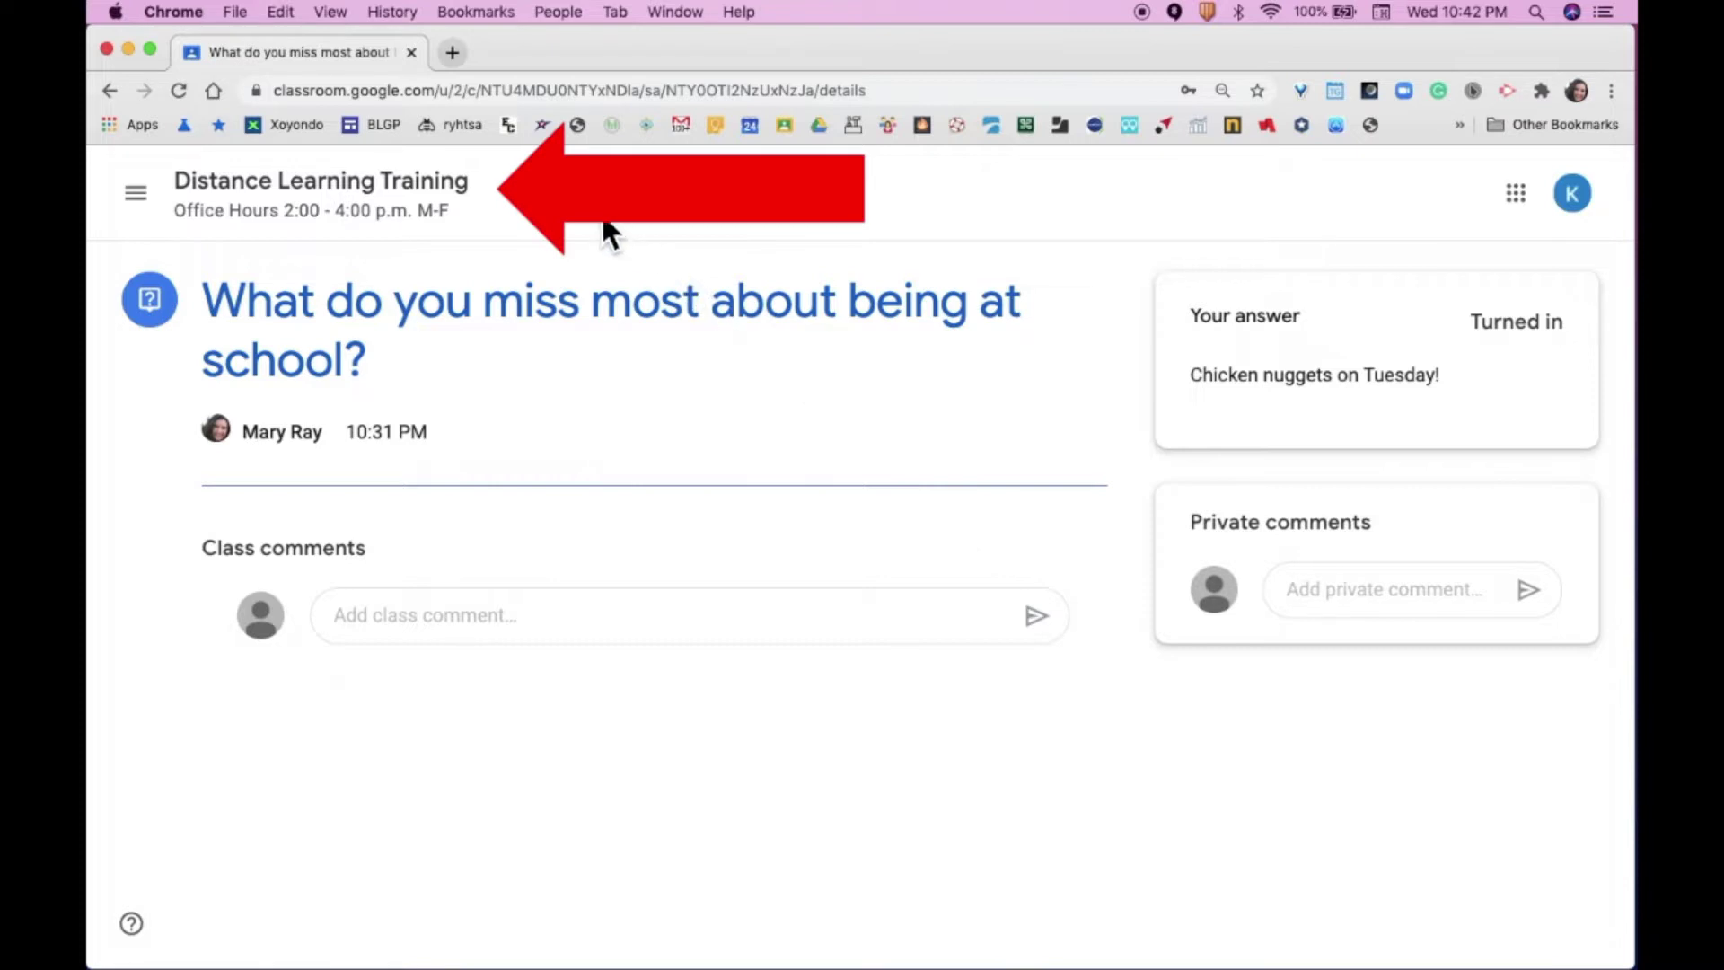
left_click(308, 201)
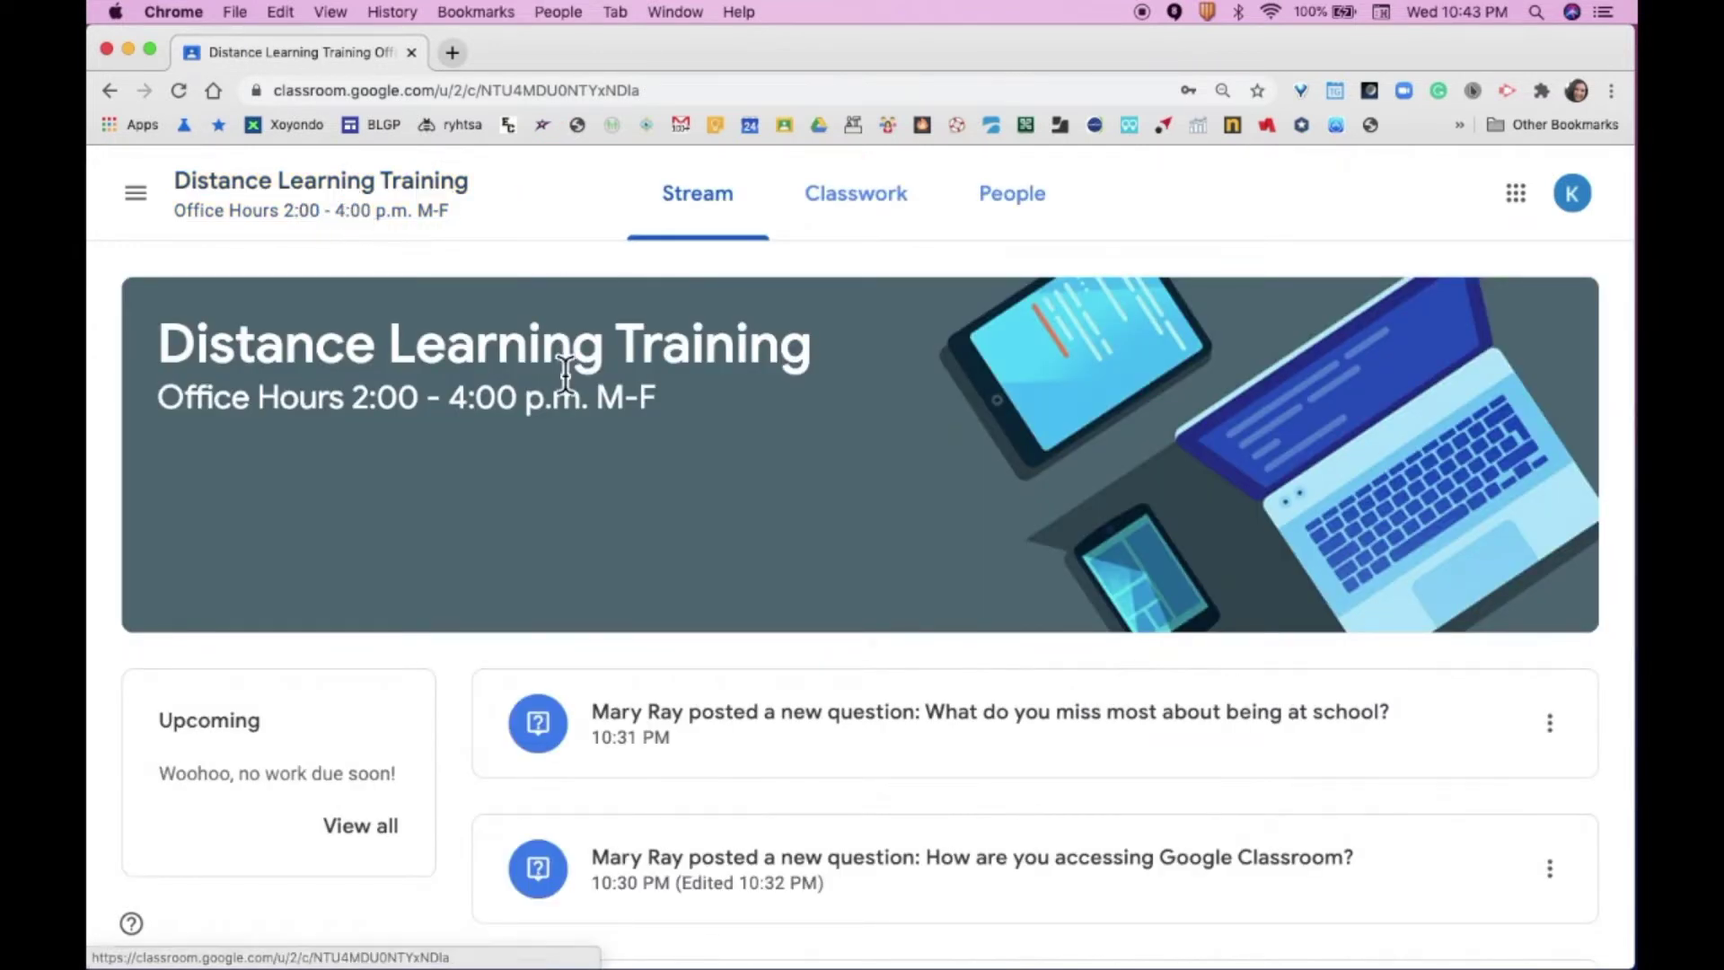
Switch to Classwork and collapse the already turned-in missing-school check-in
left_click(869, 218)
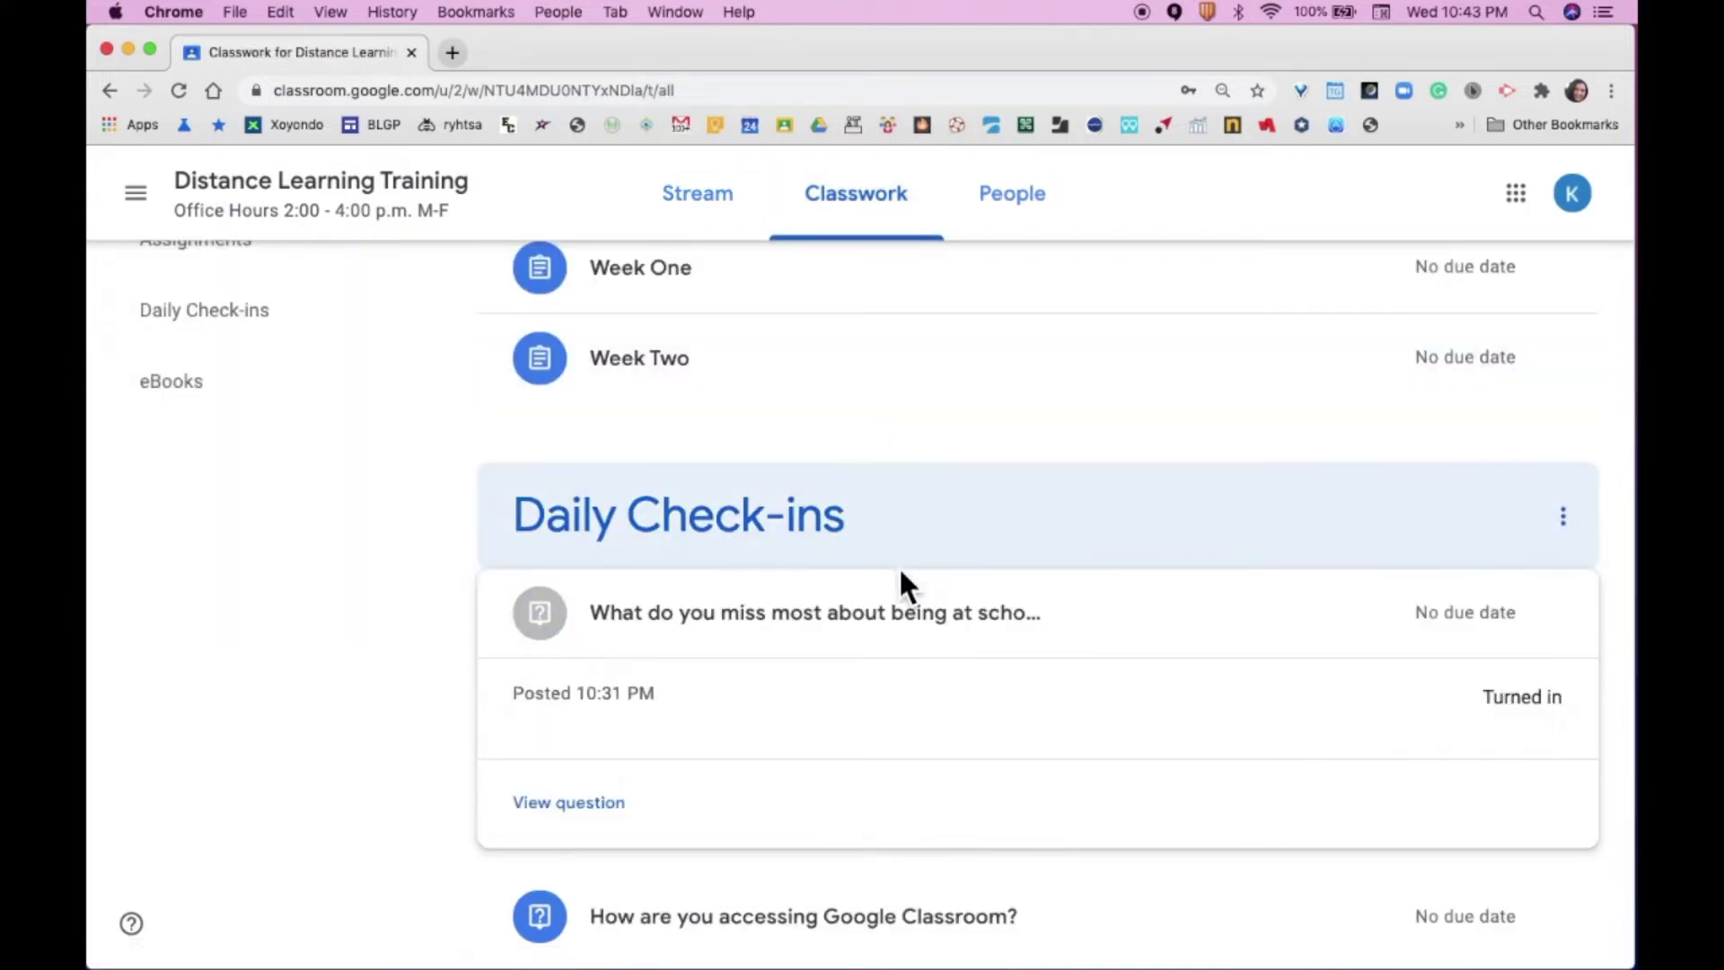
scroll(897, 575, "down", 2)
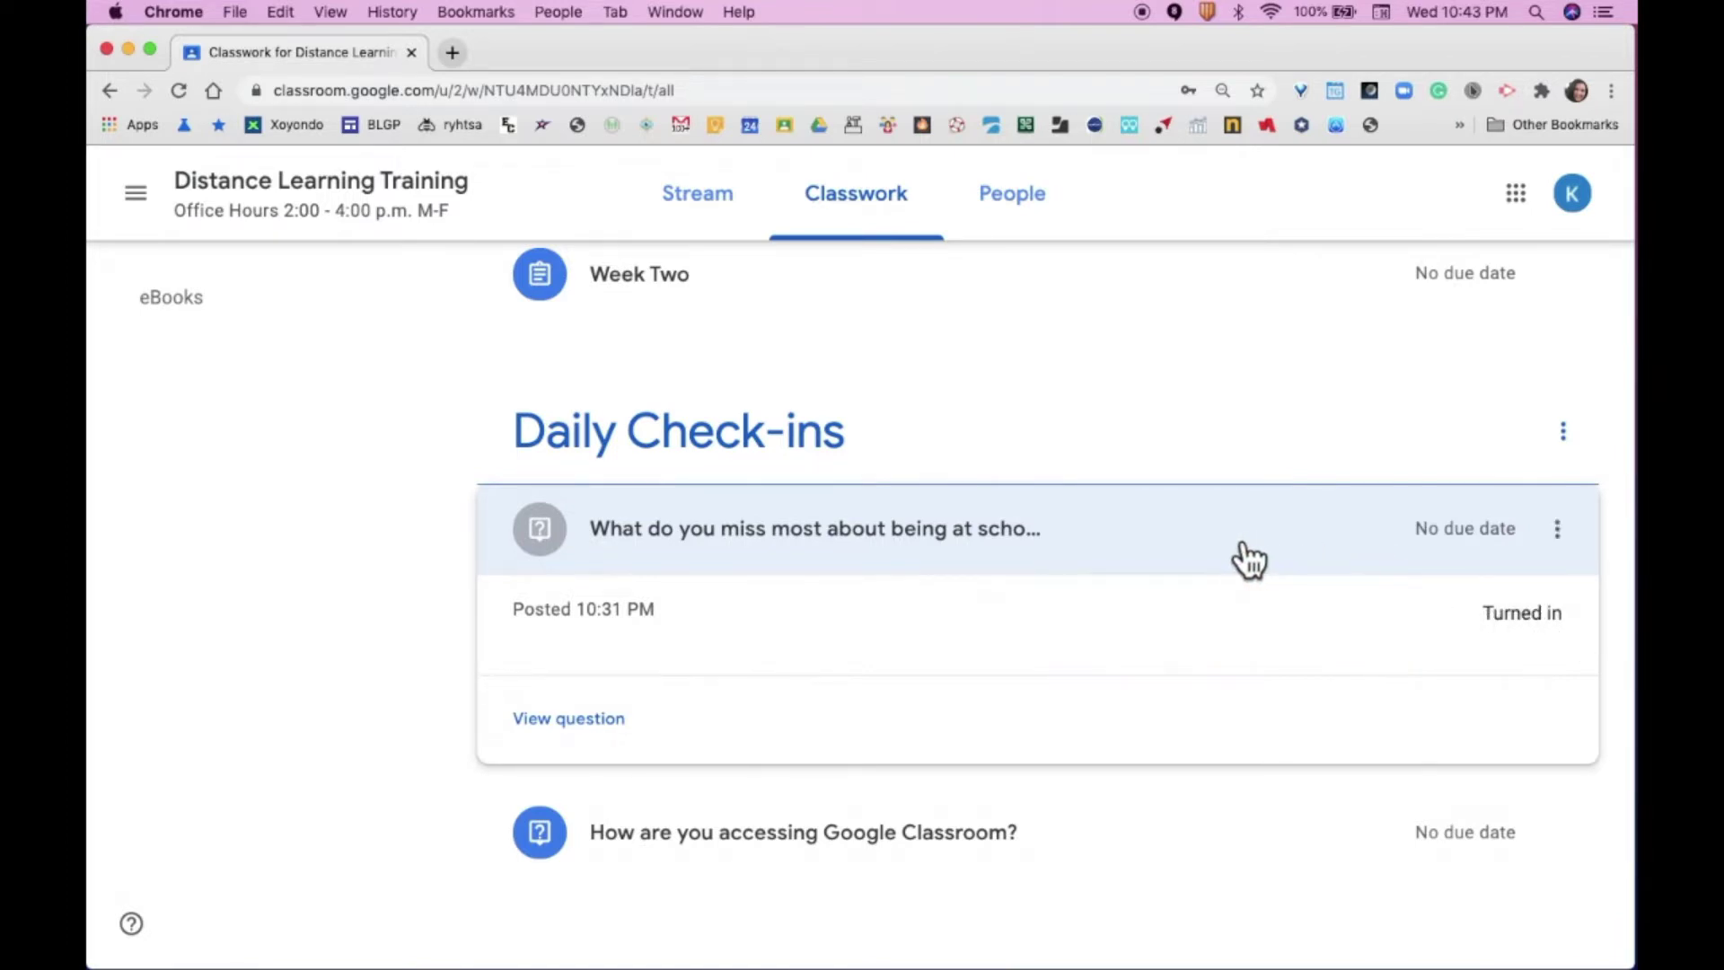
left_click(1248, 559)
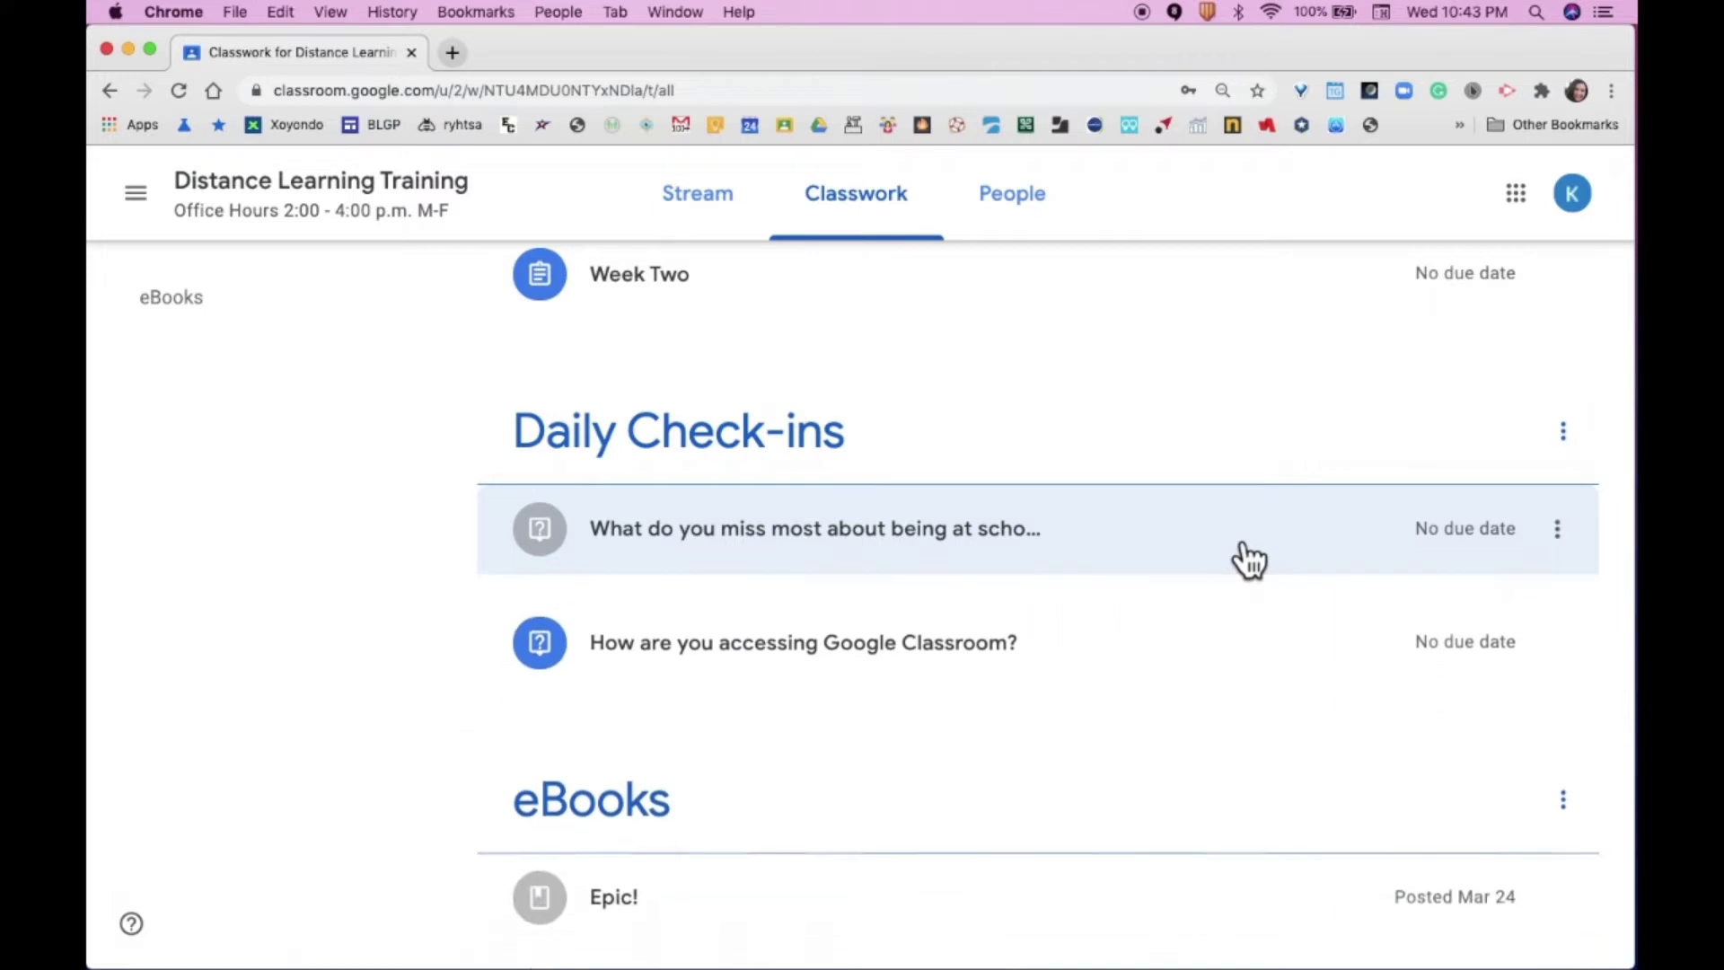
Answer the 'How are you accessing Google Classroom?' check-in with Computer or laptop and turn it in
left_click(1040, 649)
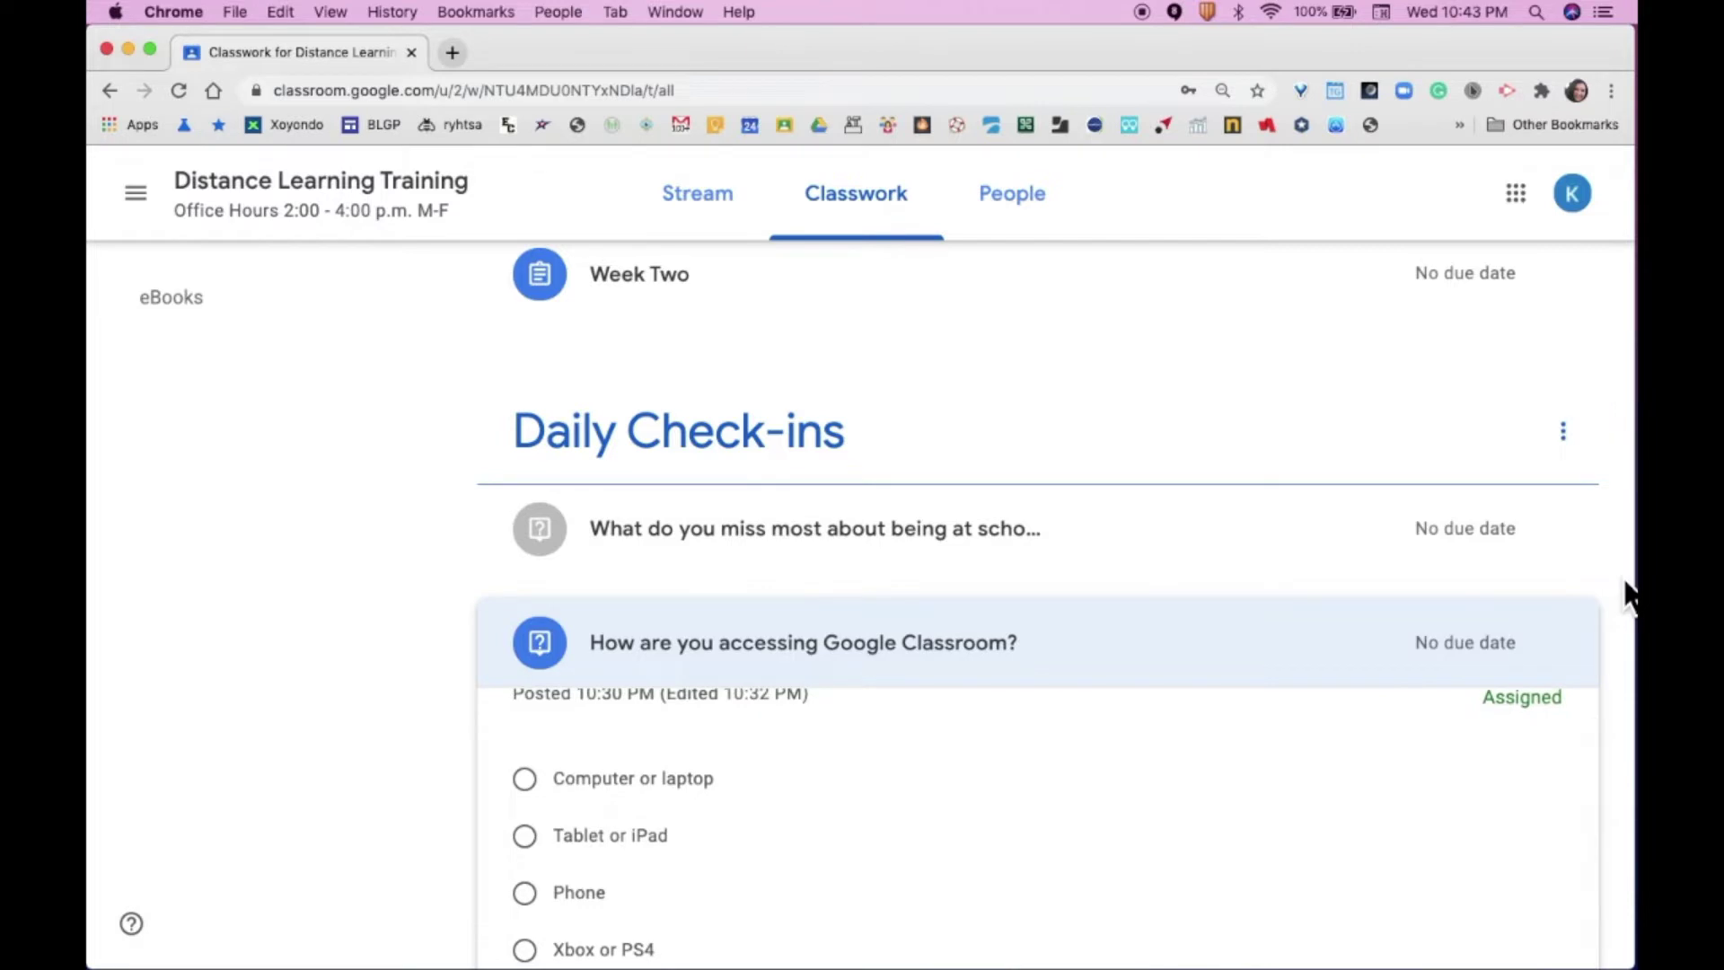
scroll(1627, 594, "down", 5)
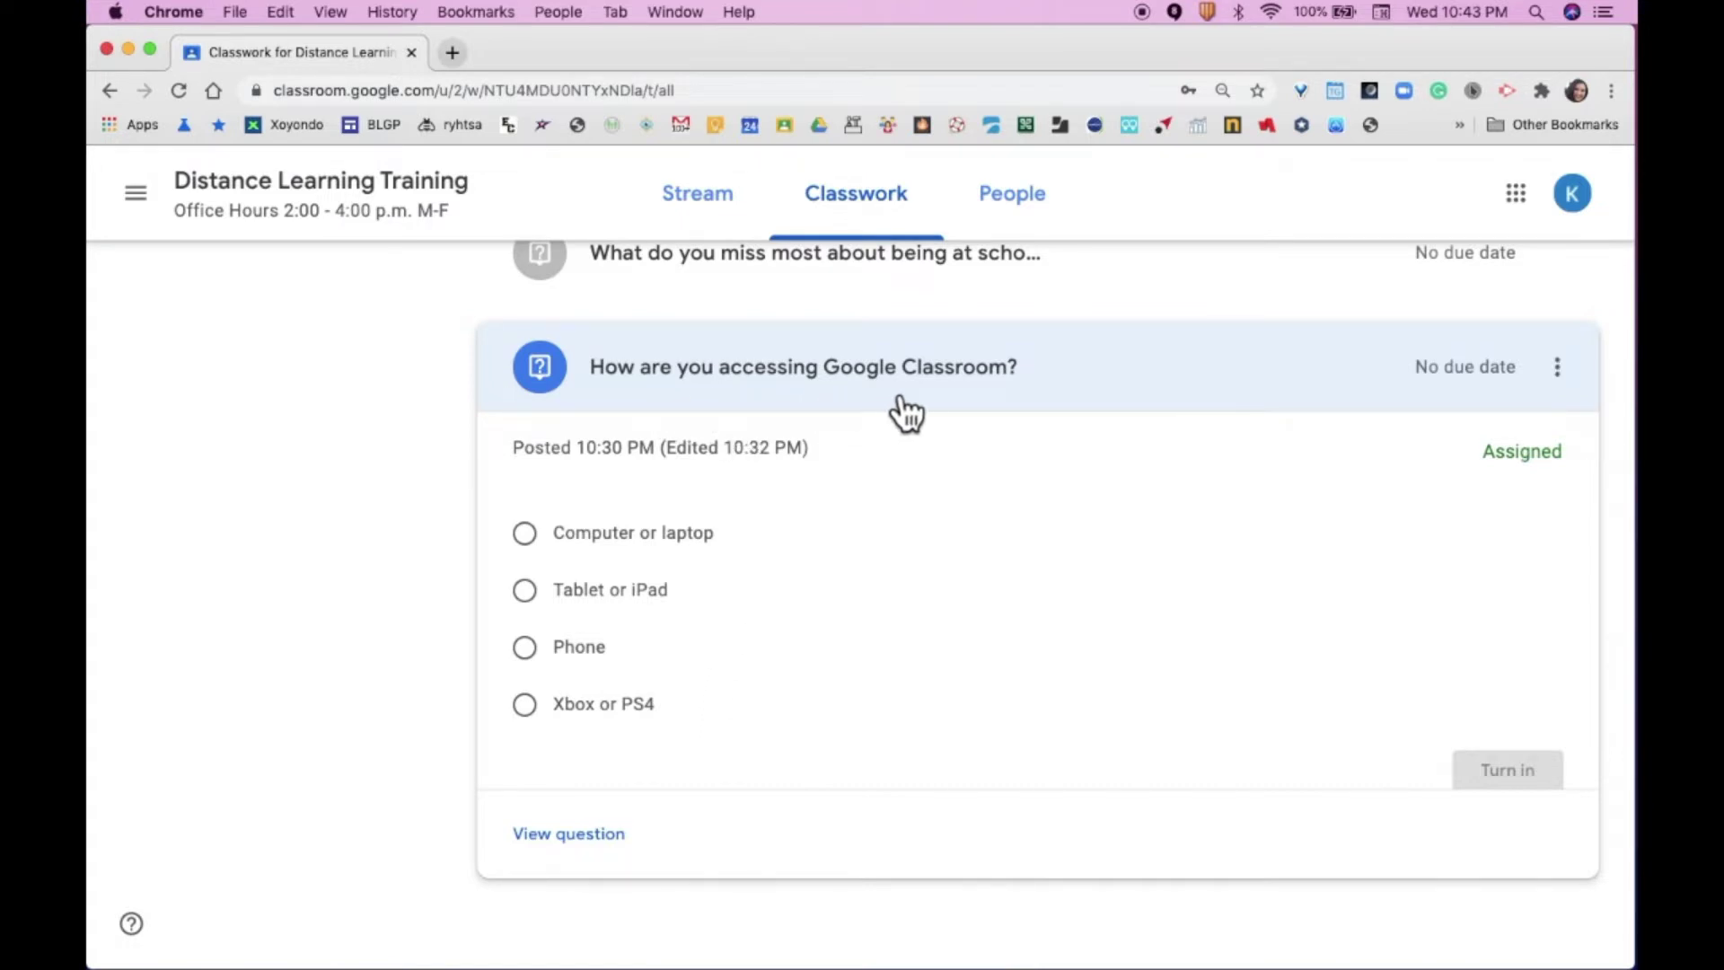
left_click(544, 545)
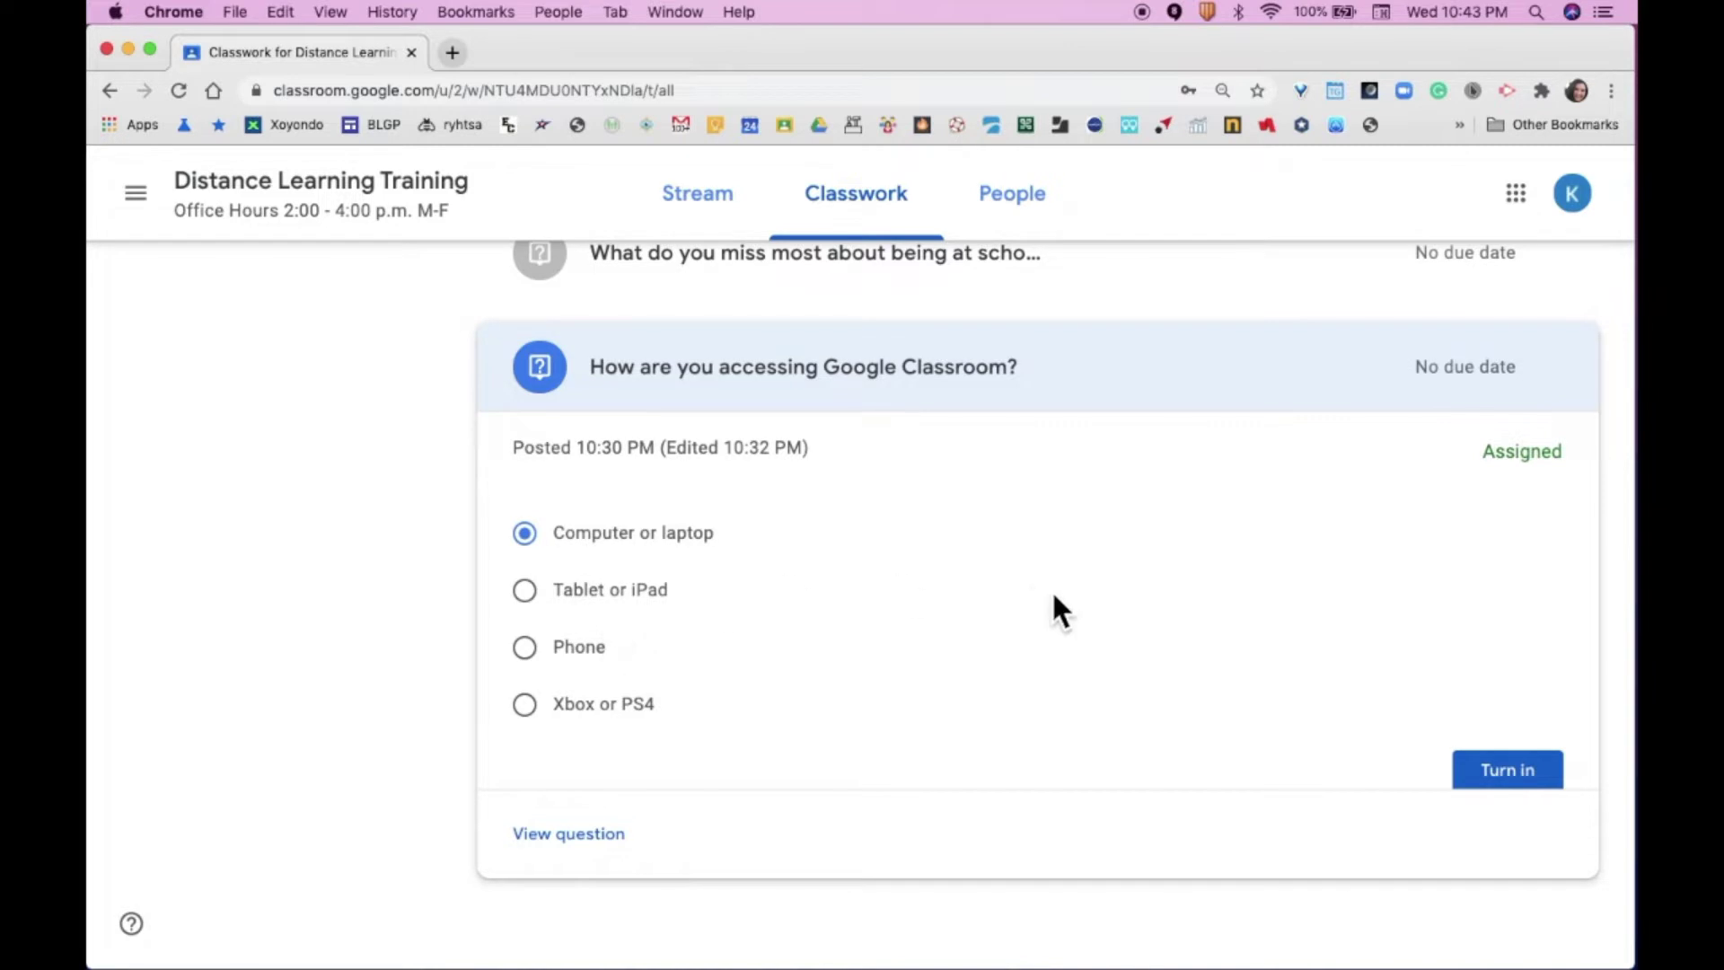
left_click(1518, 779)
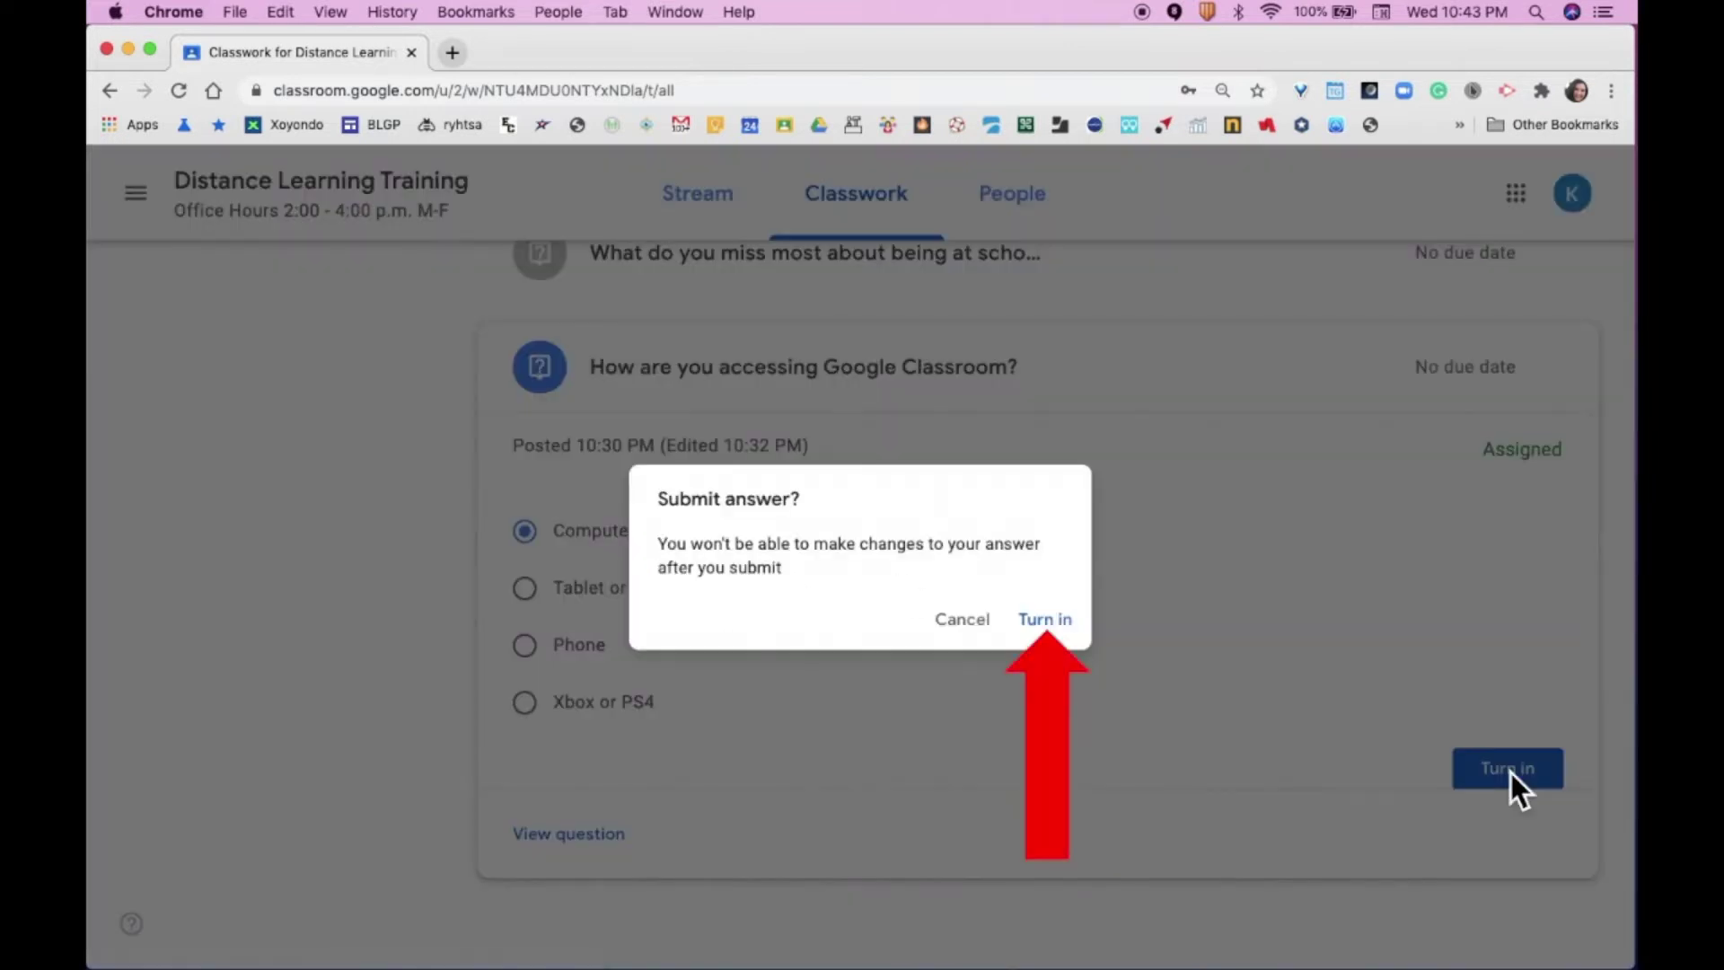
left_click(1046, 621)
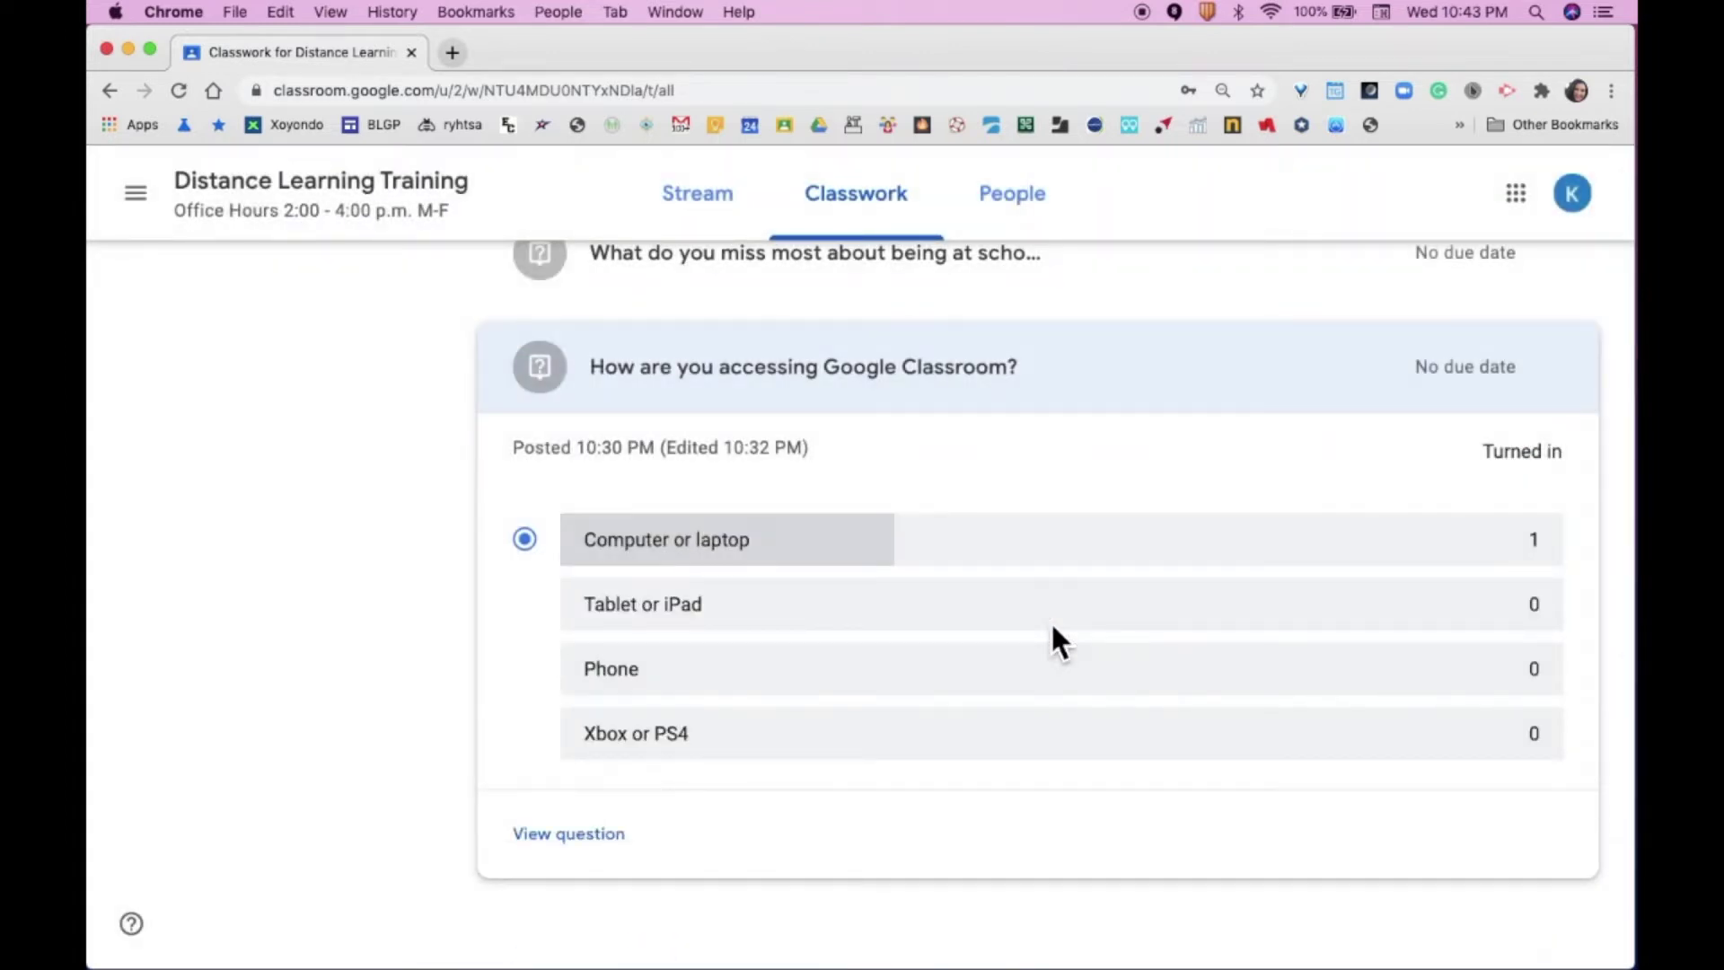
Collapse that check-in and expand the Week One assignment details
left_click(1122, 400)
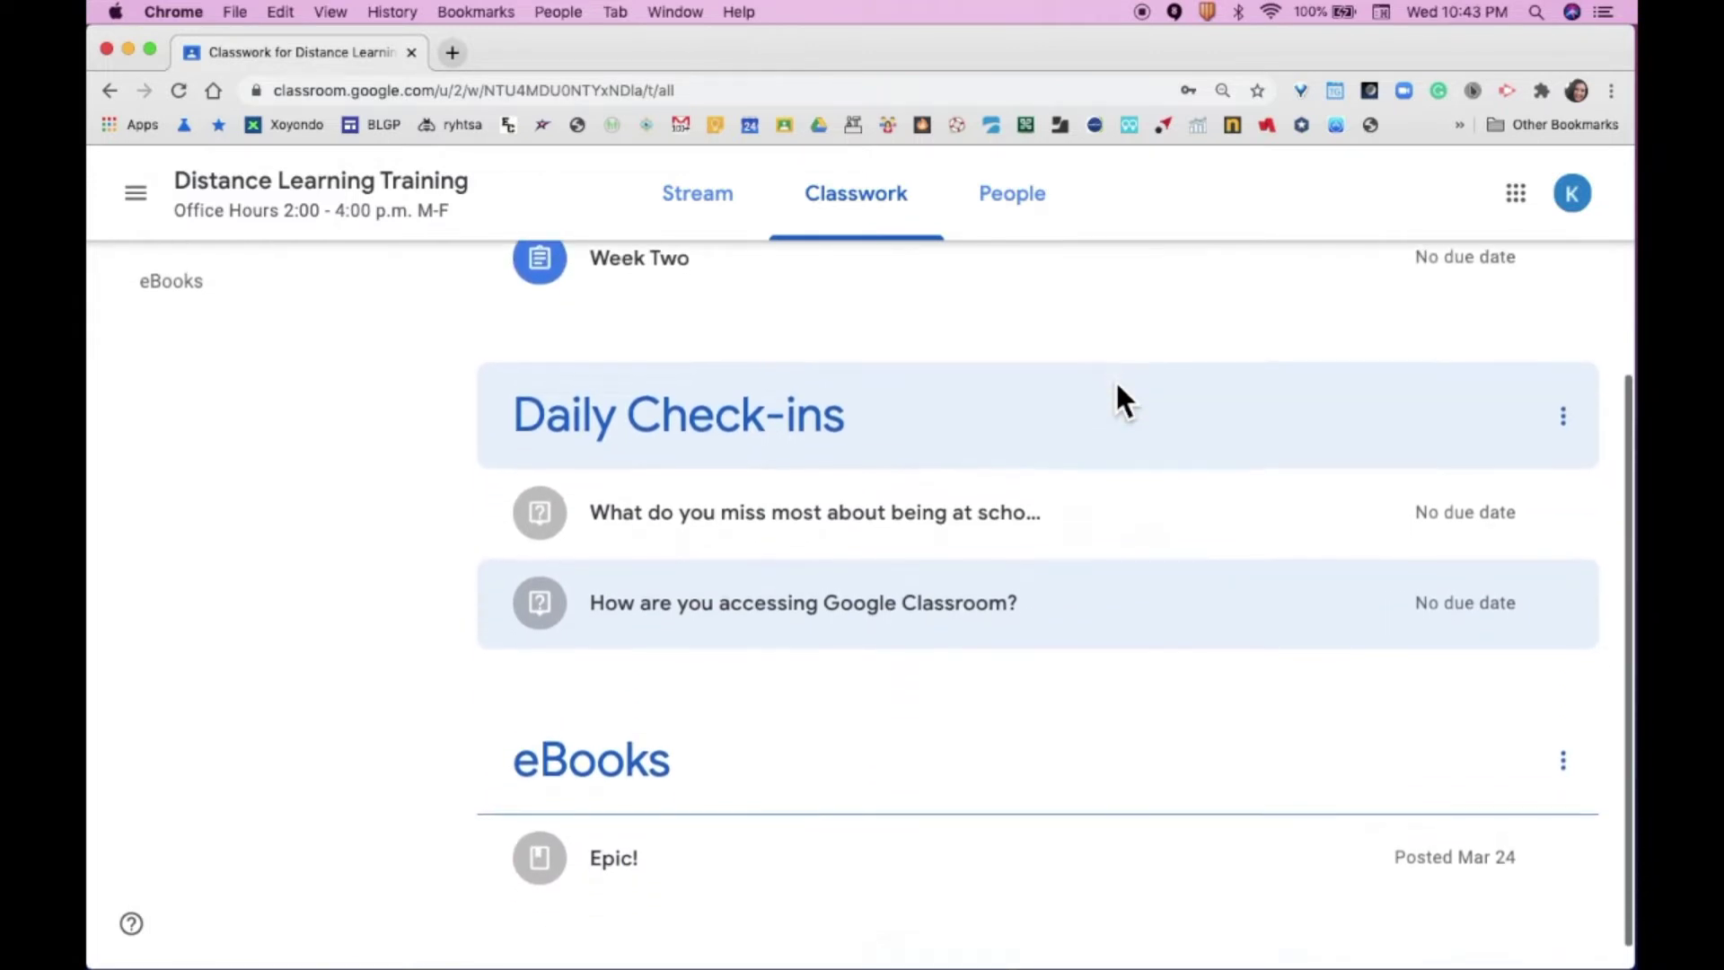
scroll(1122, 400, "up", 3)
scroll(1122, 400, "up", 2)
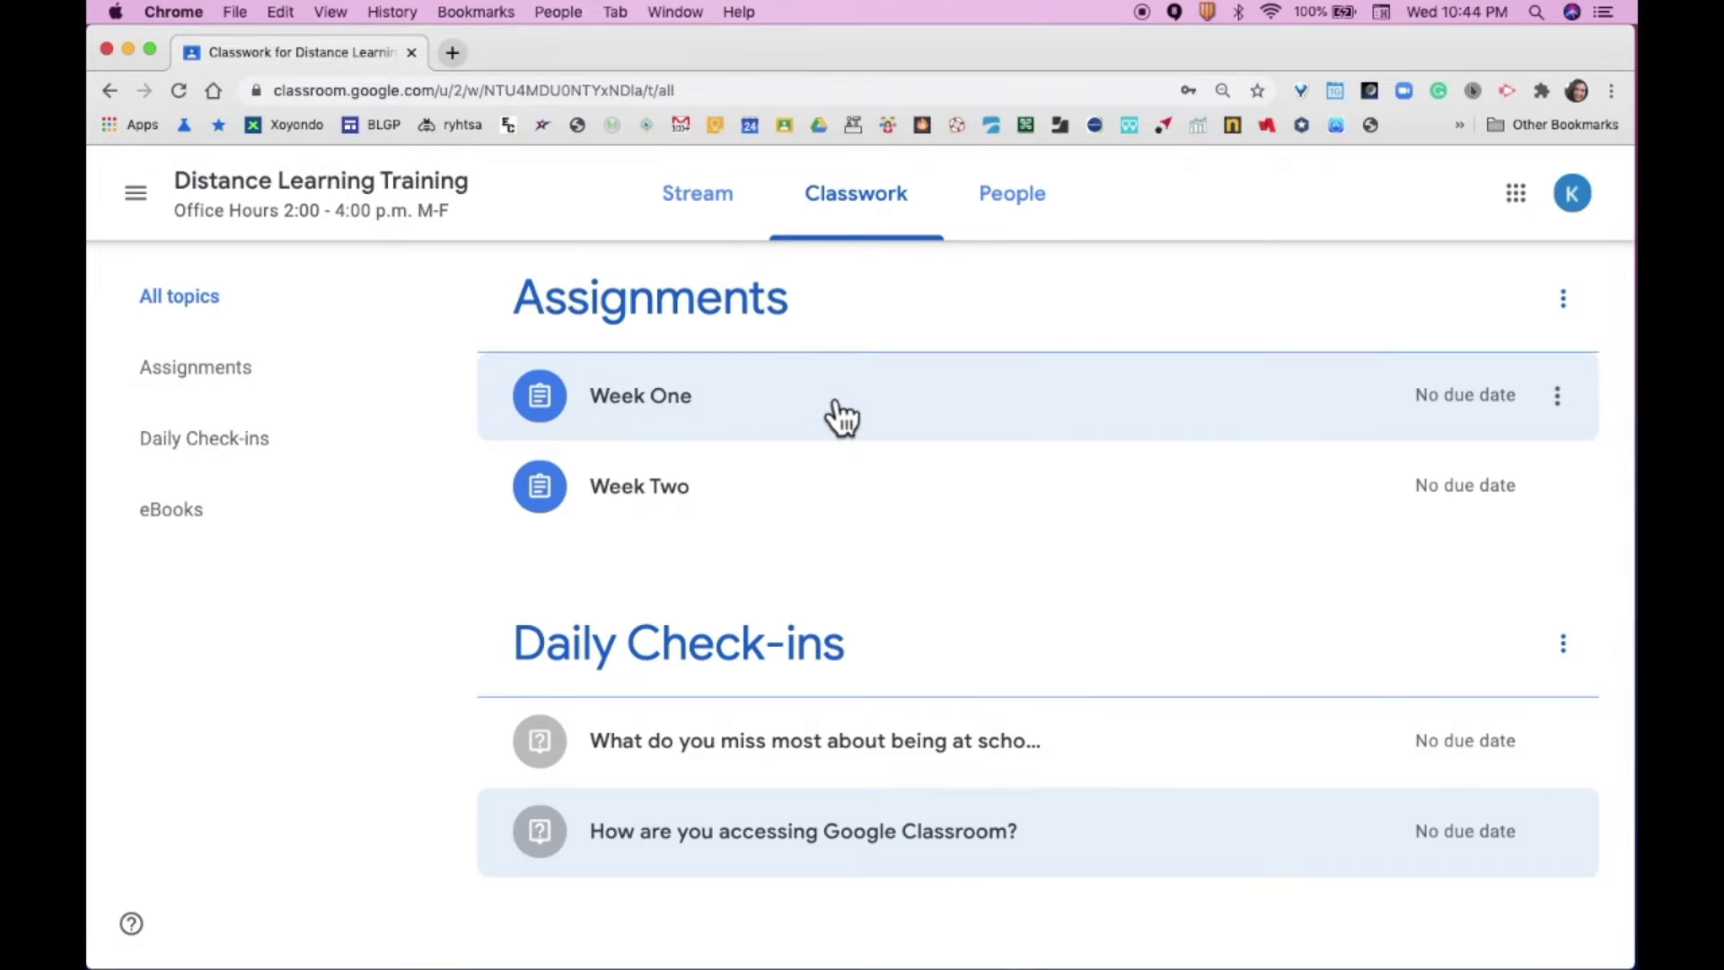
left_click(792, 418)
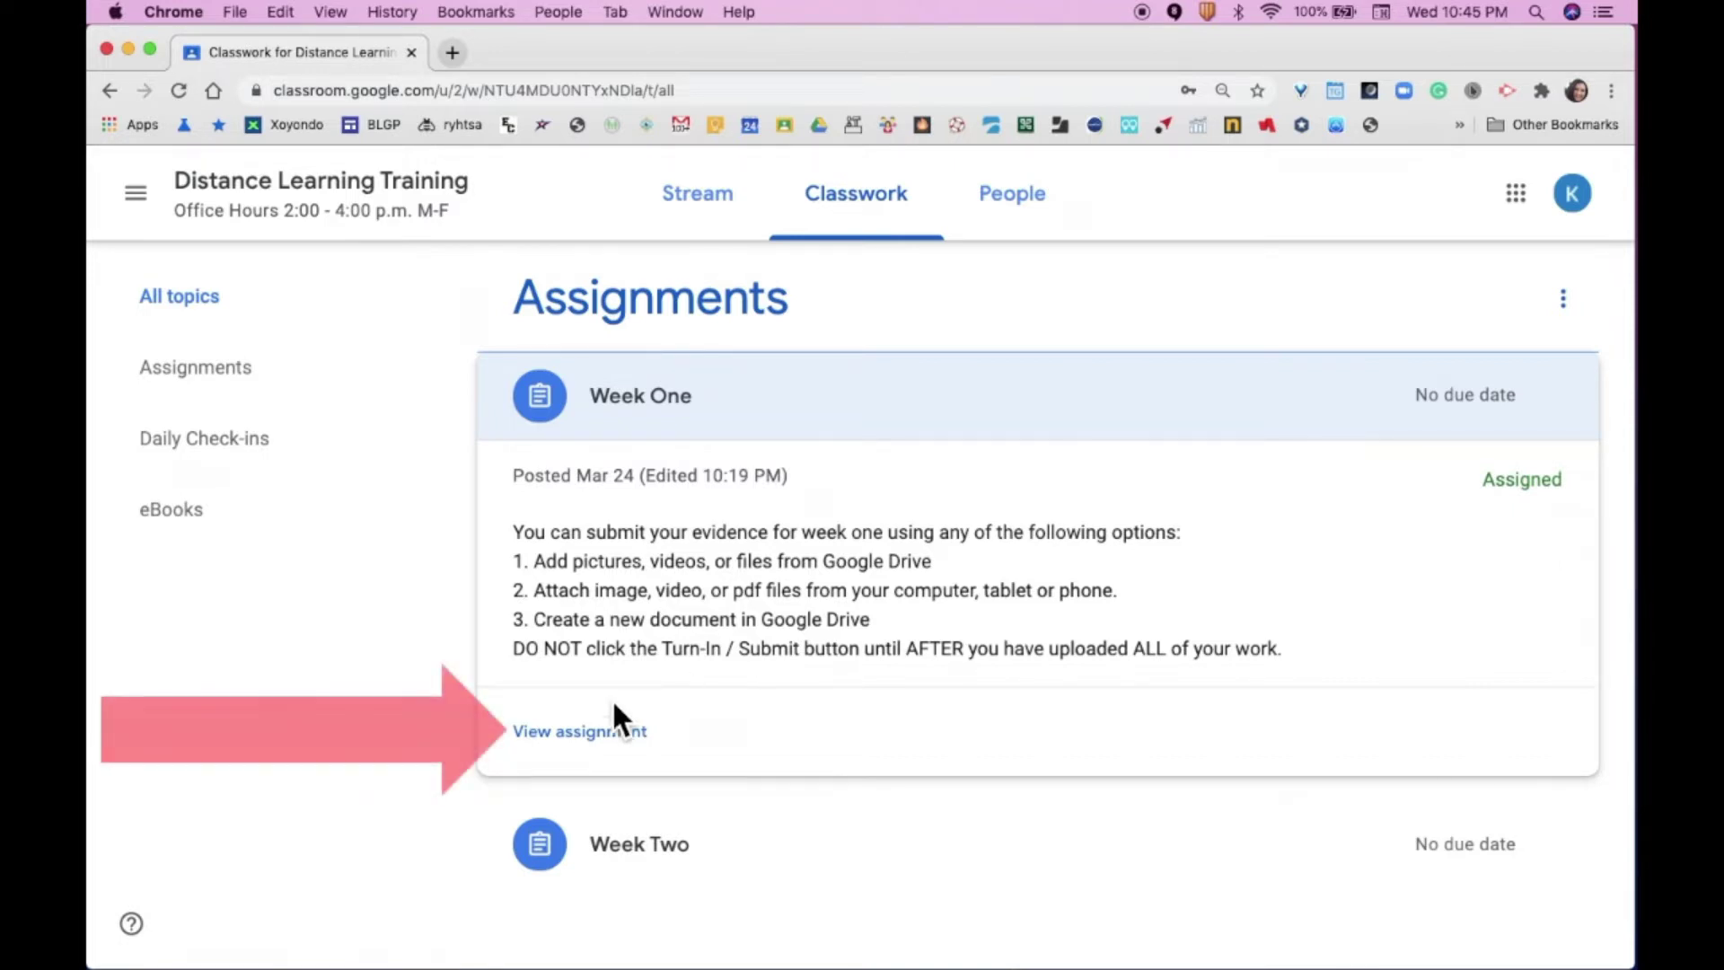
Open the Week One assignment page, dismiss the tip, and choose to attach a file
left_click(599, 747)
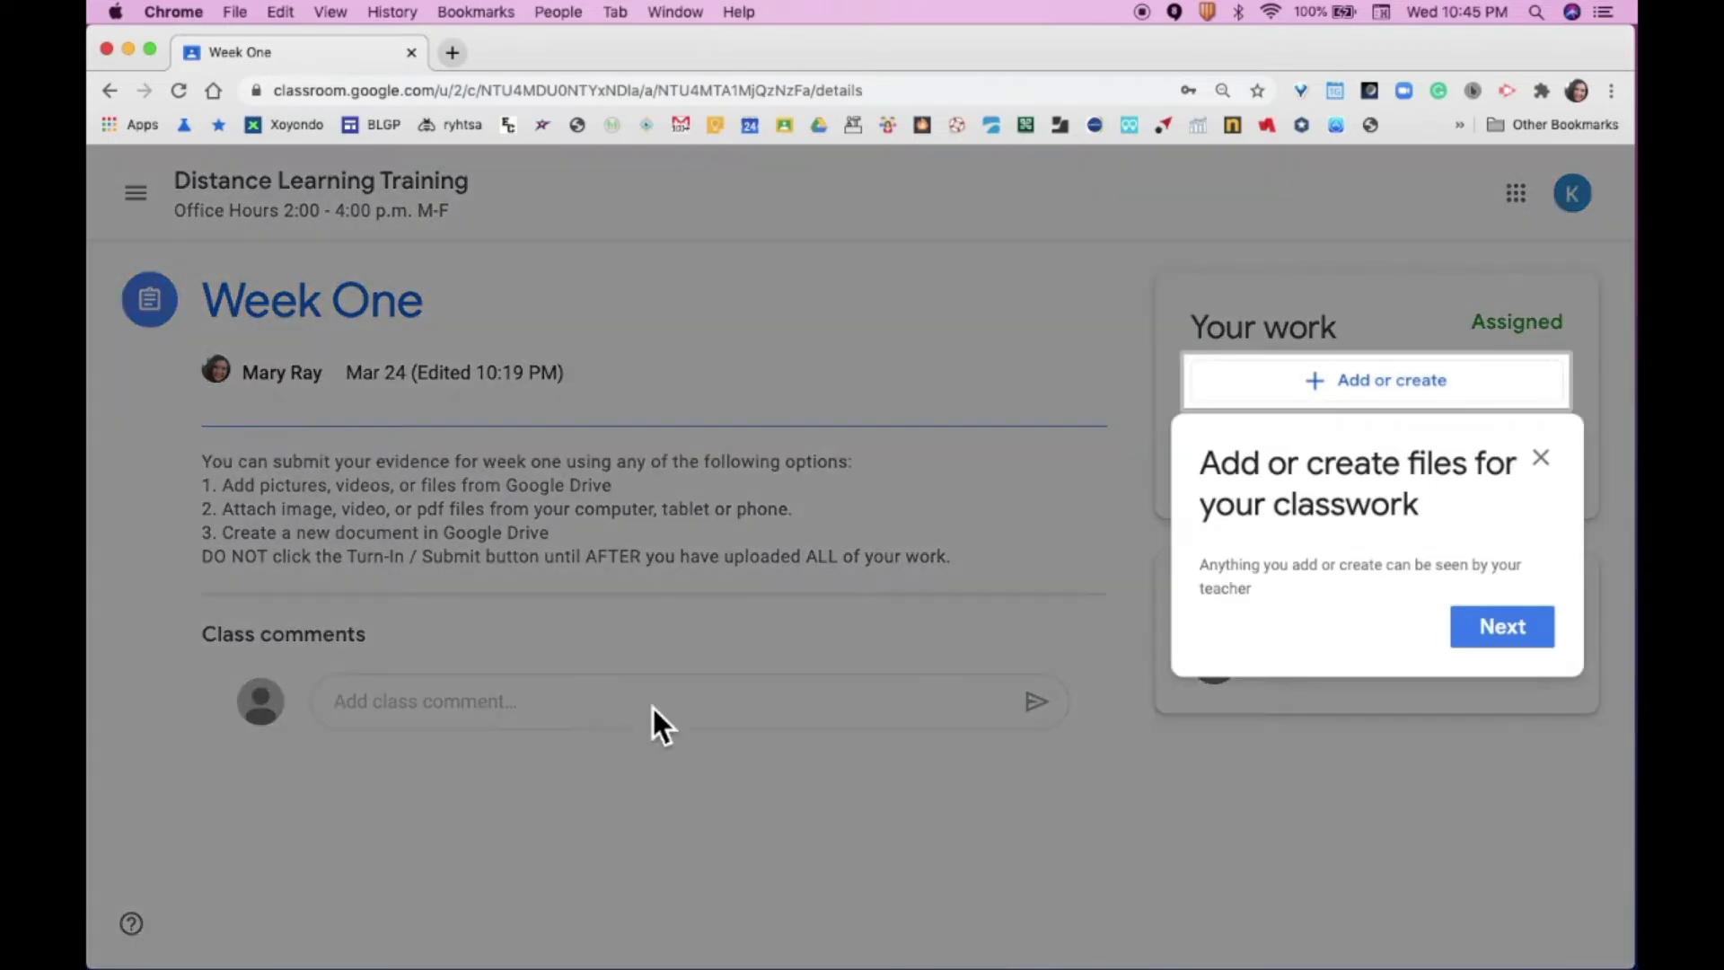
left_click(1542, 459)
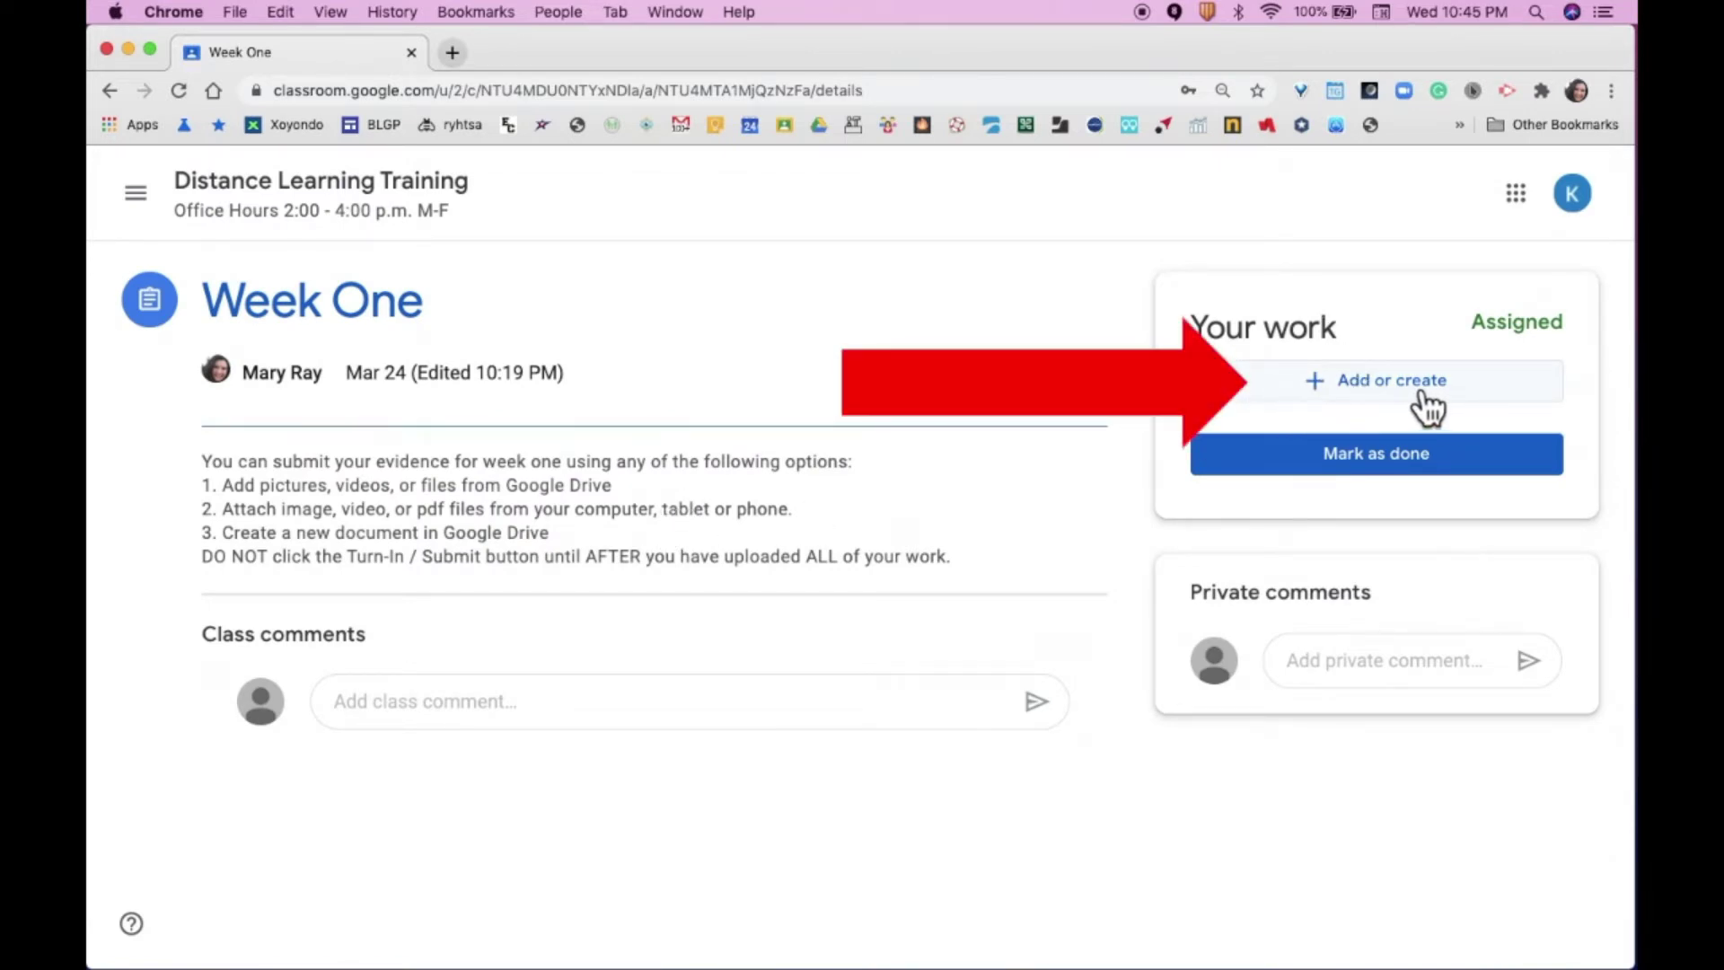
left_click(1343, 409)
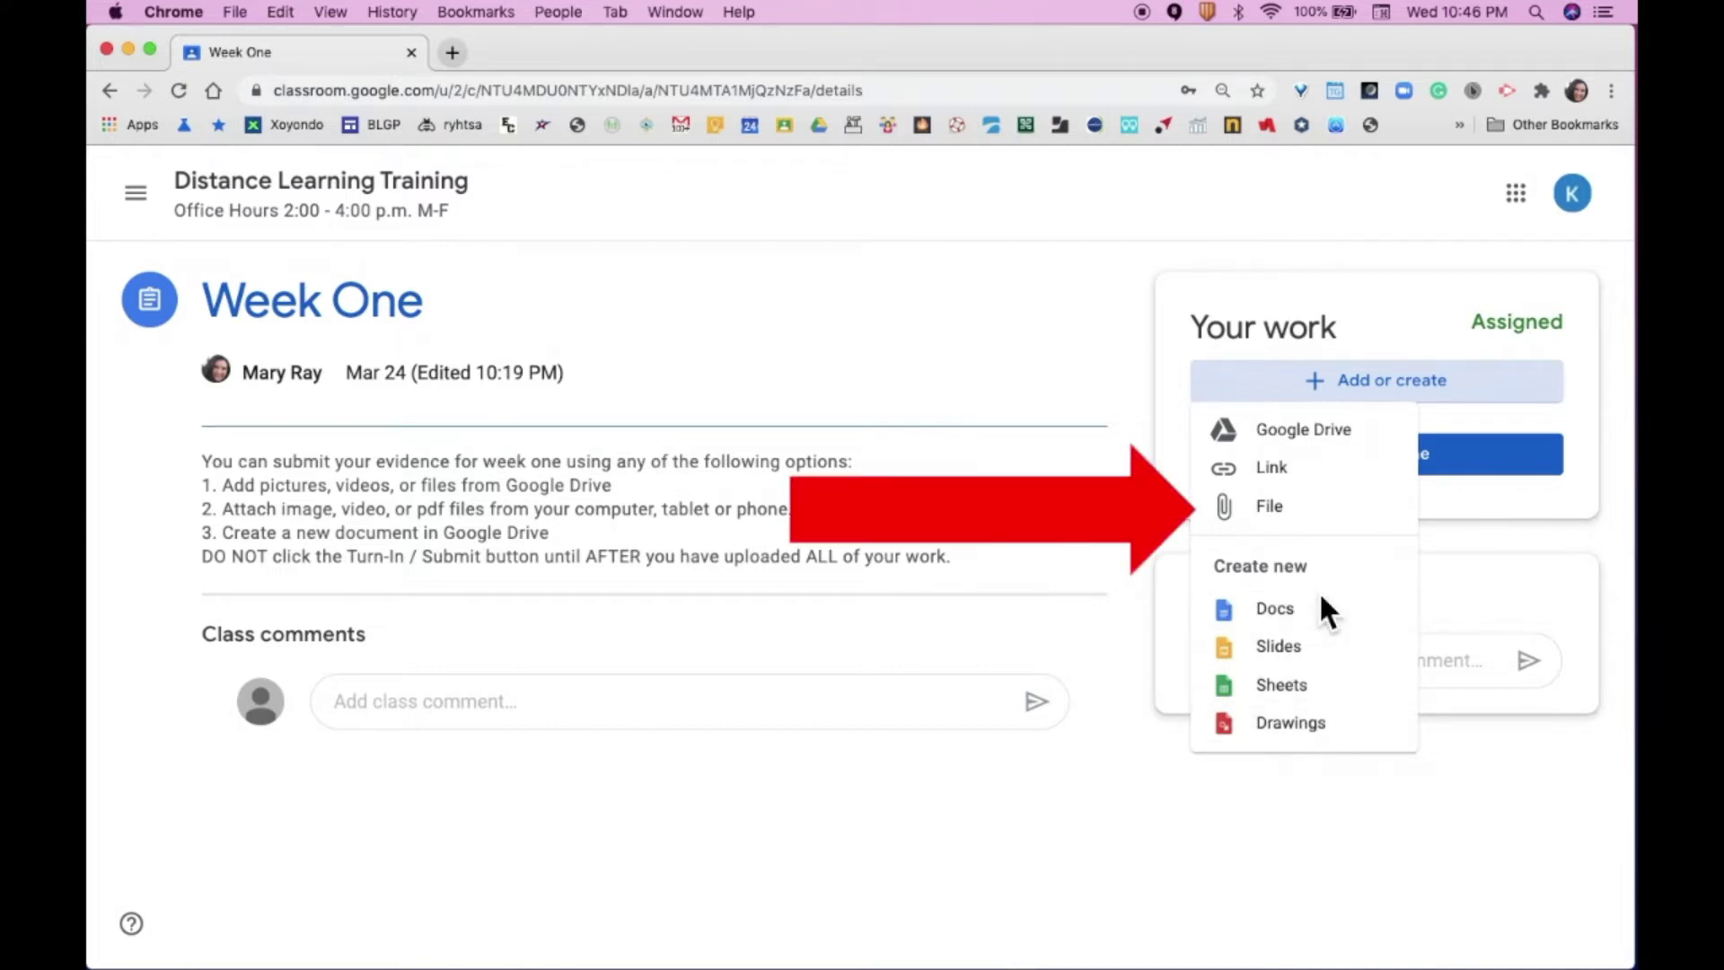
left_click(1284, 521)
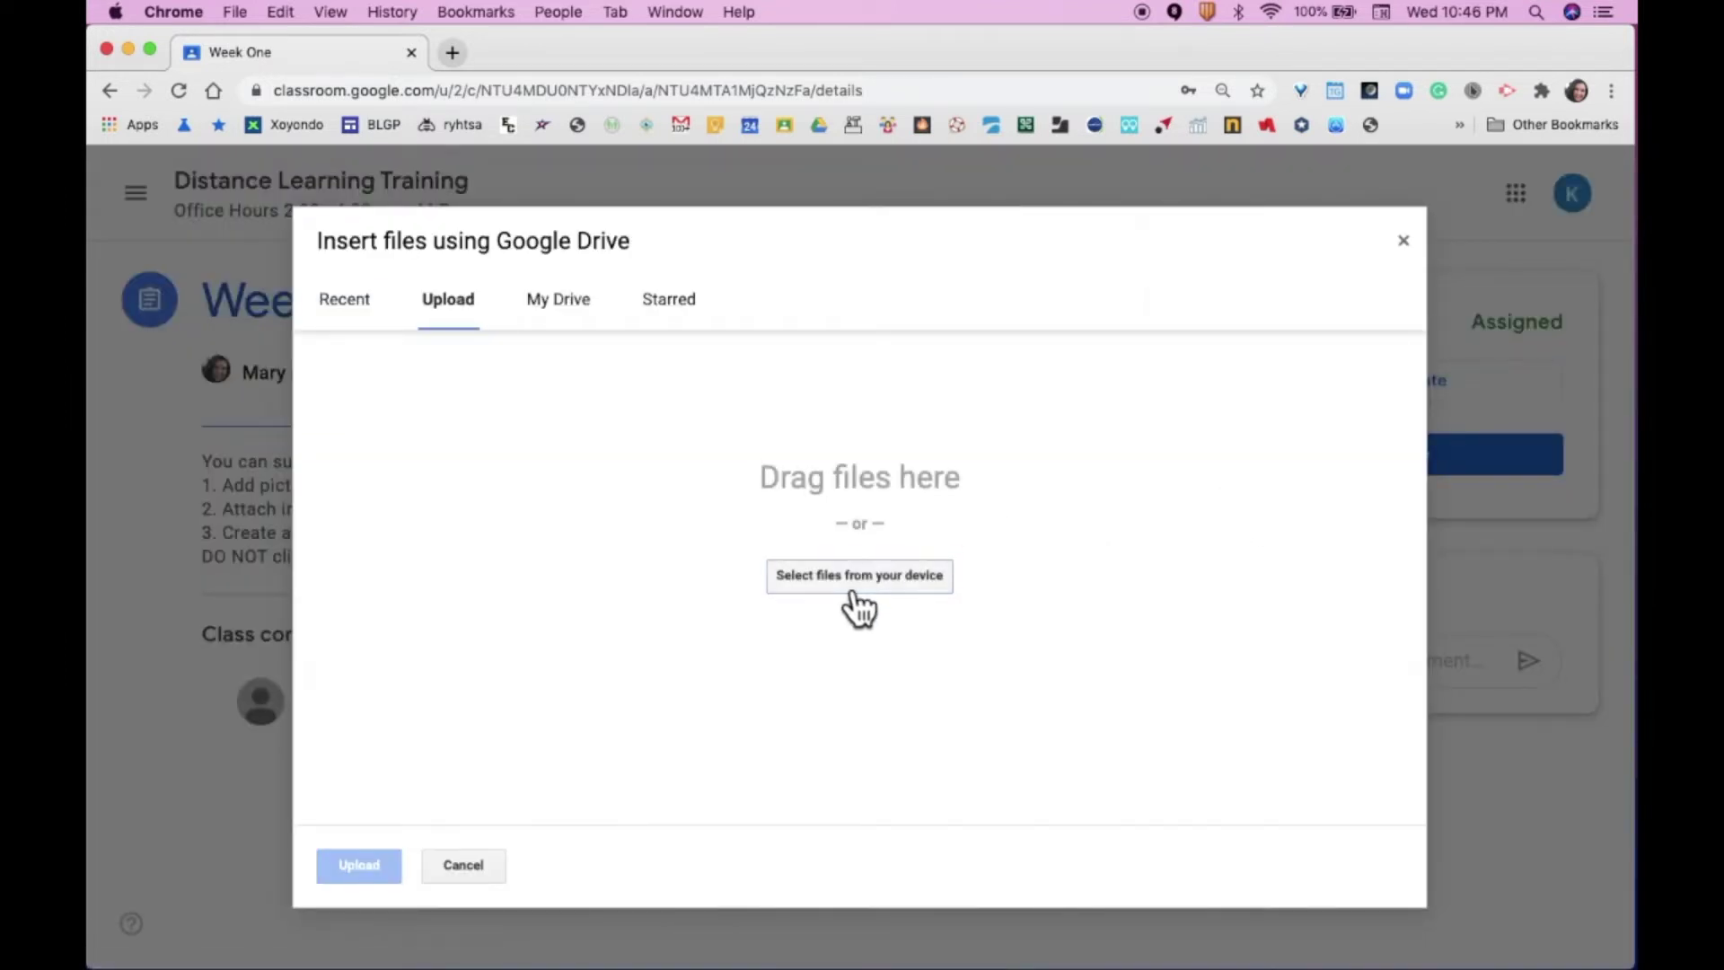
Upload 5_Oceans.jpg from the device to the Week One work and dismiss the turn-in tip
left_click(857, 593)
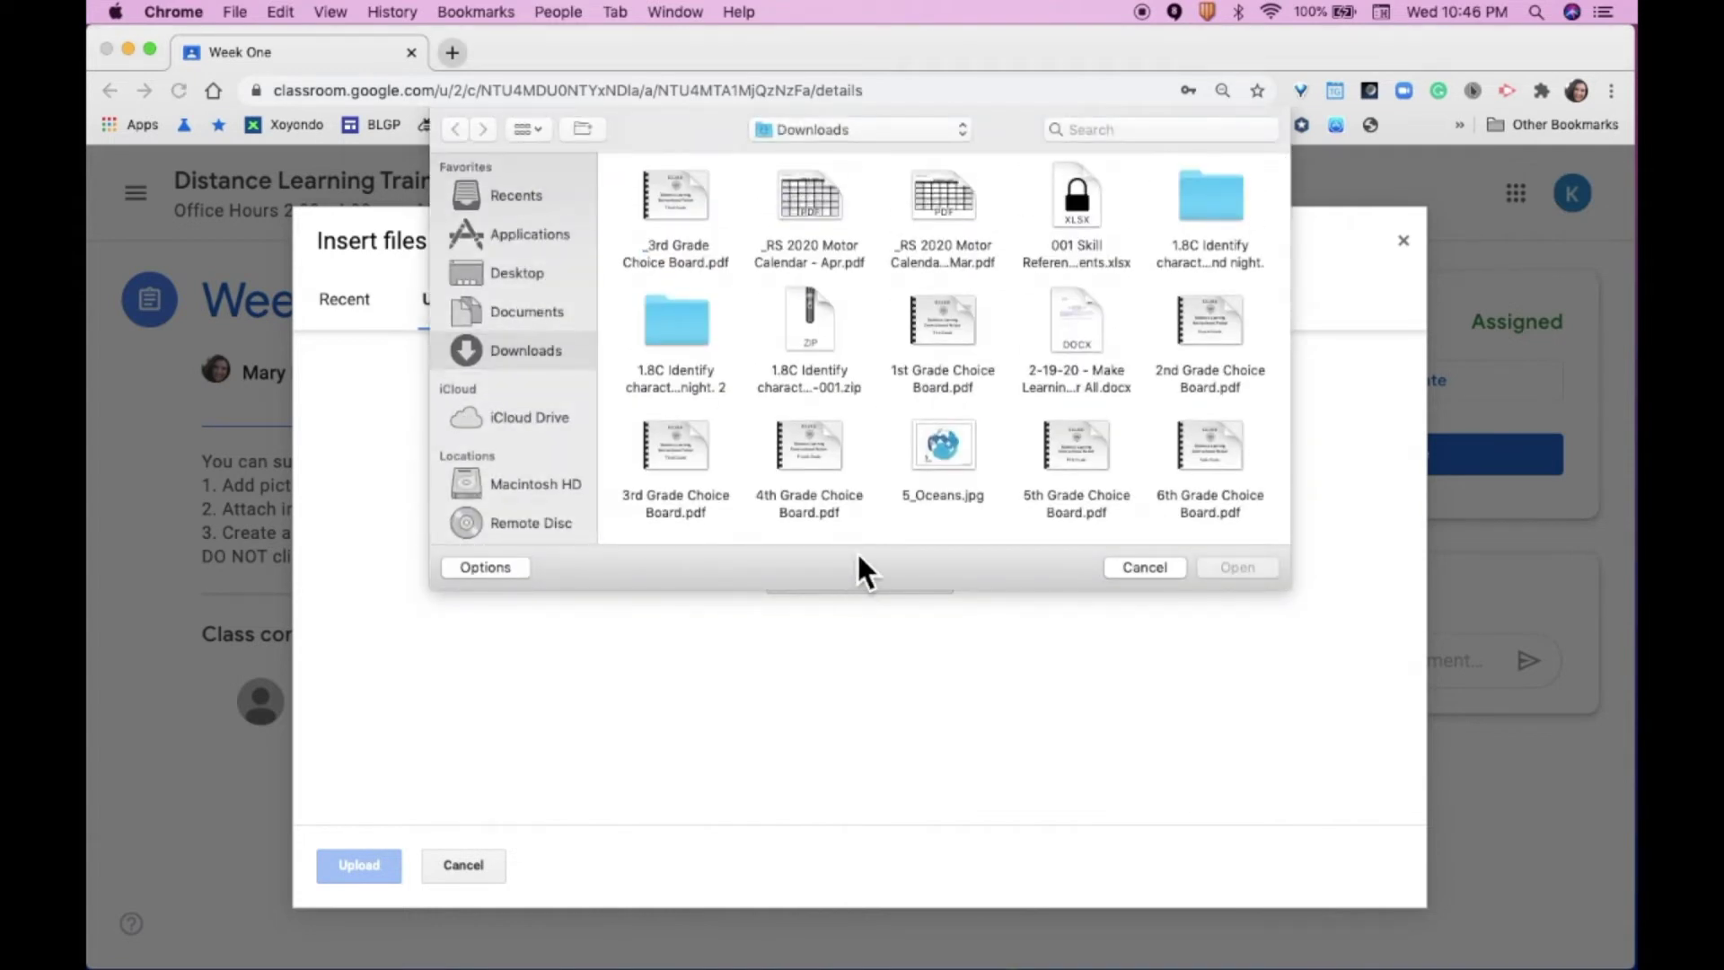
left_click(950, 452)
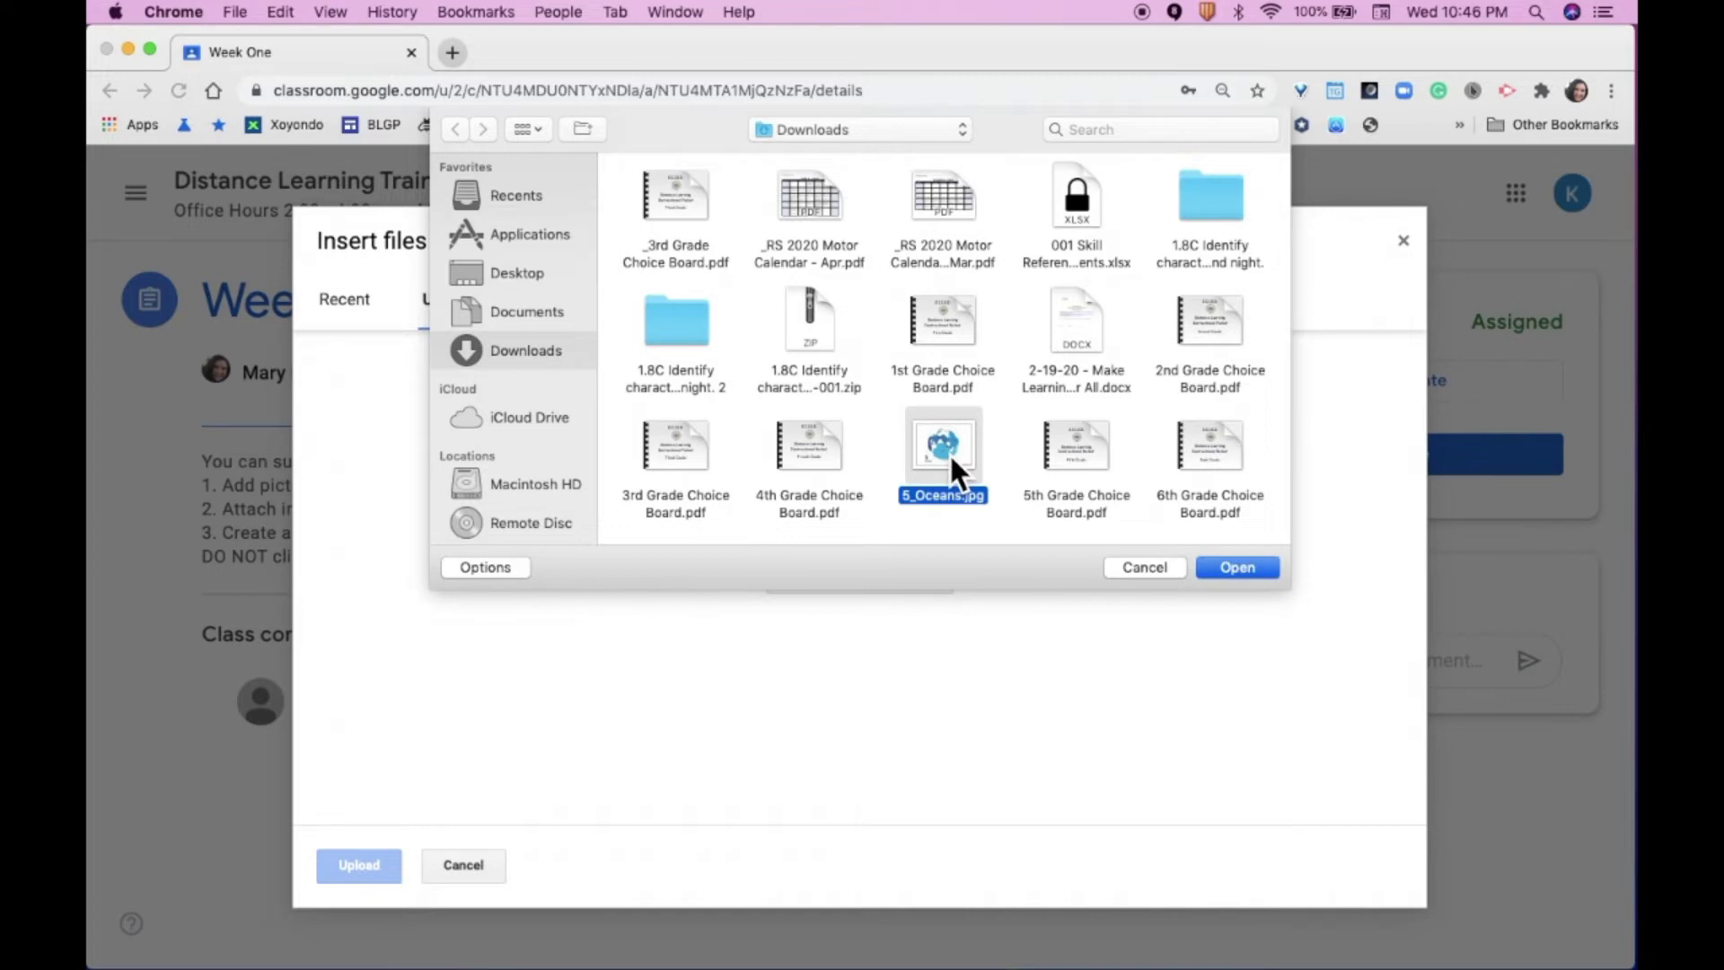
left_click(1239, 573)
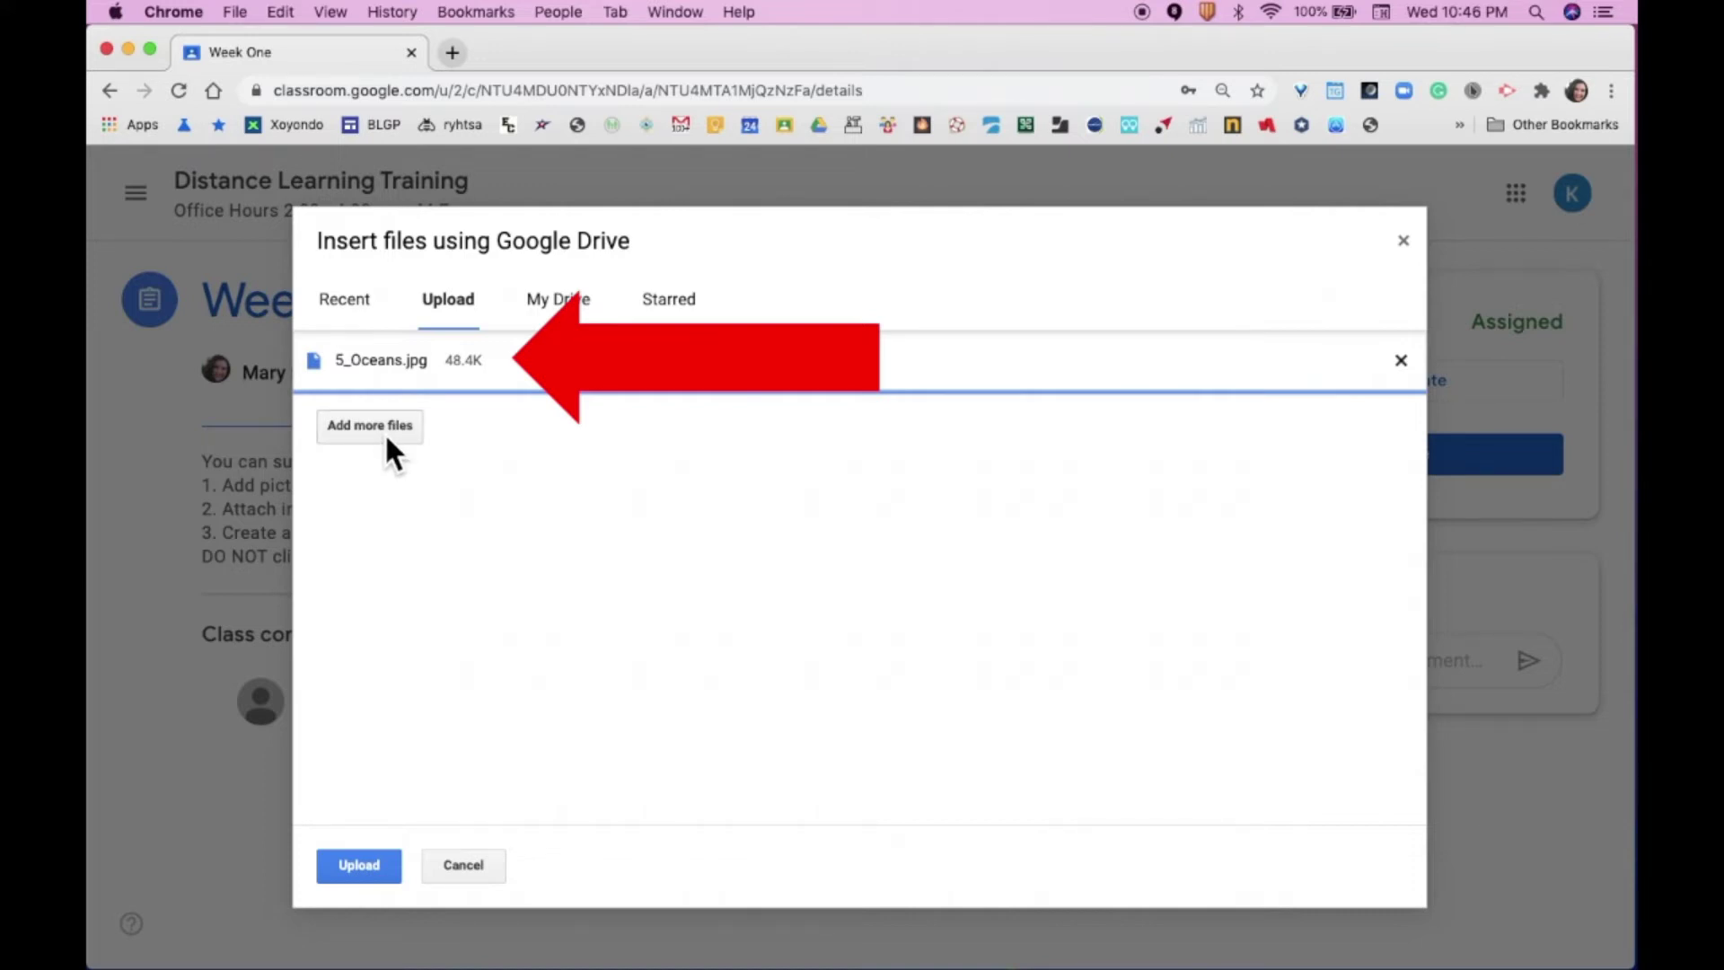
left_click(359, 870)
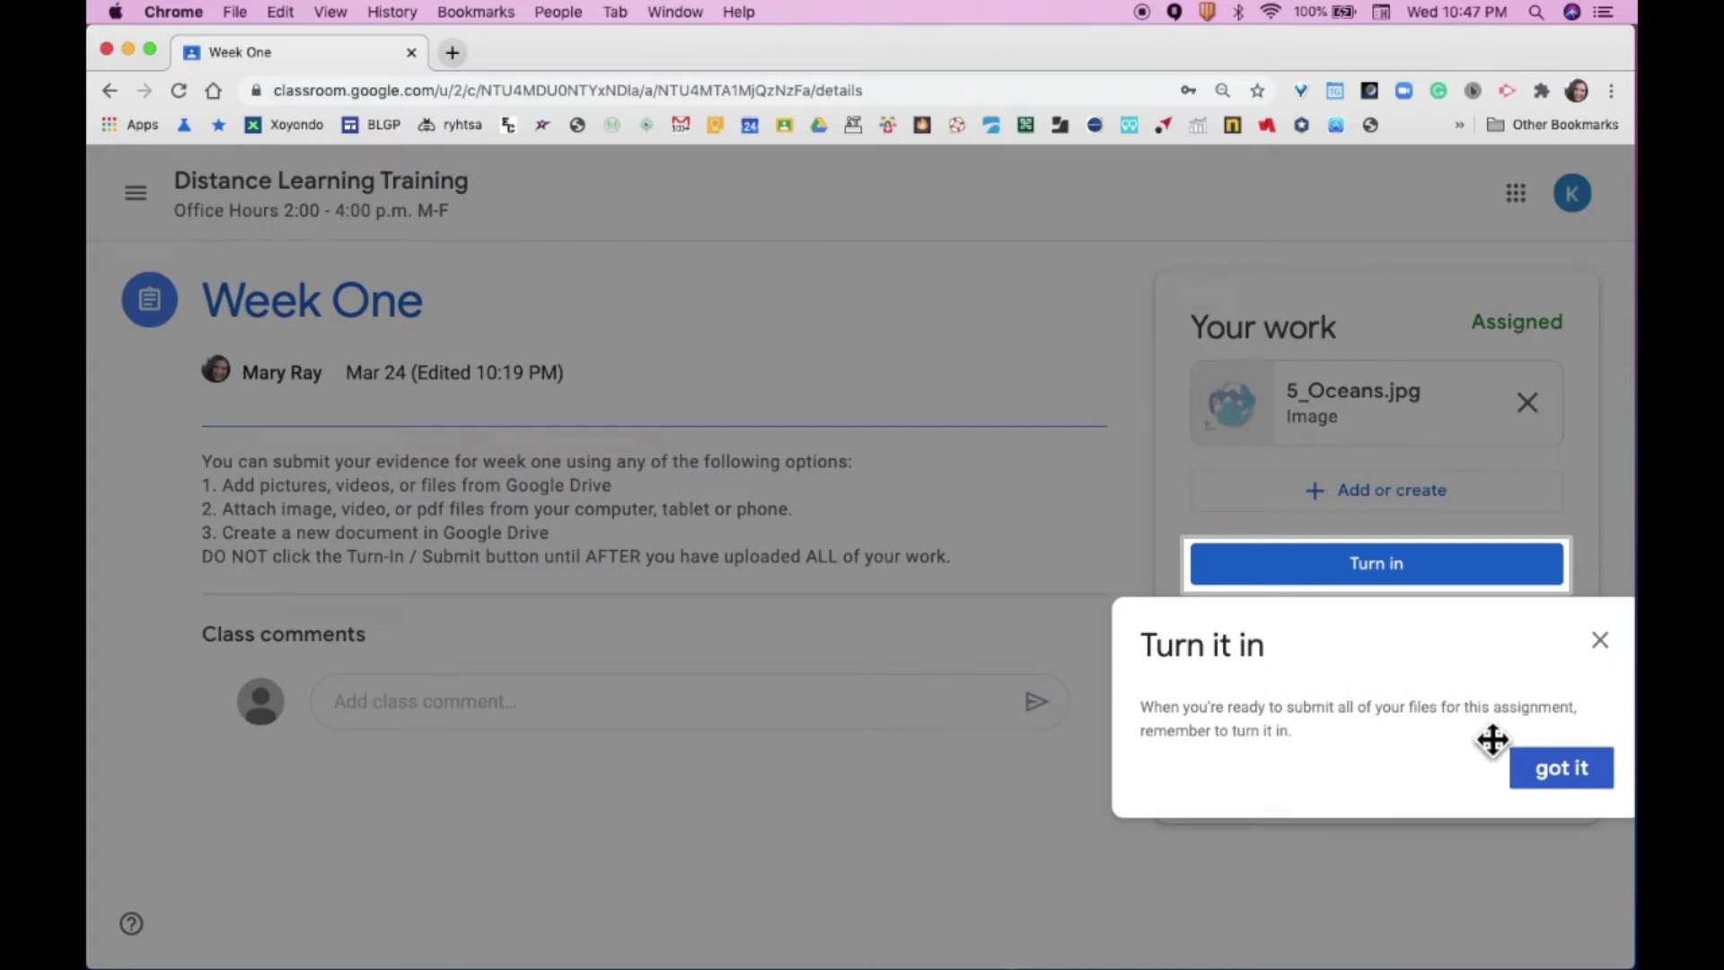
left_click(1564, 774)
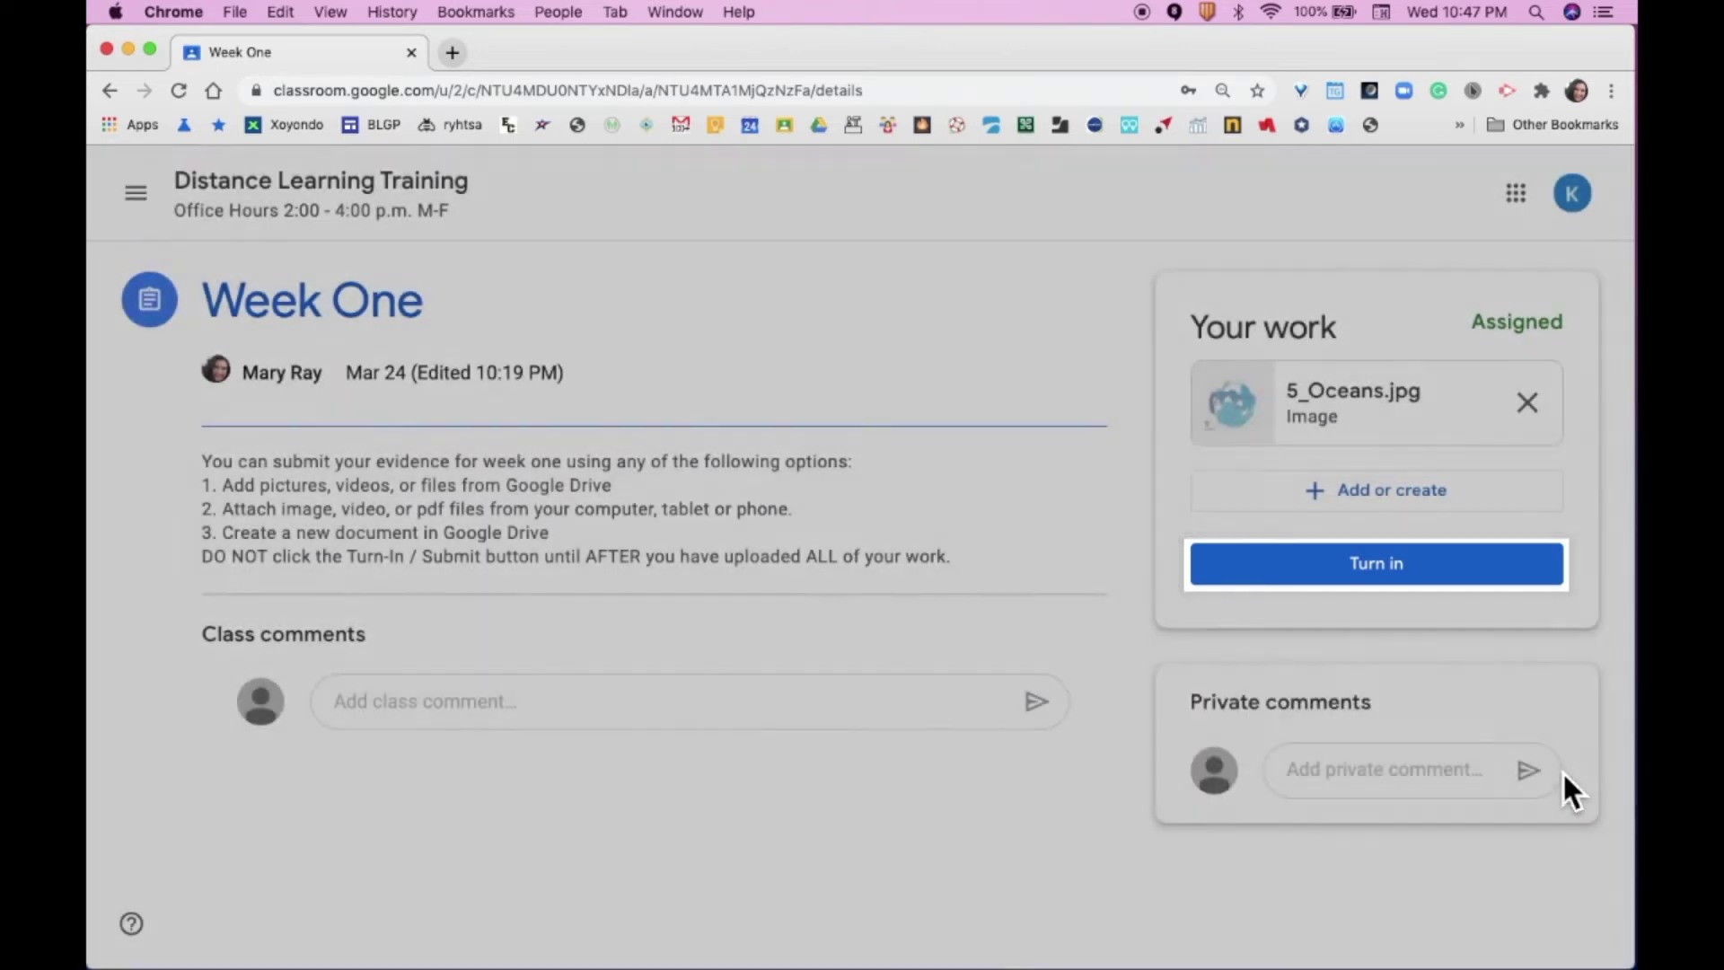
Create a new Google Doc for the Week One work and acknowledge the view history notice
left_click(1374, 519)
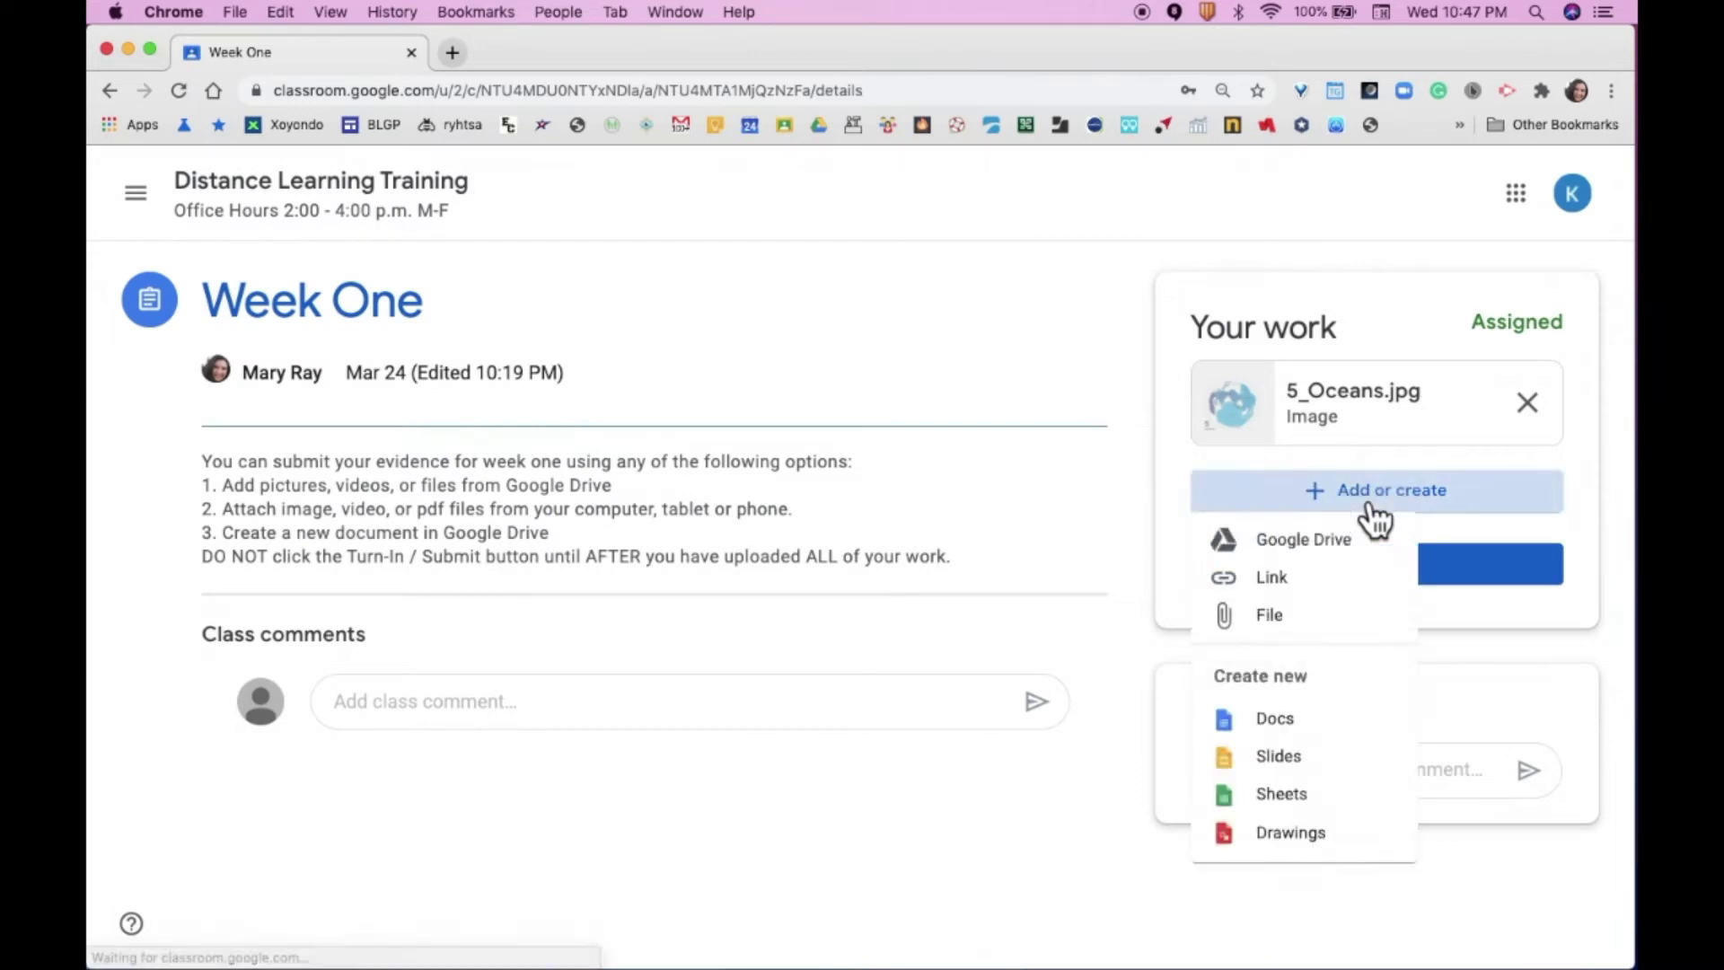
left_click(1293, 729)
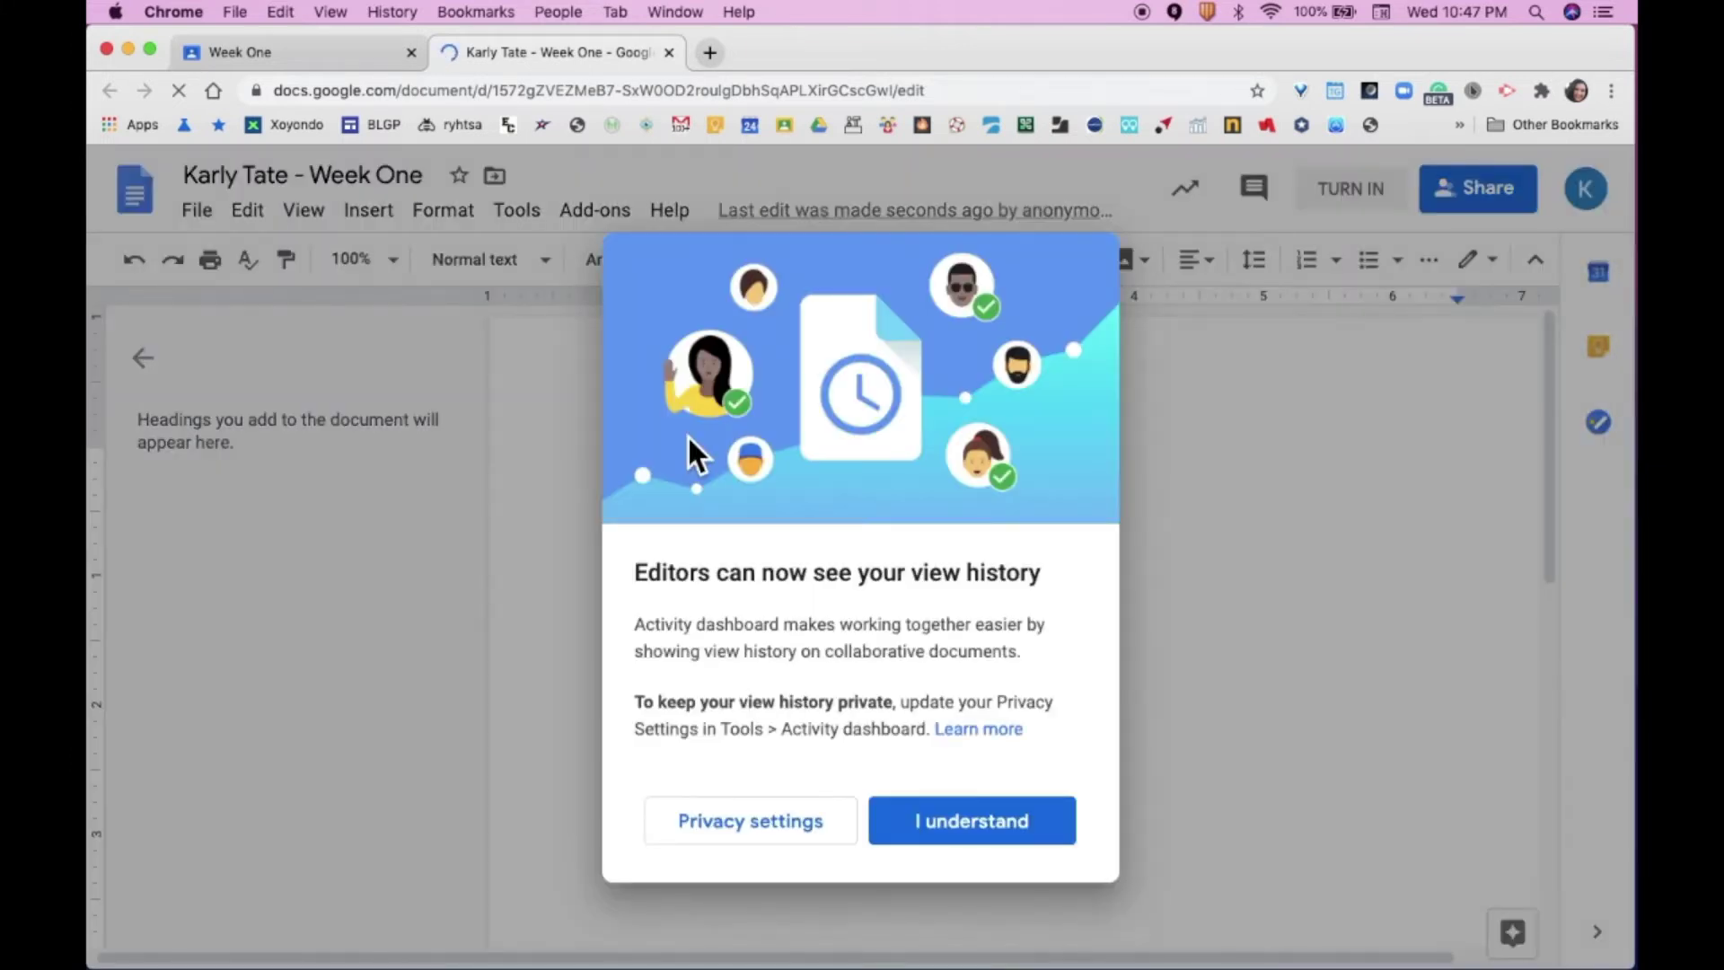
left_click(947, 830)
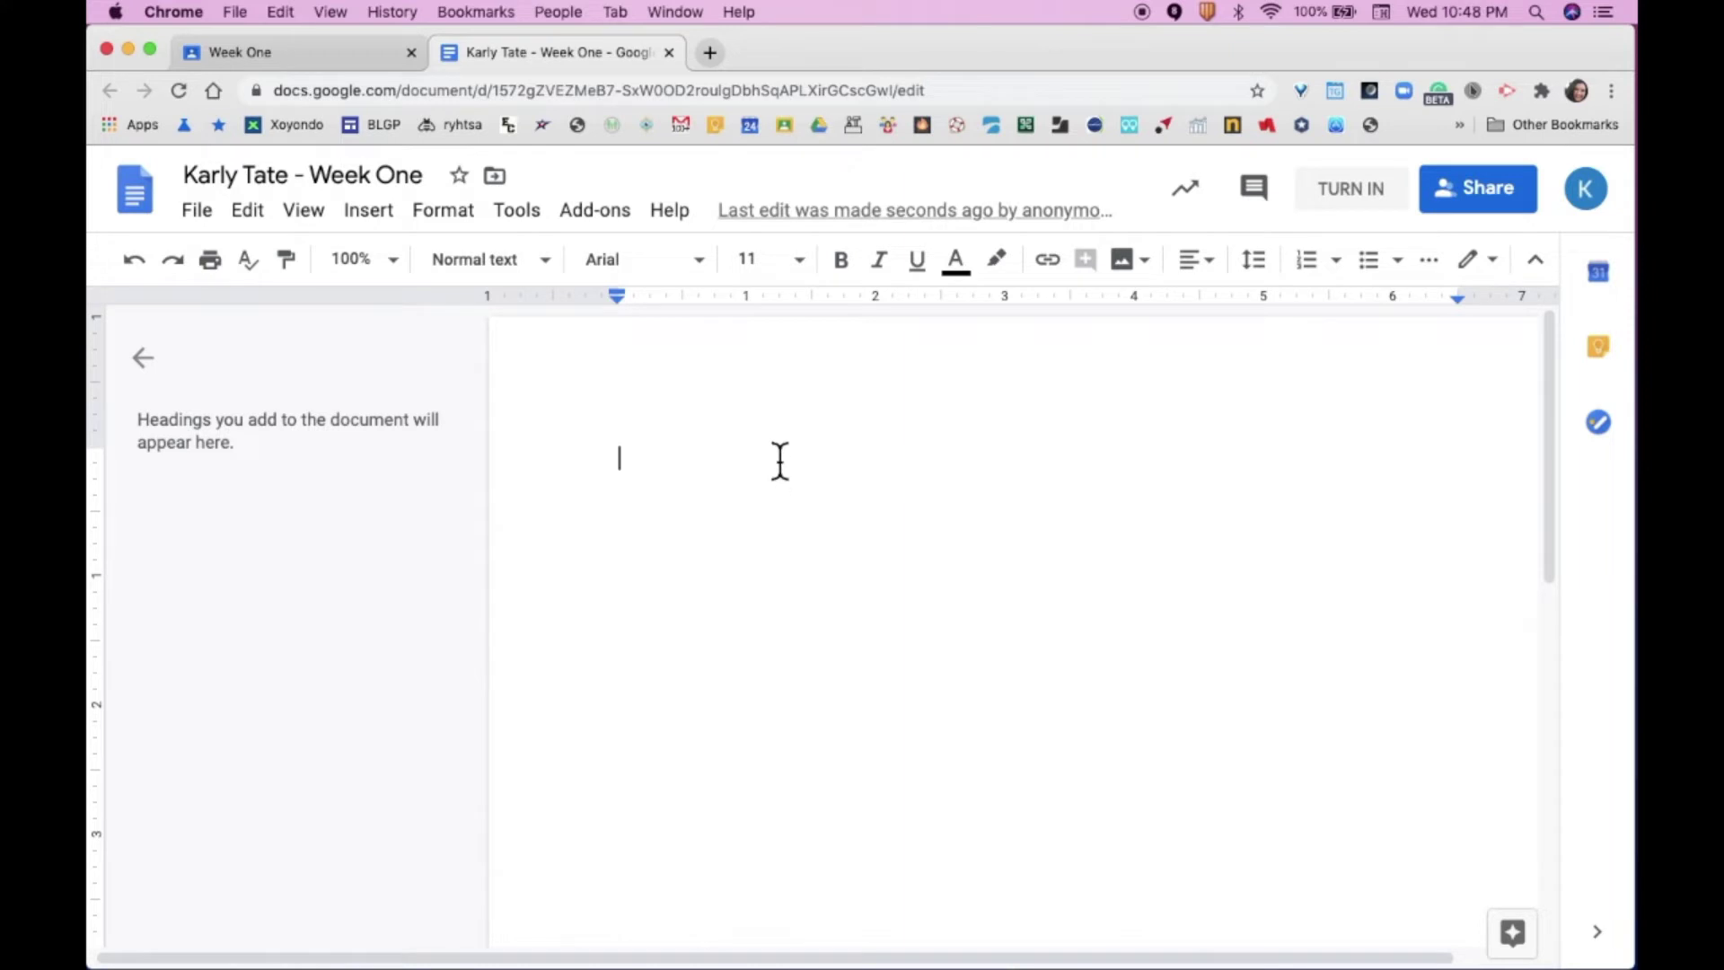
Type the student's name into the new Week One doc and close it
type("Karly Tate")
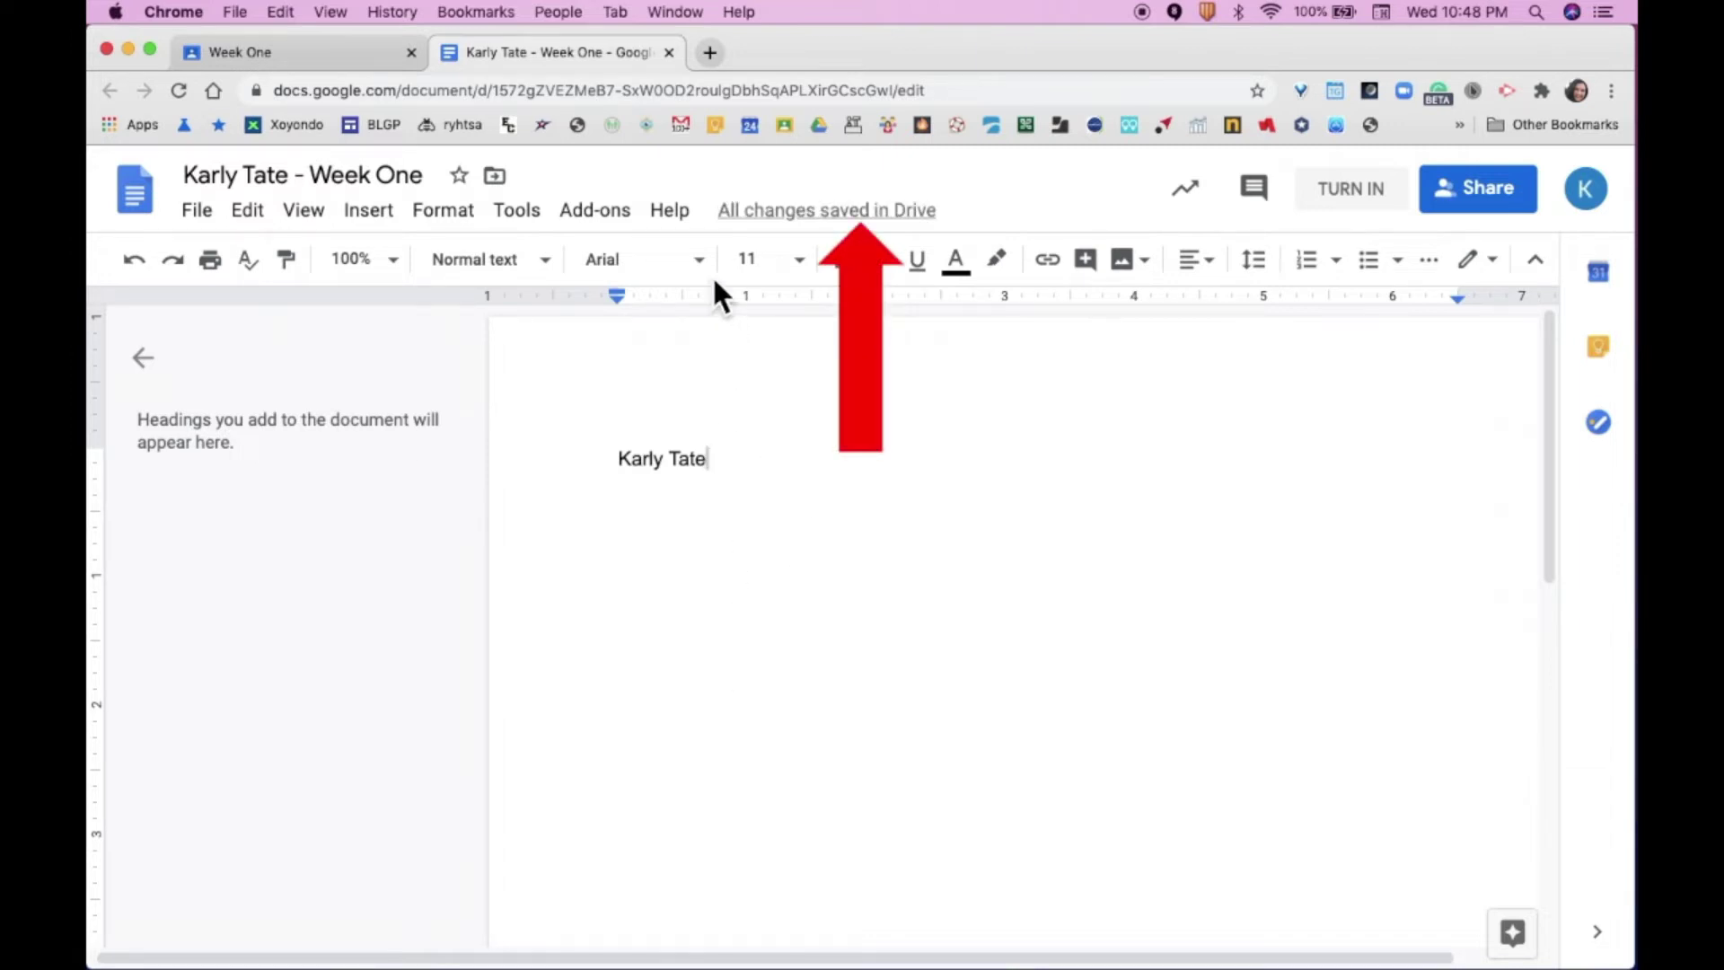
mouse_move(864, 241)
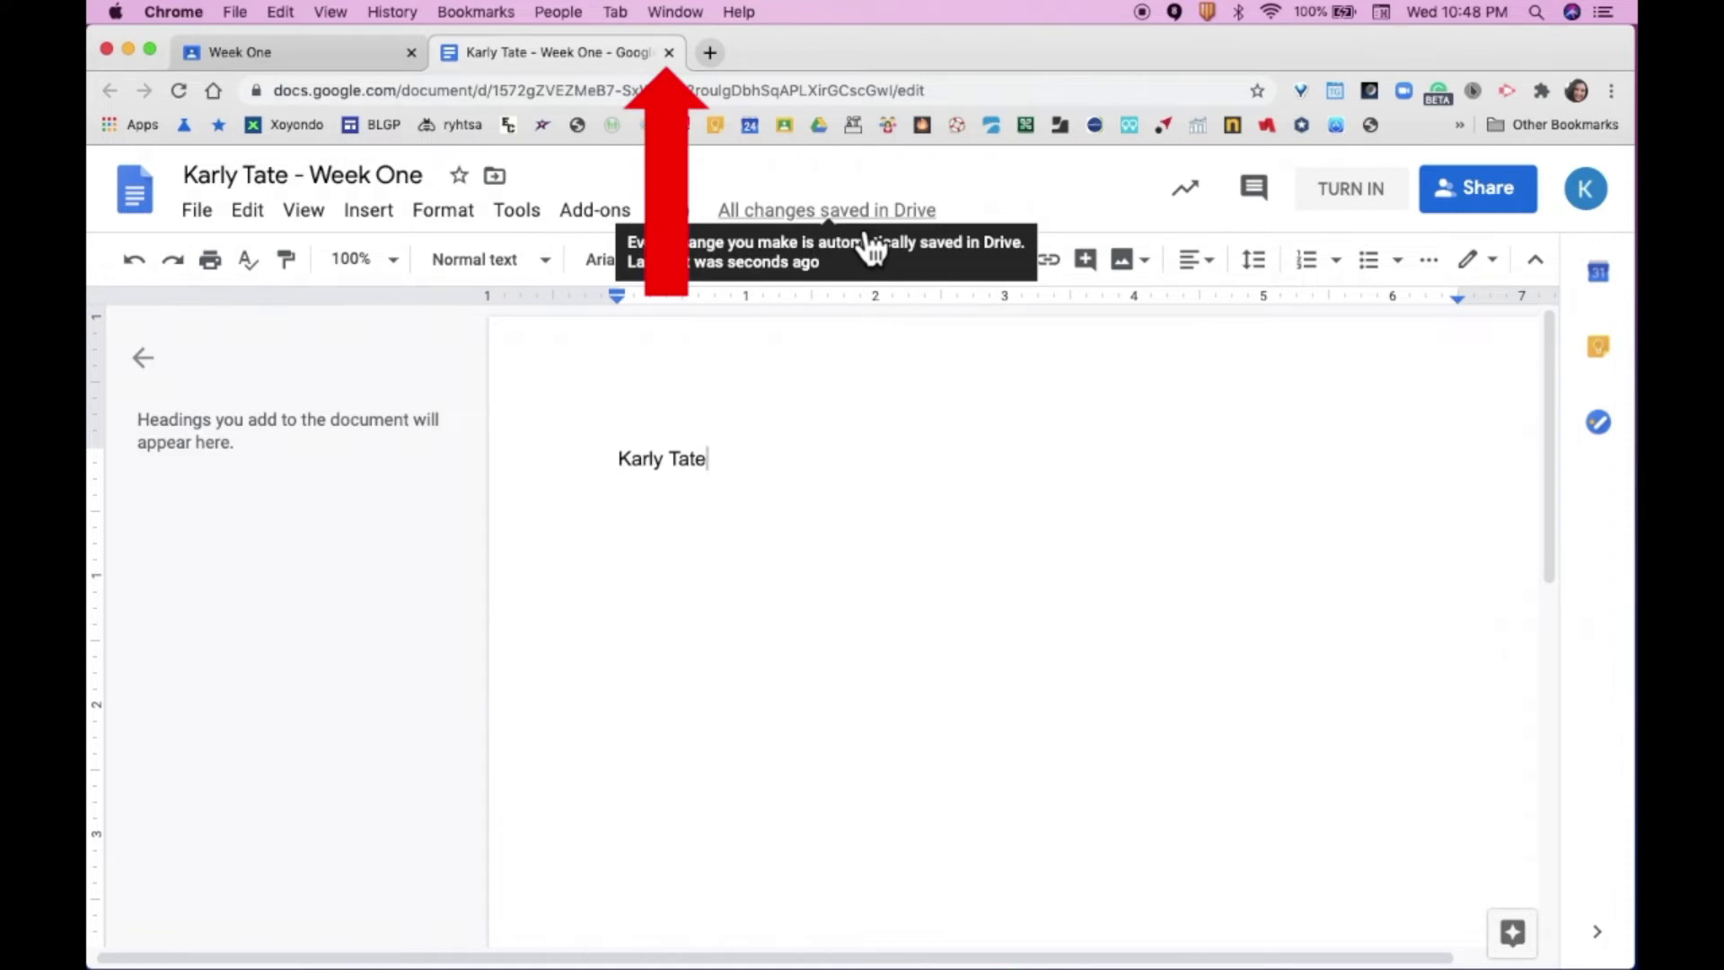
left_click(669, 52)
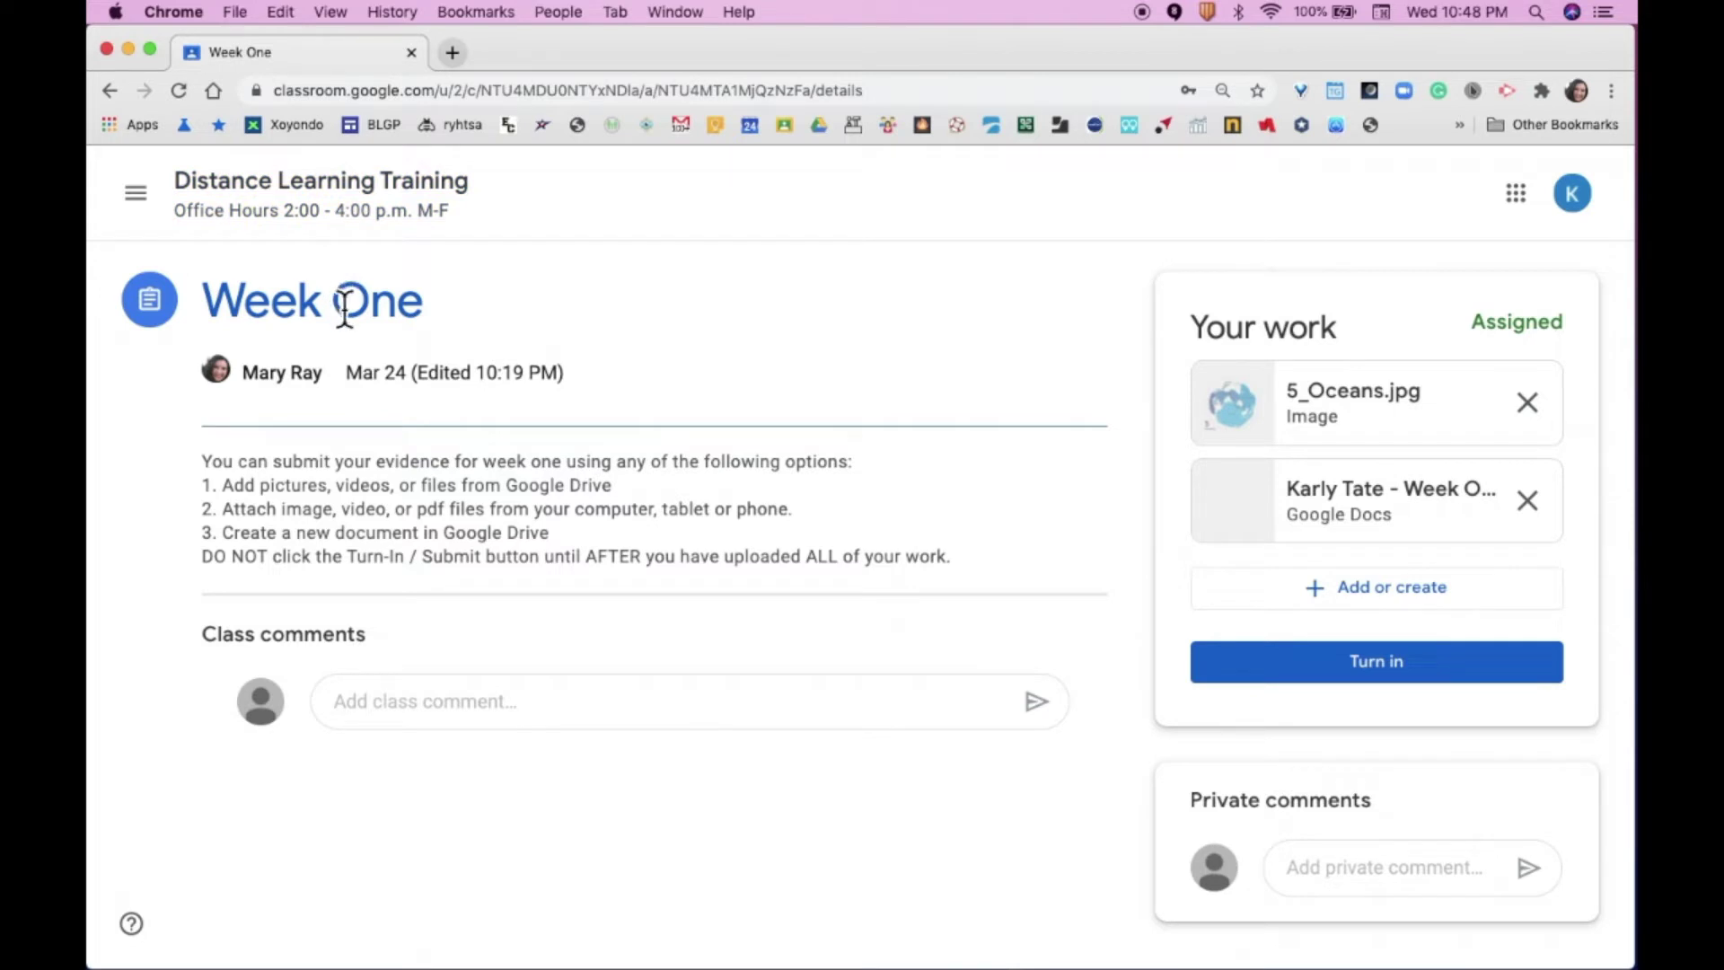
Return to the class Classwork list, collapse Week One and expand Week Two
left_click(360, 211)
left_click(854, 218)
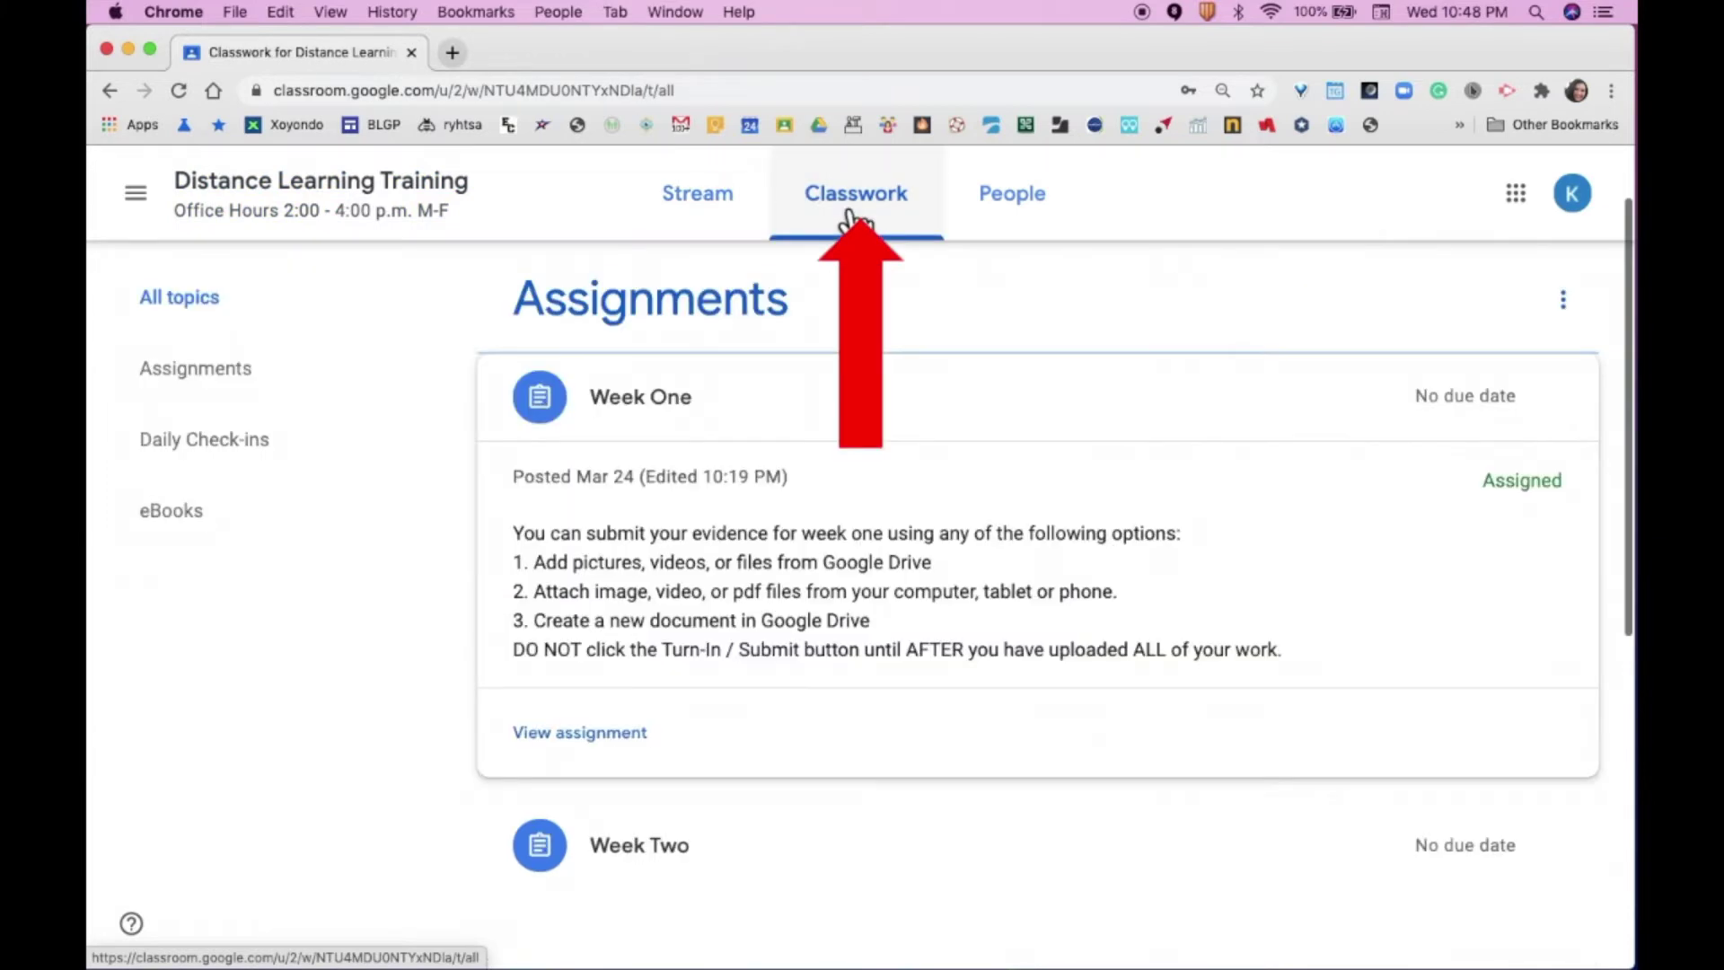
left_click(780, 436)
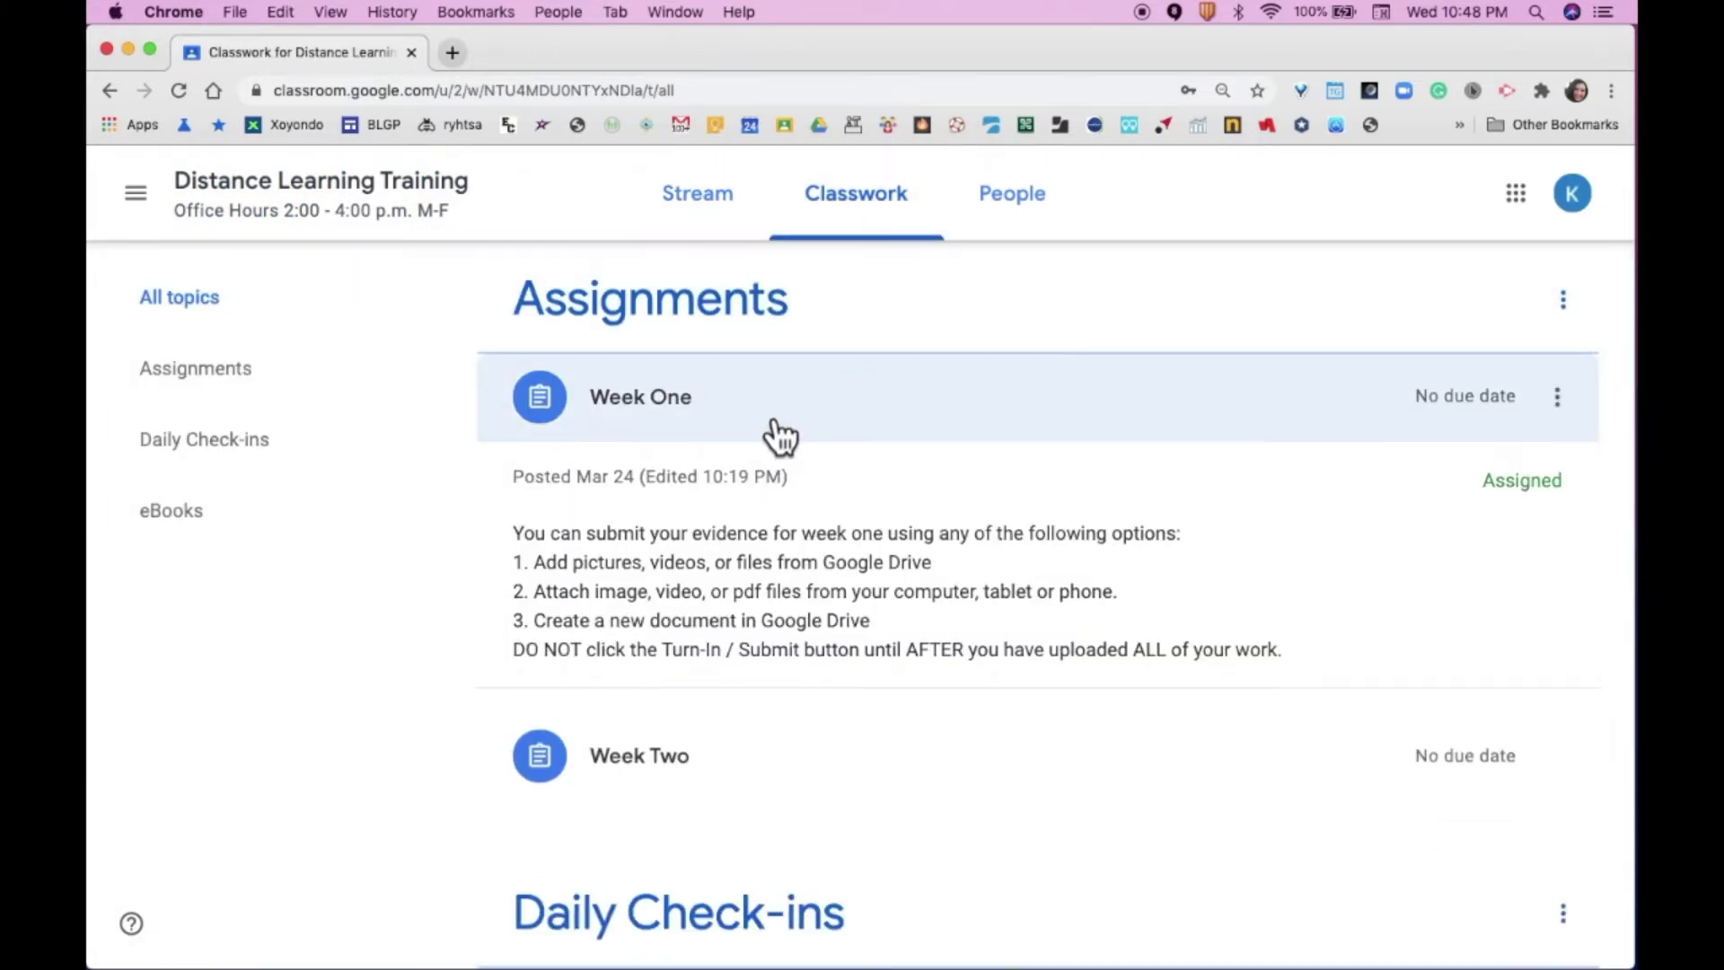
left_click(759, 519)
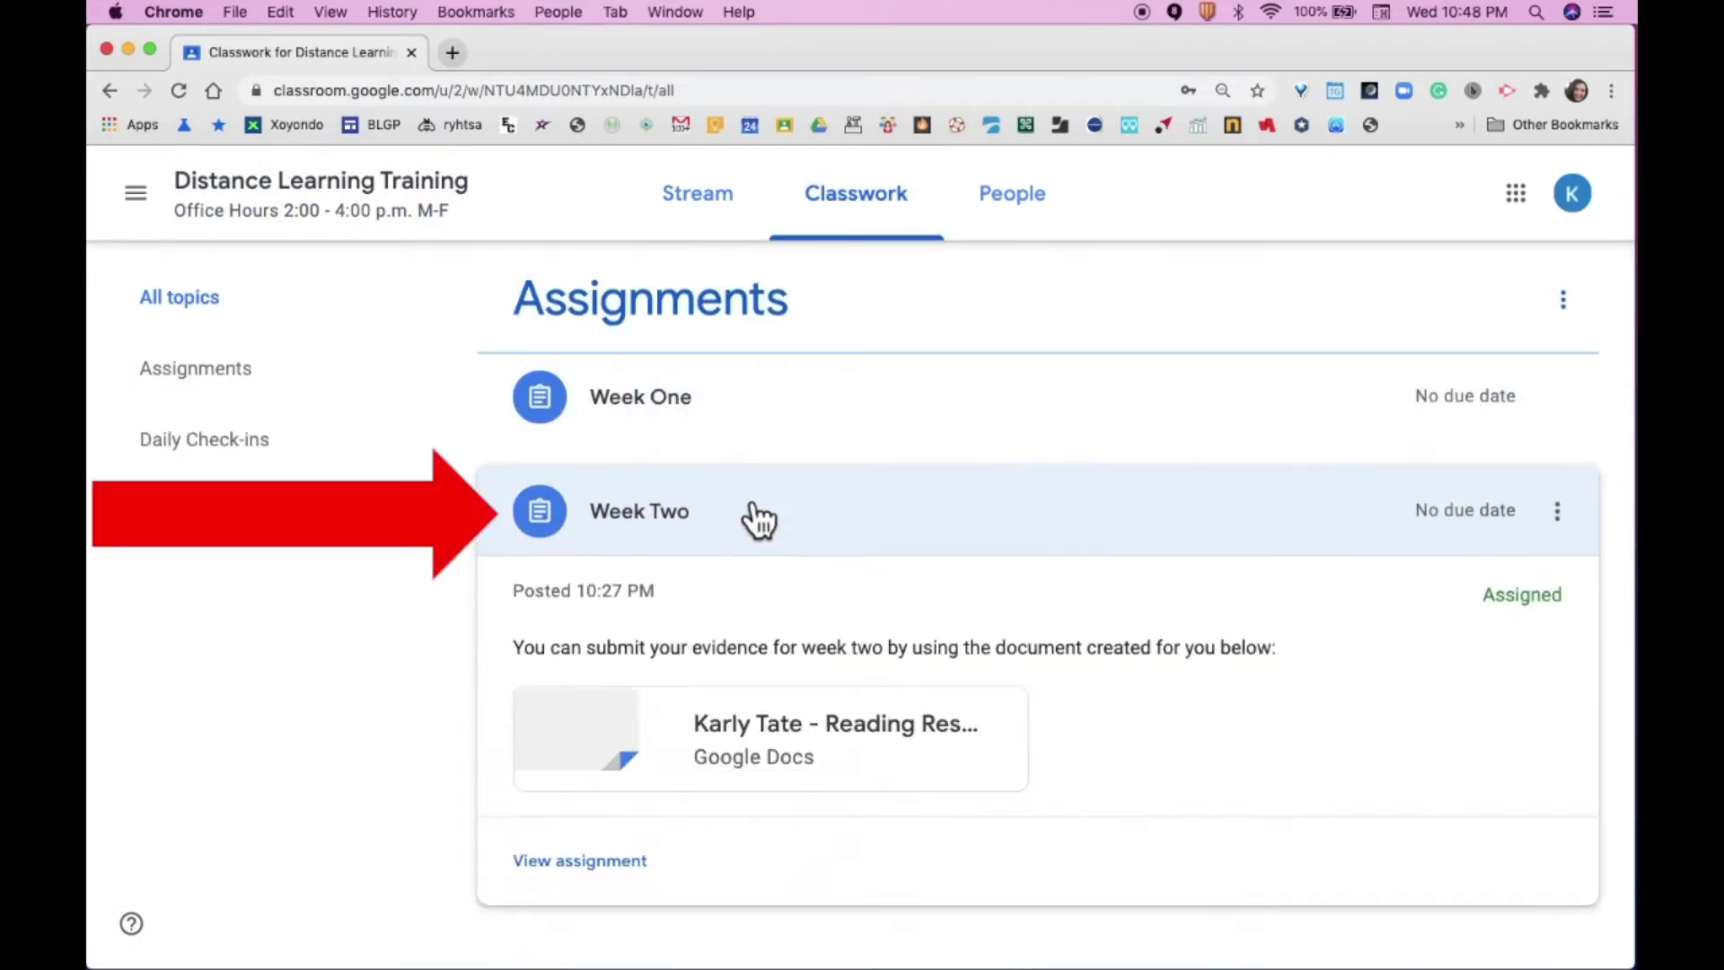
Open the Week Two assignment page, dismiss the tip, and open the Reading Response Log doc
left_click(622, 862)
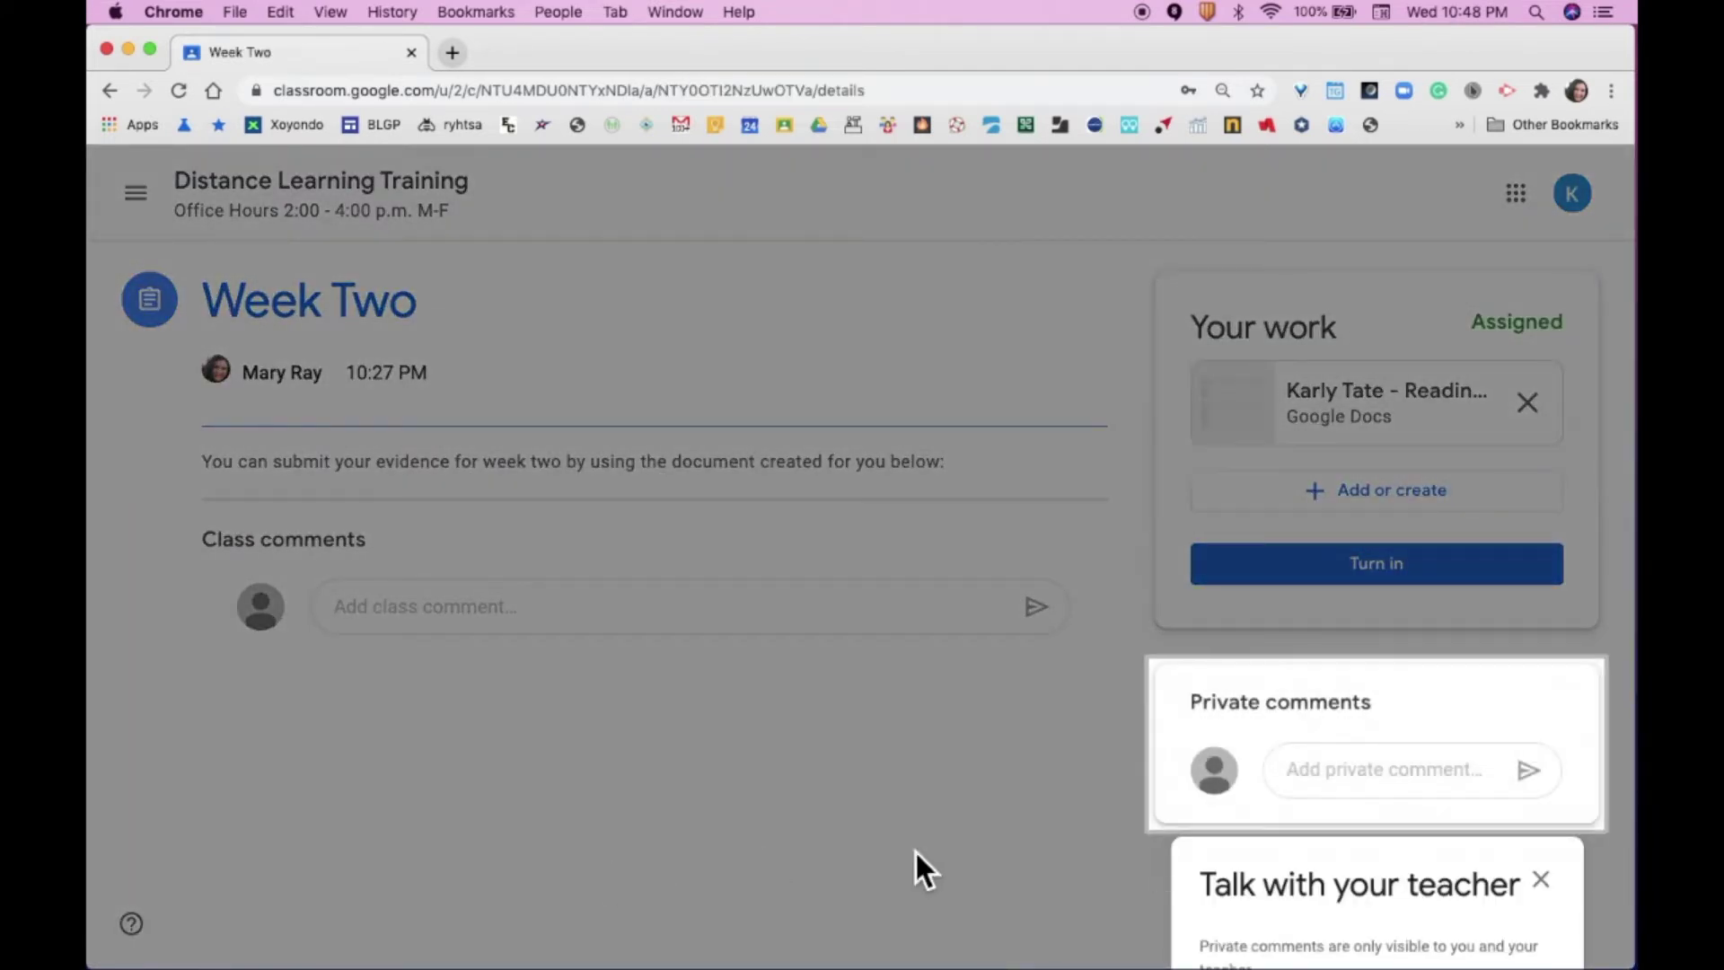
left_click(1560, 893)
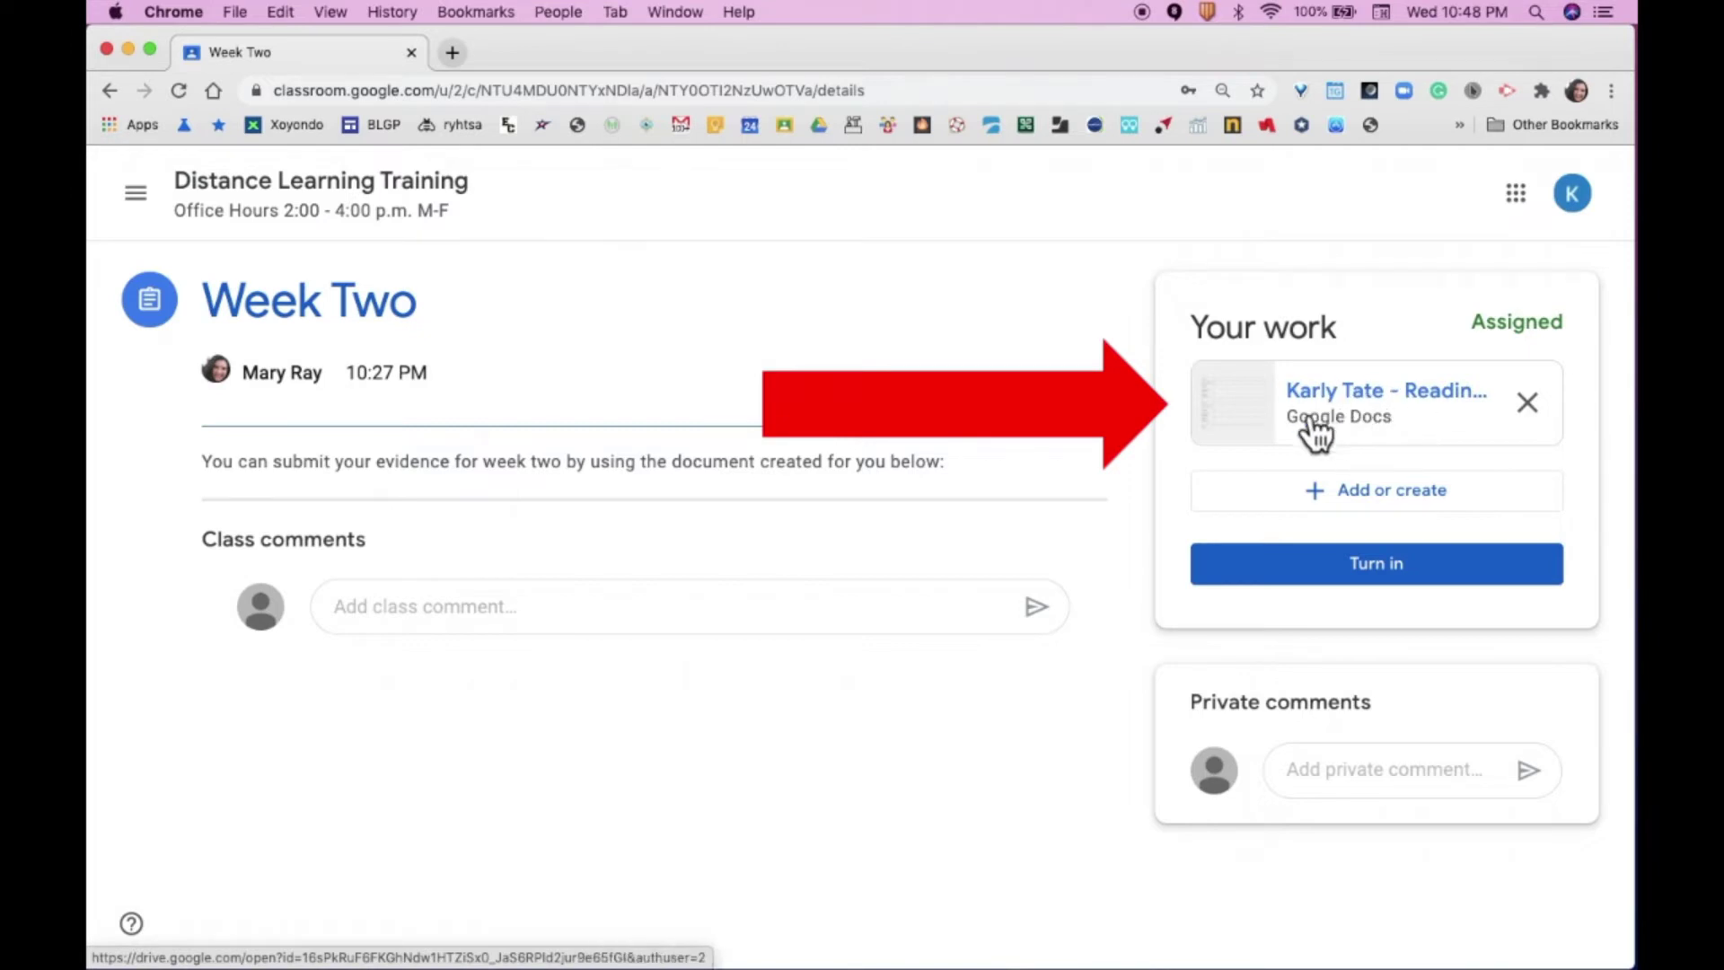
left_click(1373, 423)
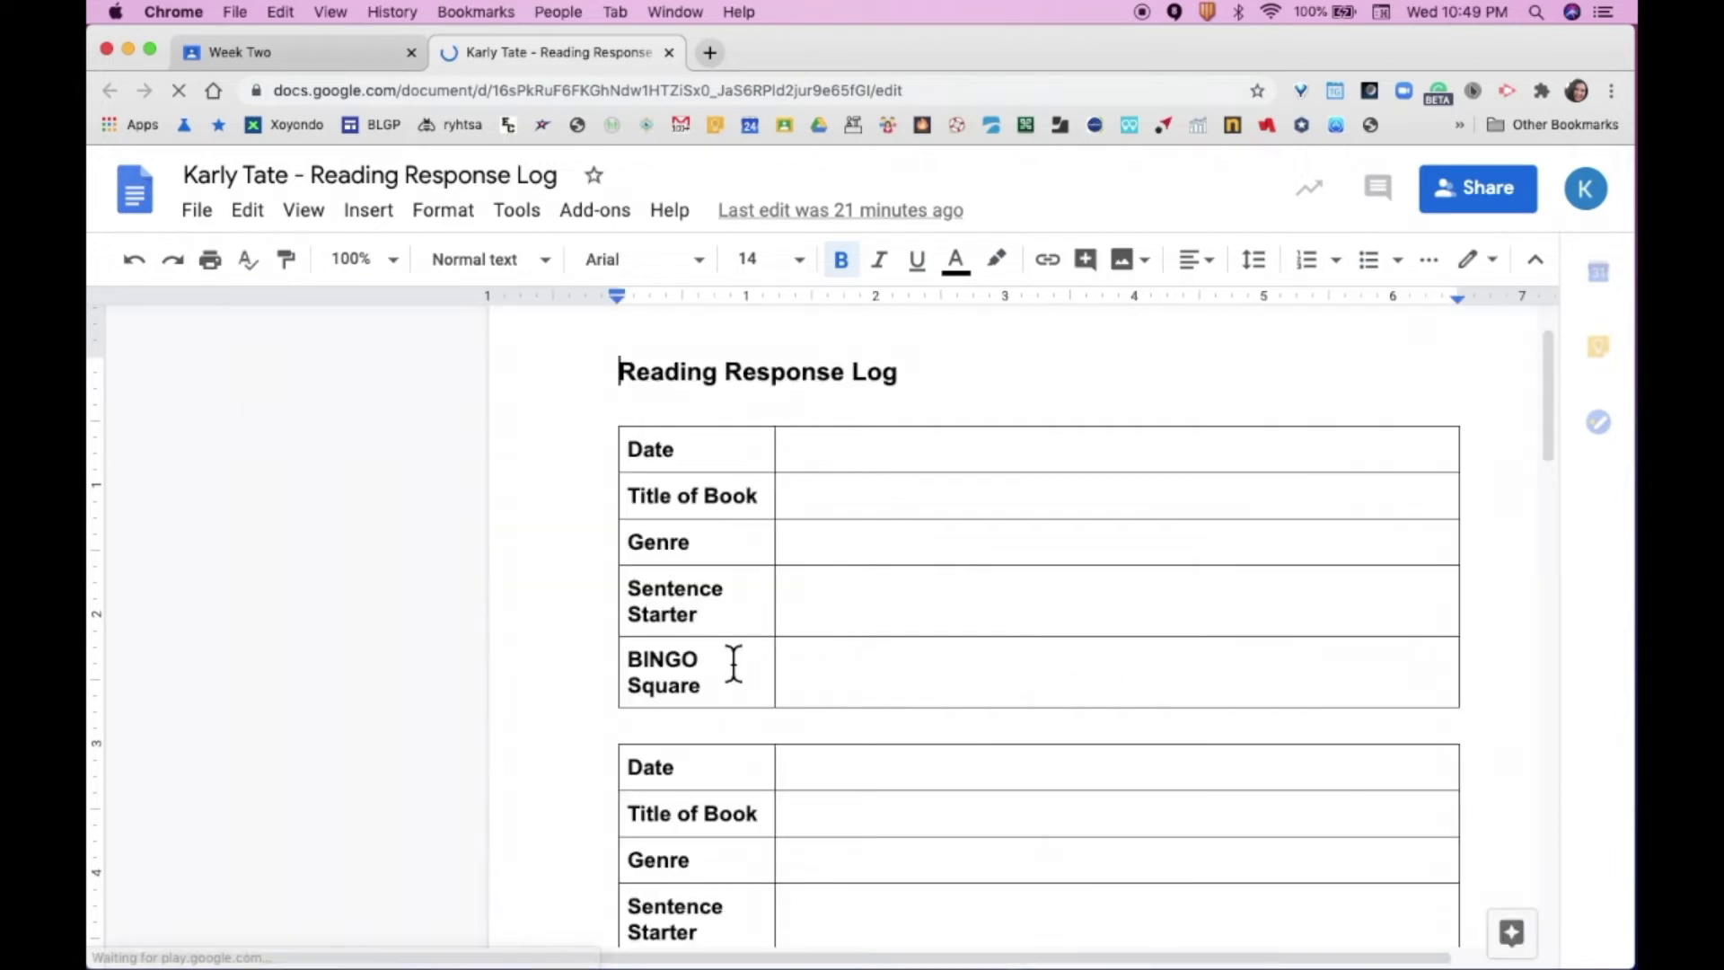
Close the Reading Response Log doc and go to the class Stream page
left_click(669, 53)
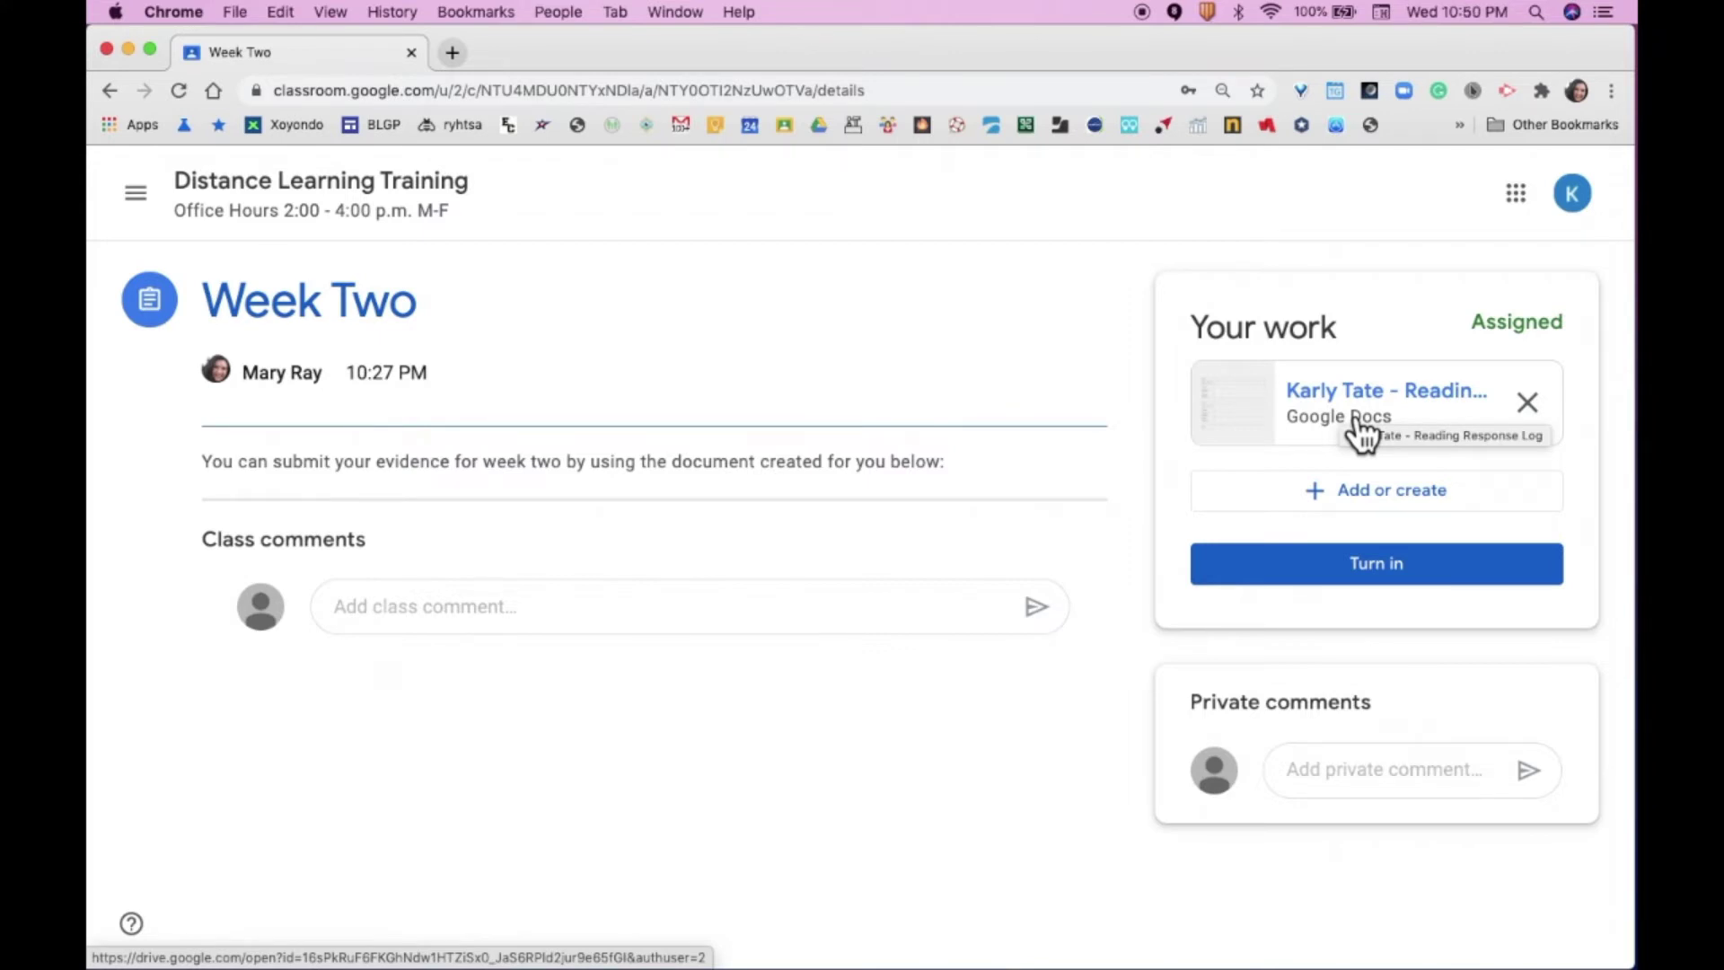
left_click(372, 197)
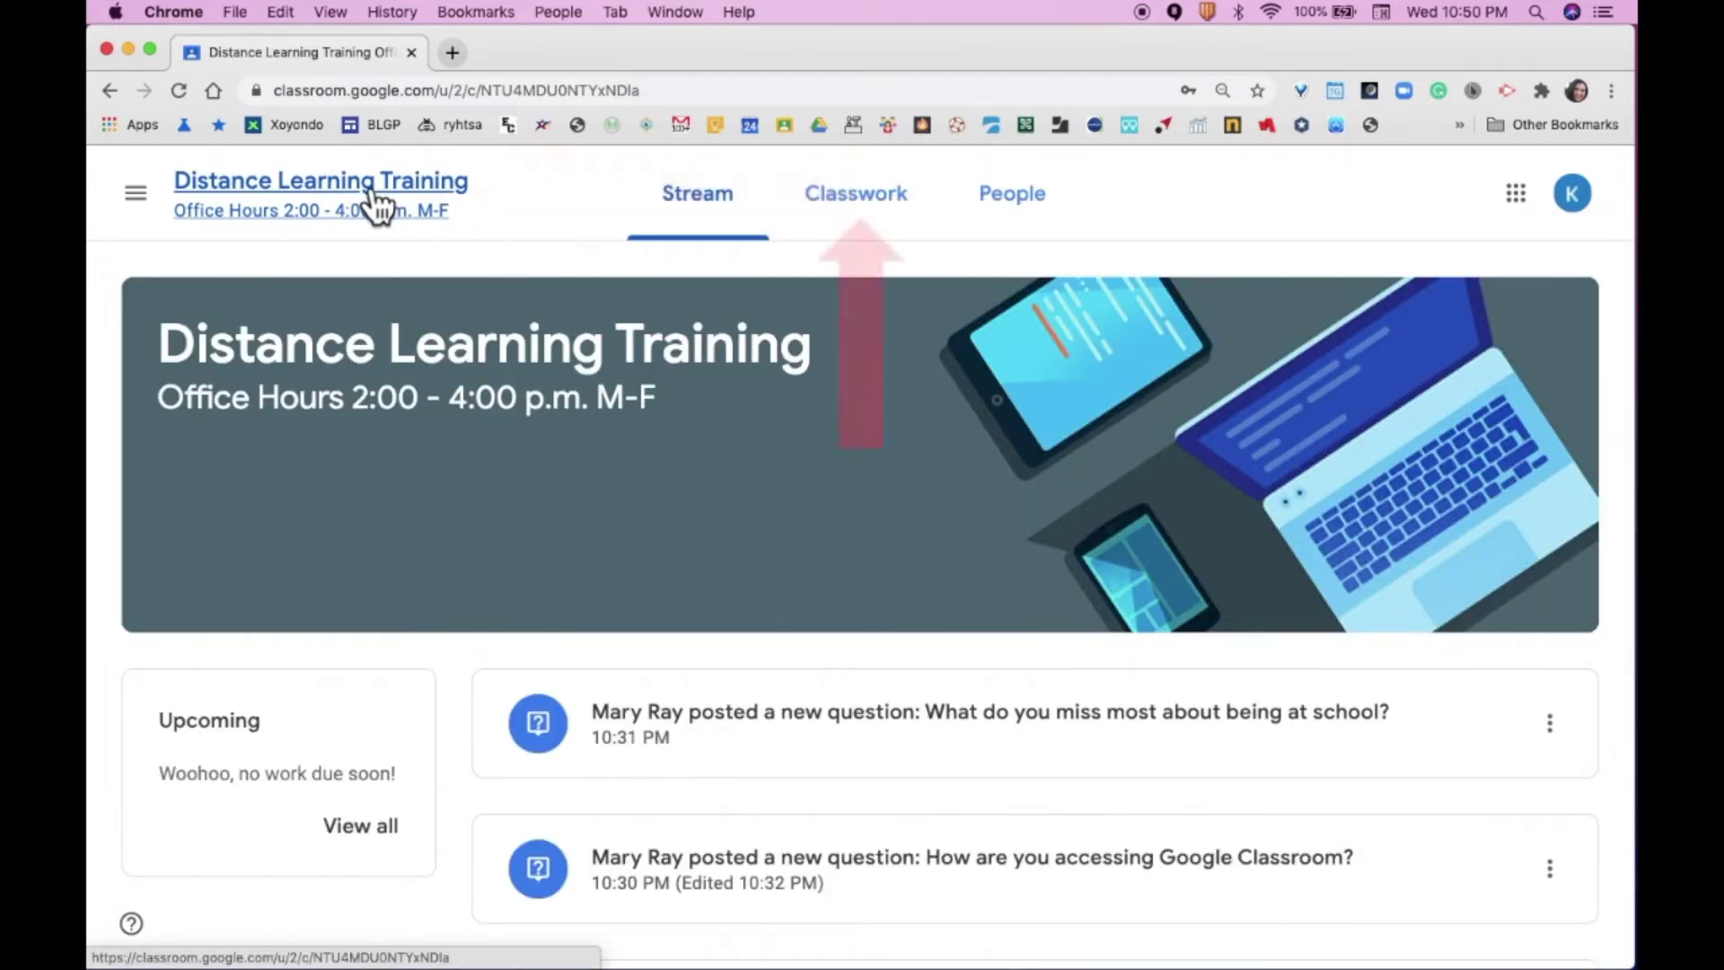
Switch to the Classwork list and collapse the Week Two assignment
left_click(876, 220)
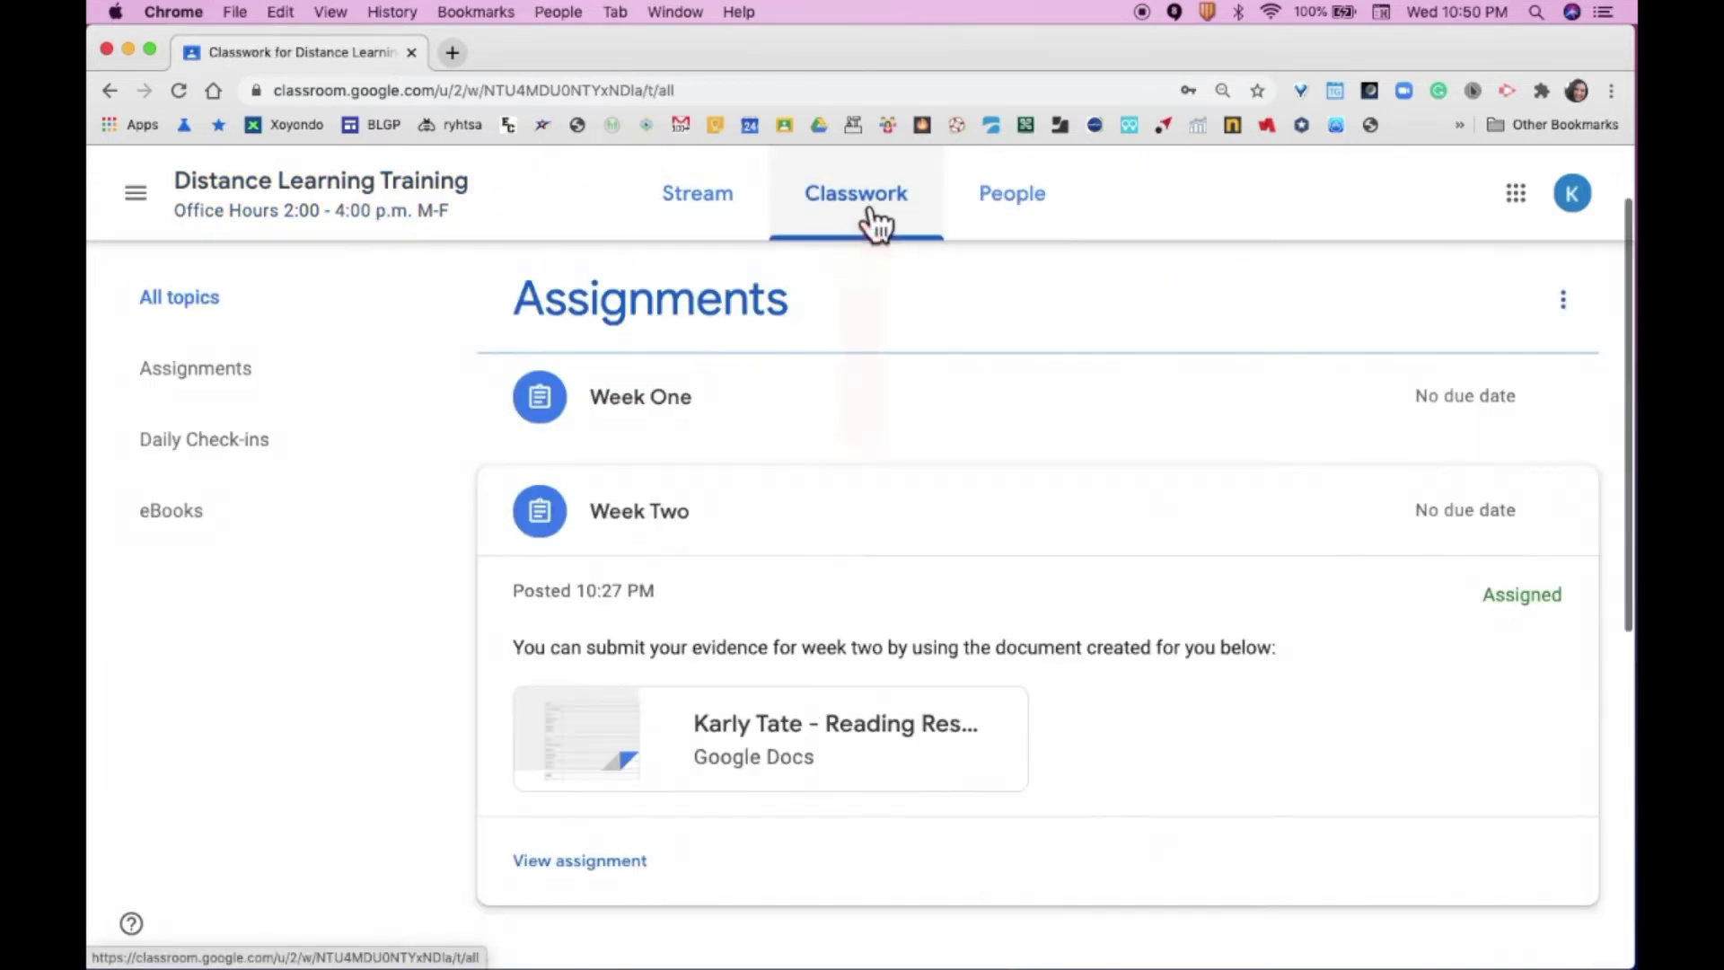
left_click(772, 520)
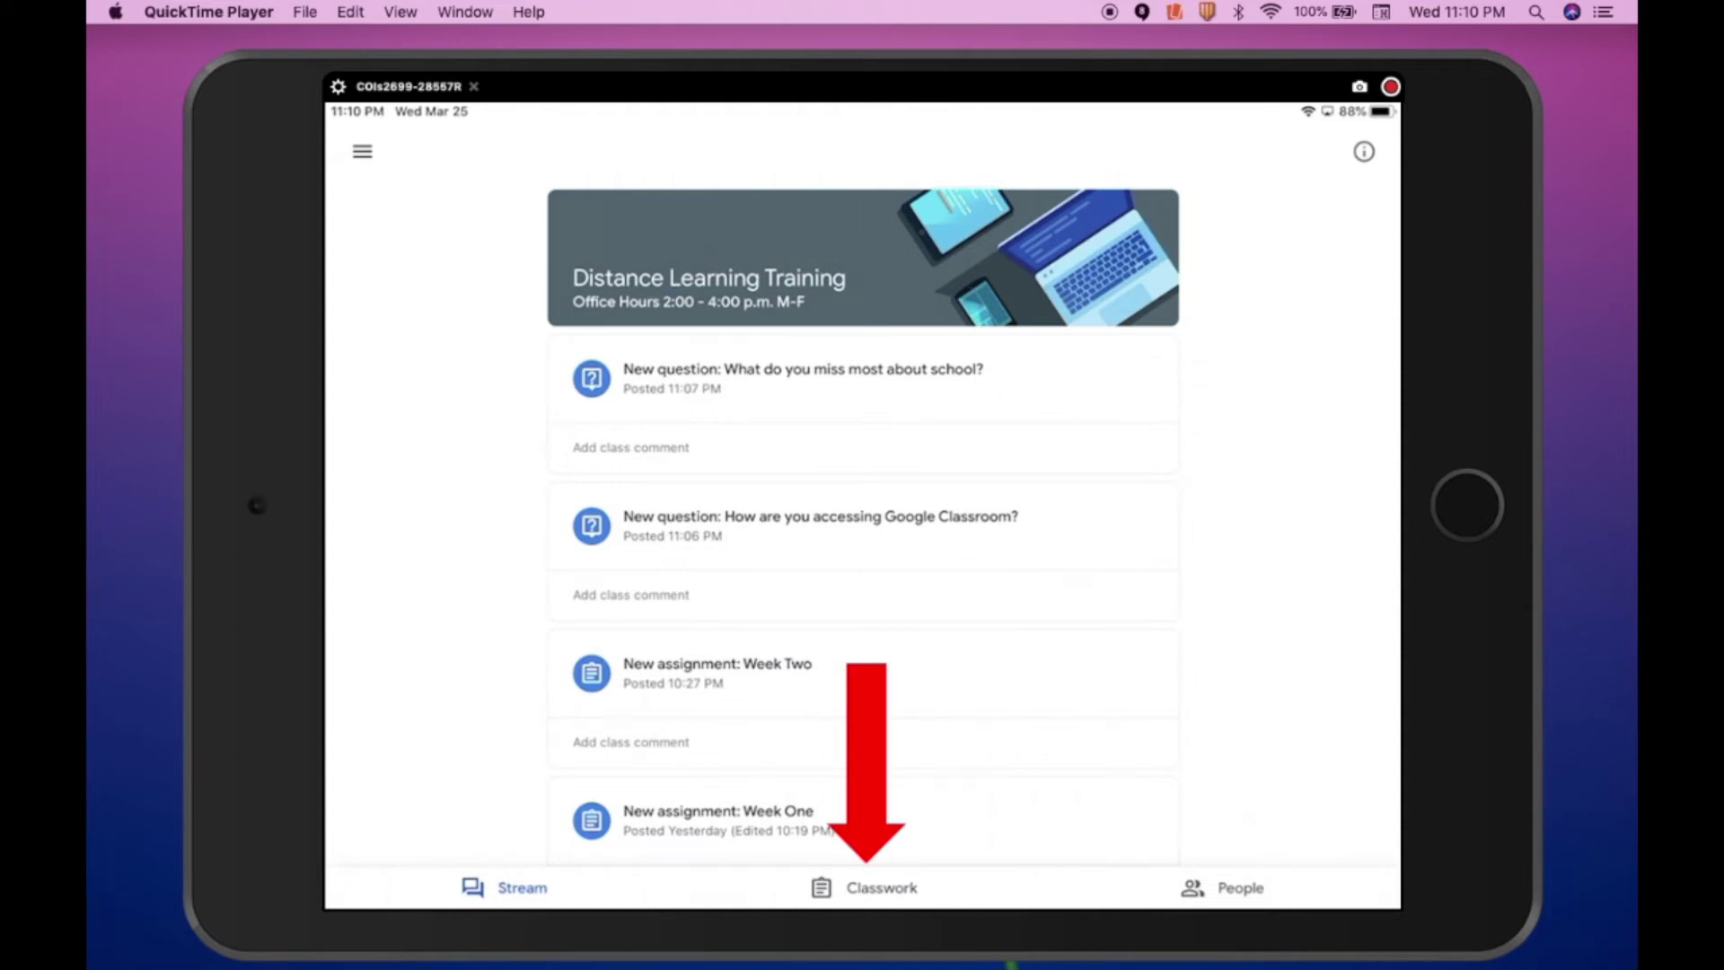
Show the class's Classwork list to reach the 'What do you miss most about school?' question
left_click(864, 887)
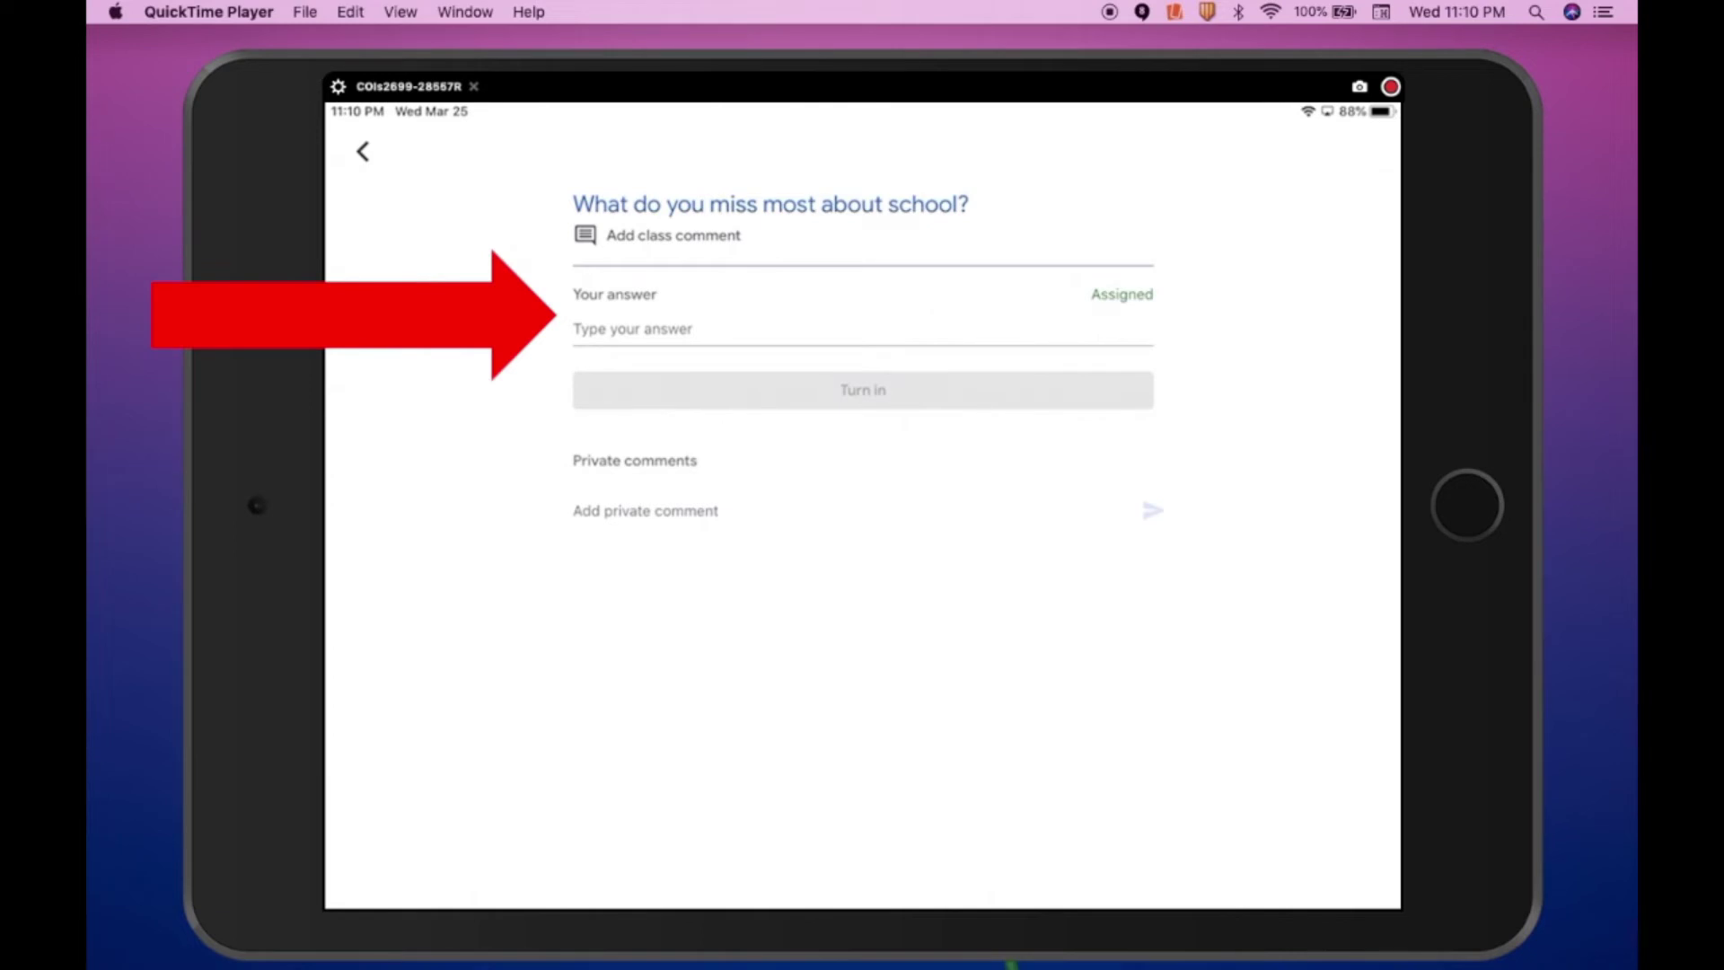
Answer 'I miss my friends.' and turn in and submit the answer
left_click(629, 328)
type("I miss my friends.")
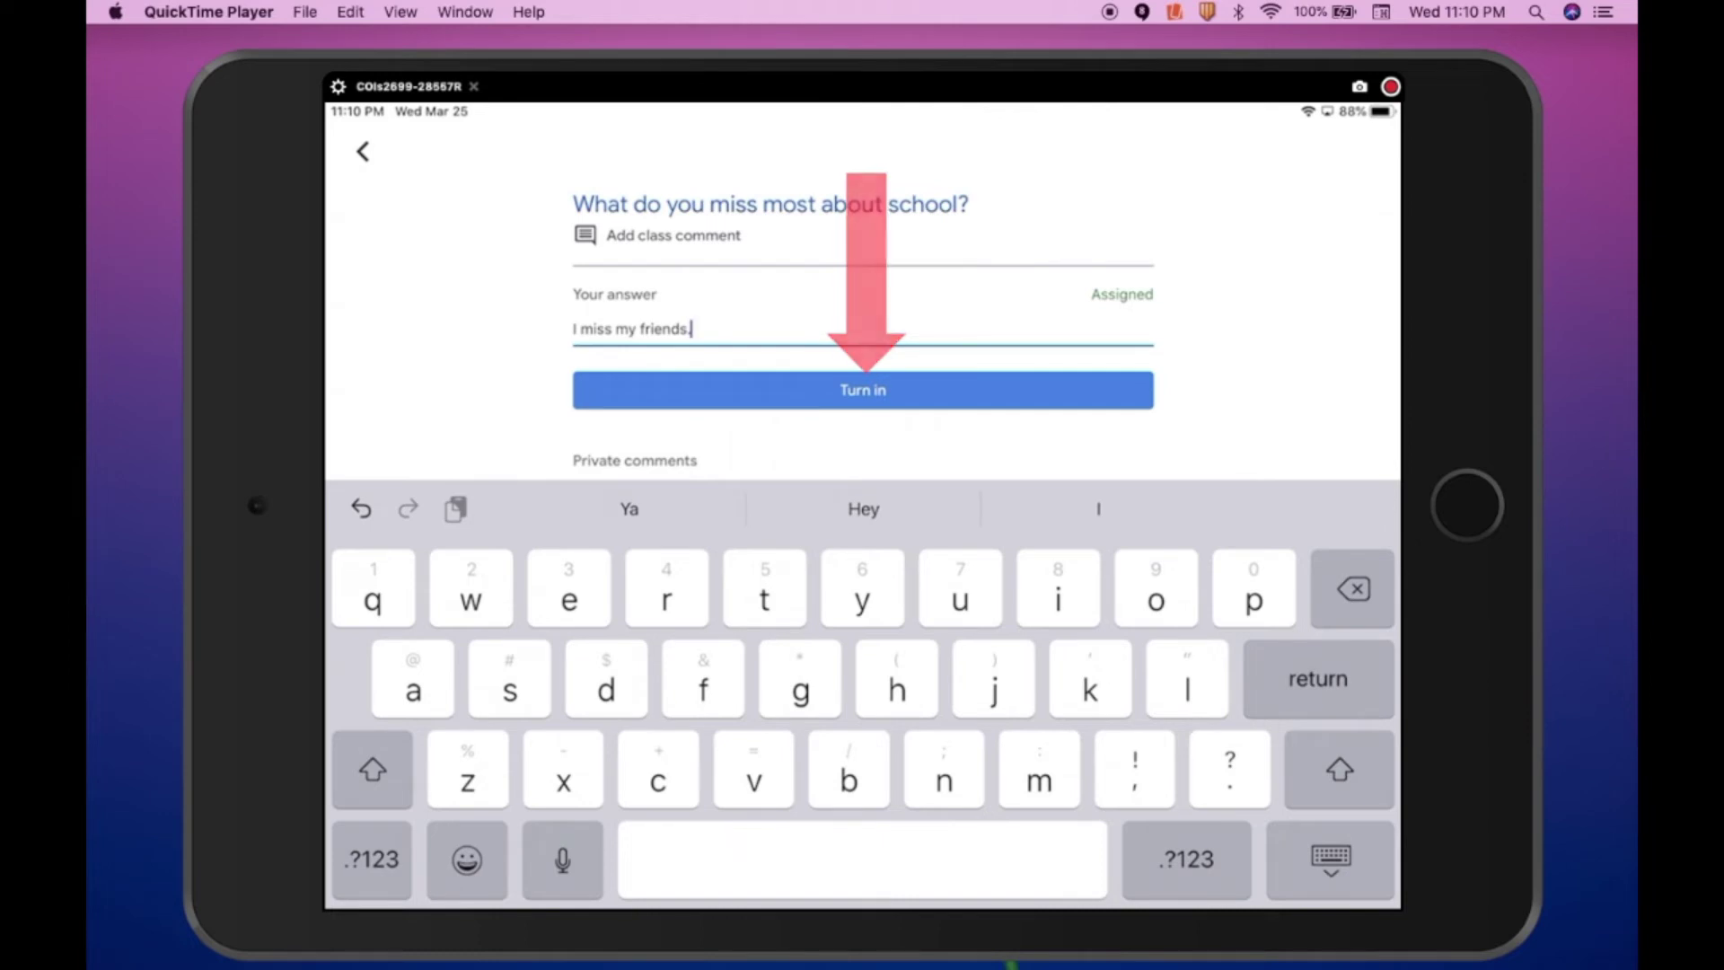
left_click(863, 389)
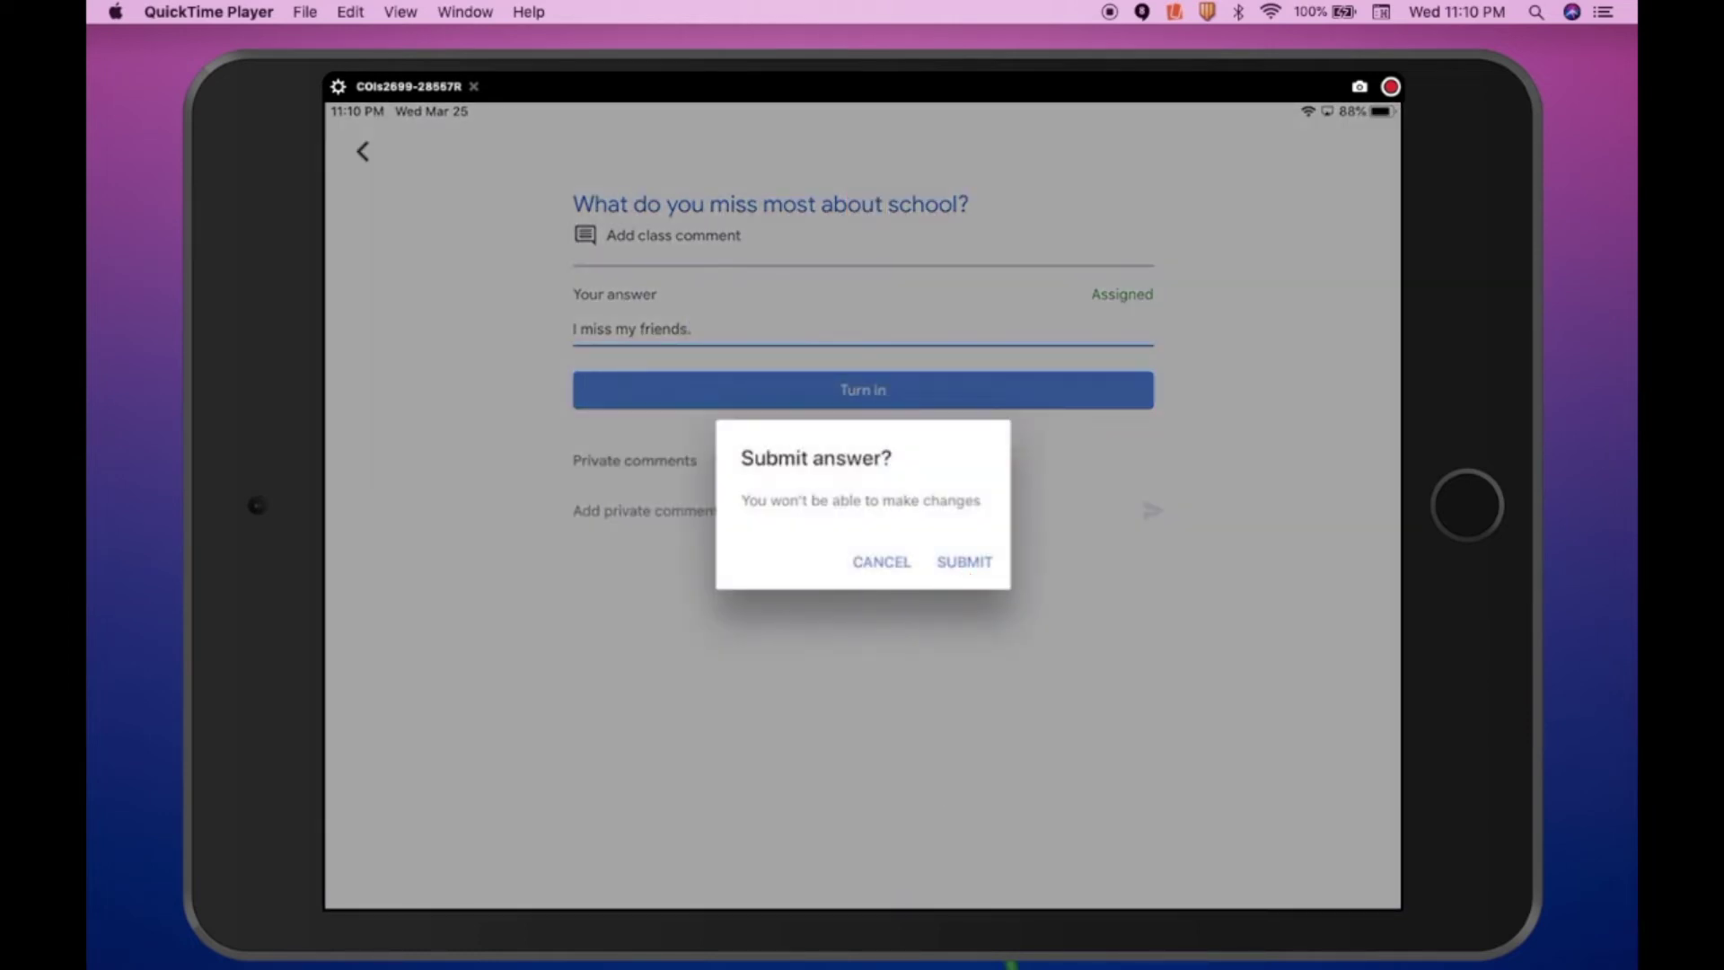
left_click(965, 562)
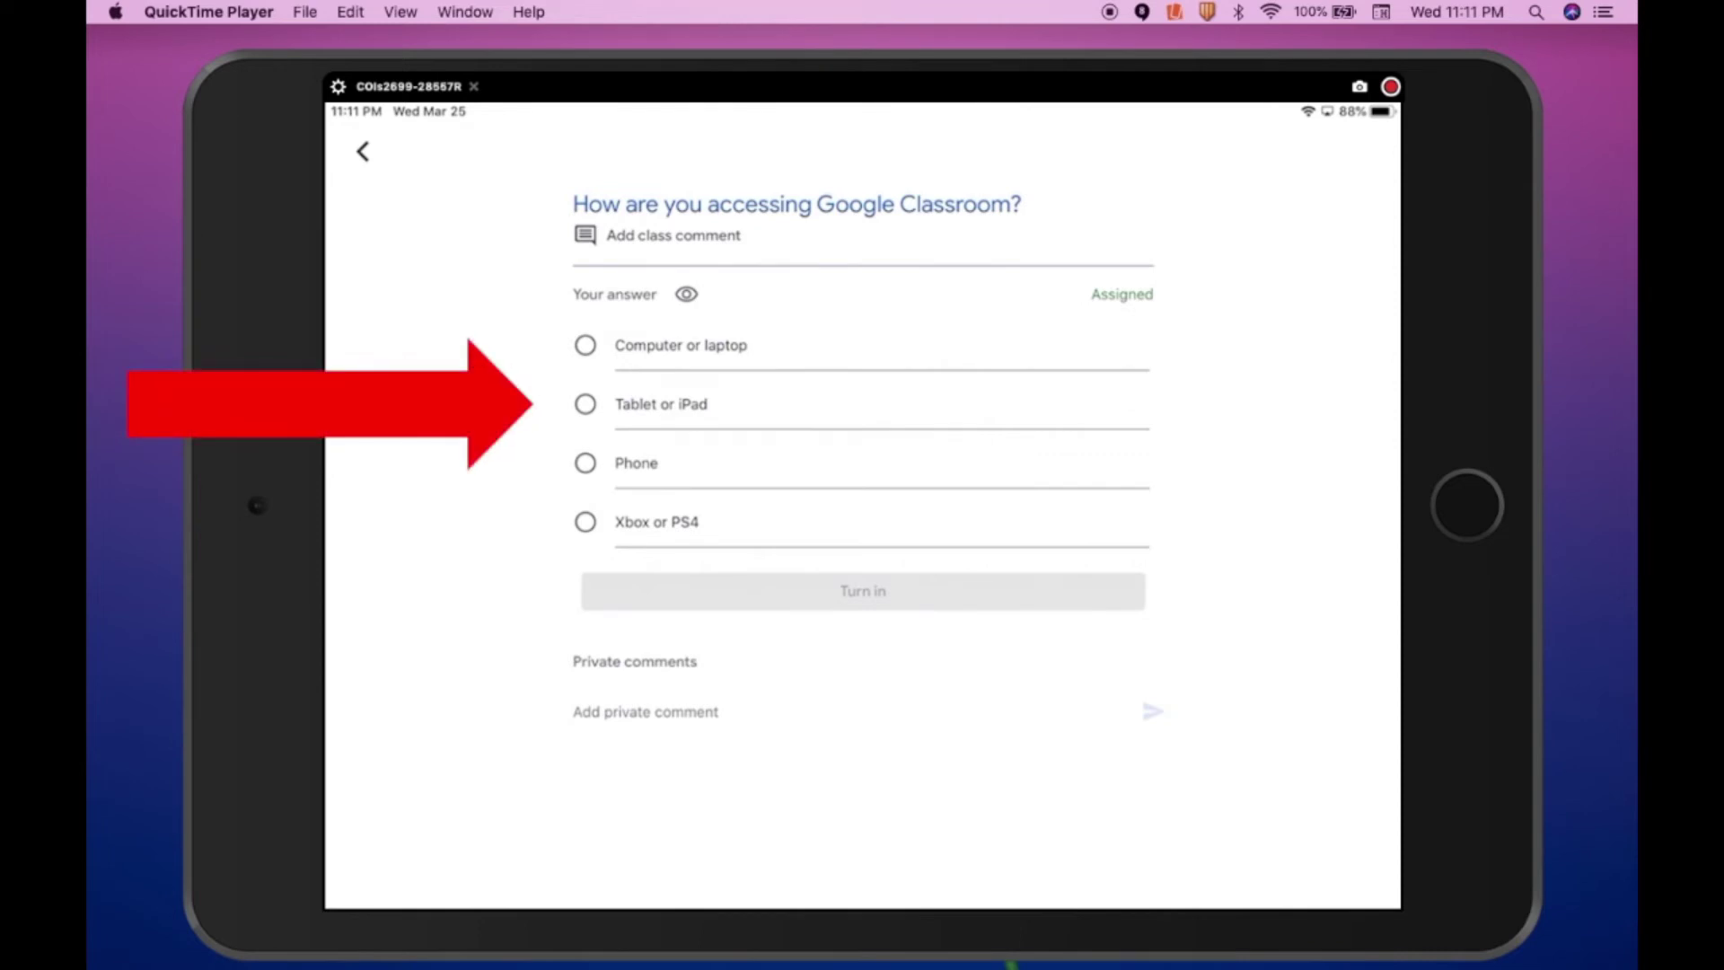
Choose 'Tablet or iPad' as the access answer and submit it
left_click(585, 403)
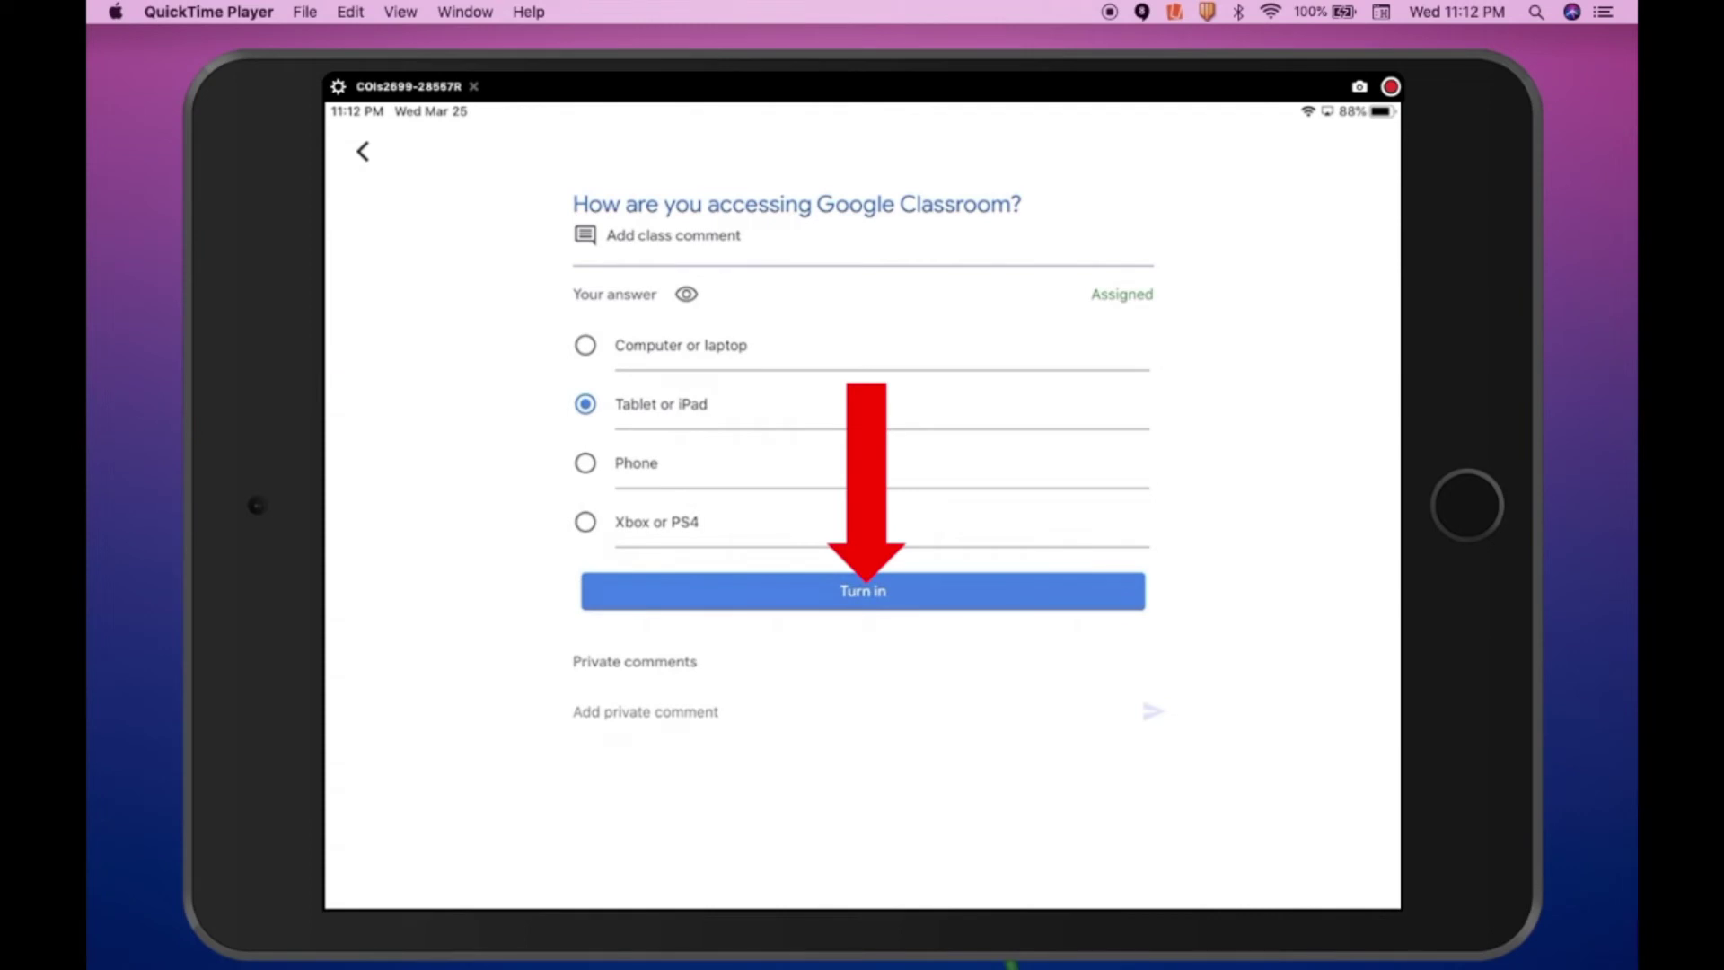
left_click(862, 590)
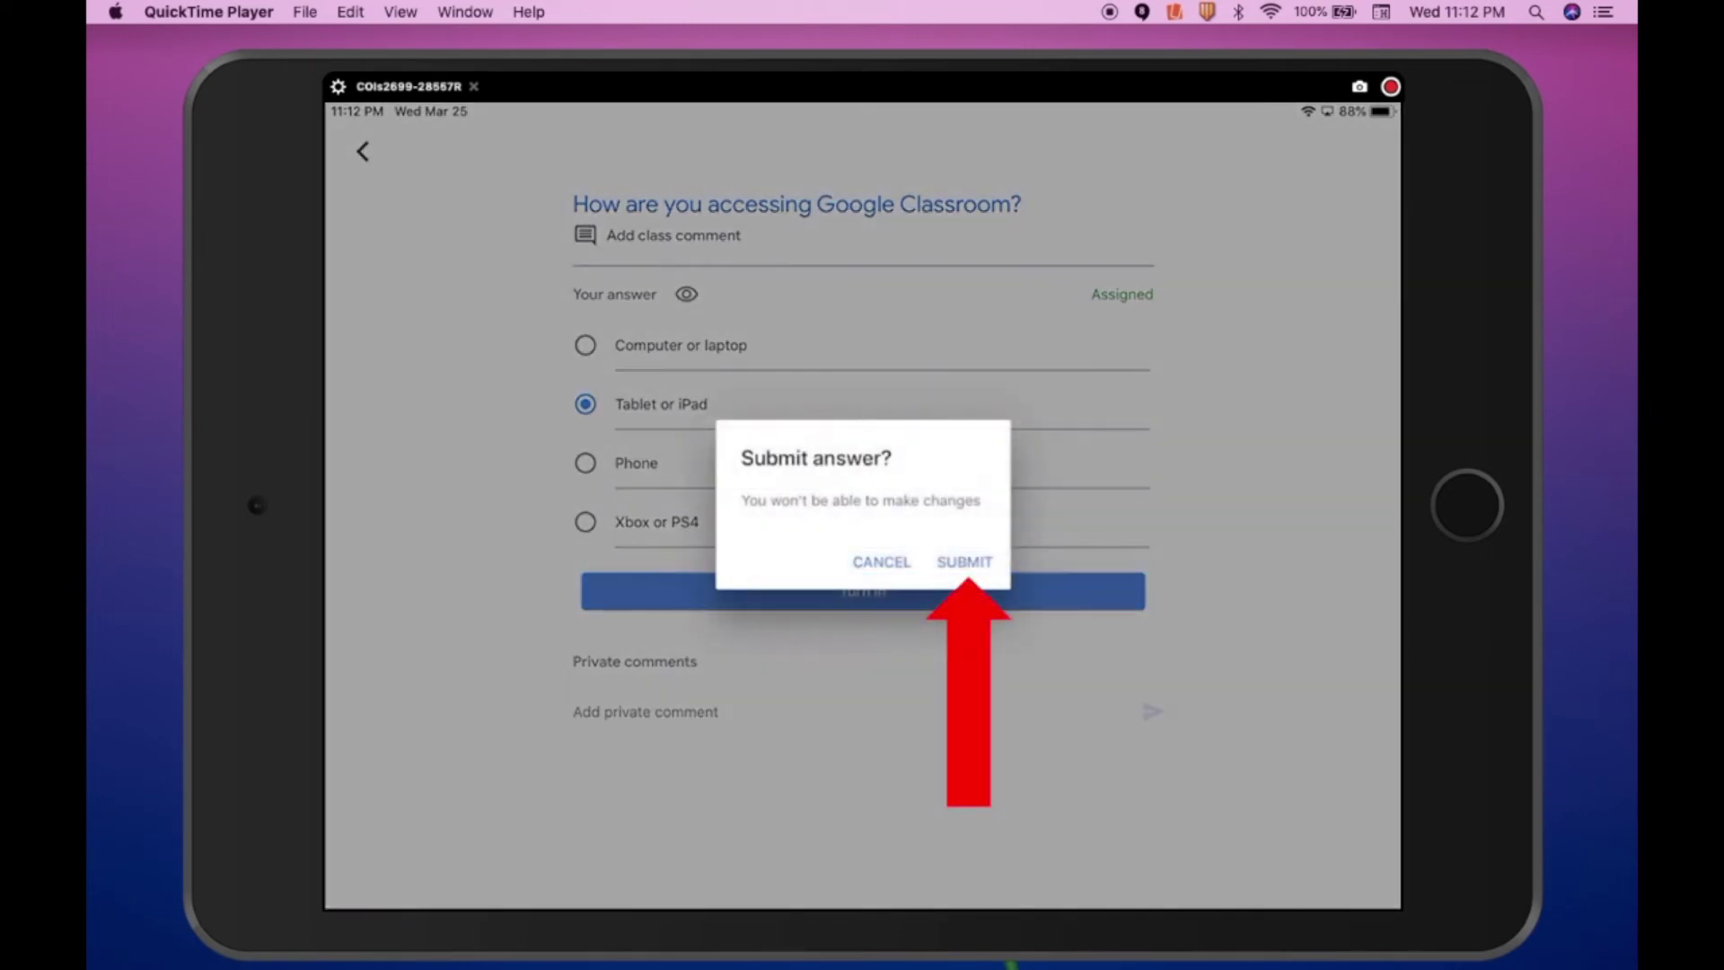
left_click(964, 561)
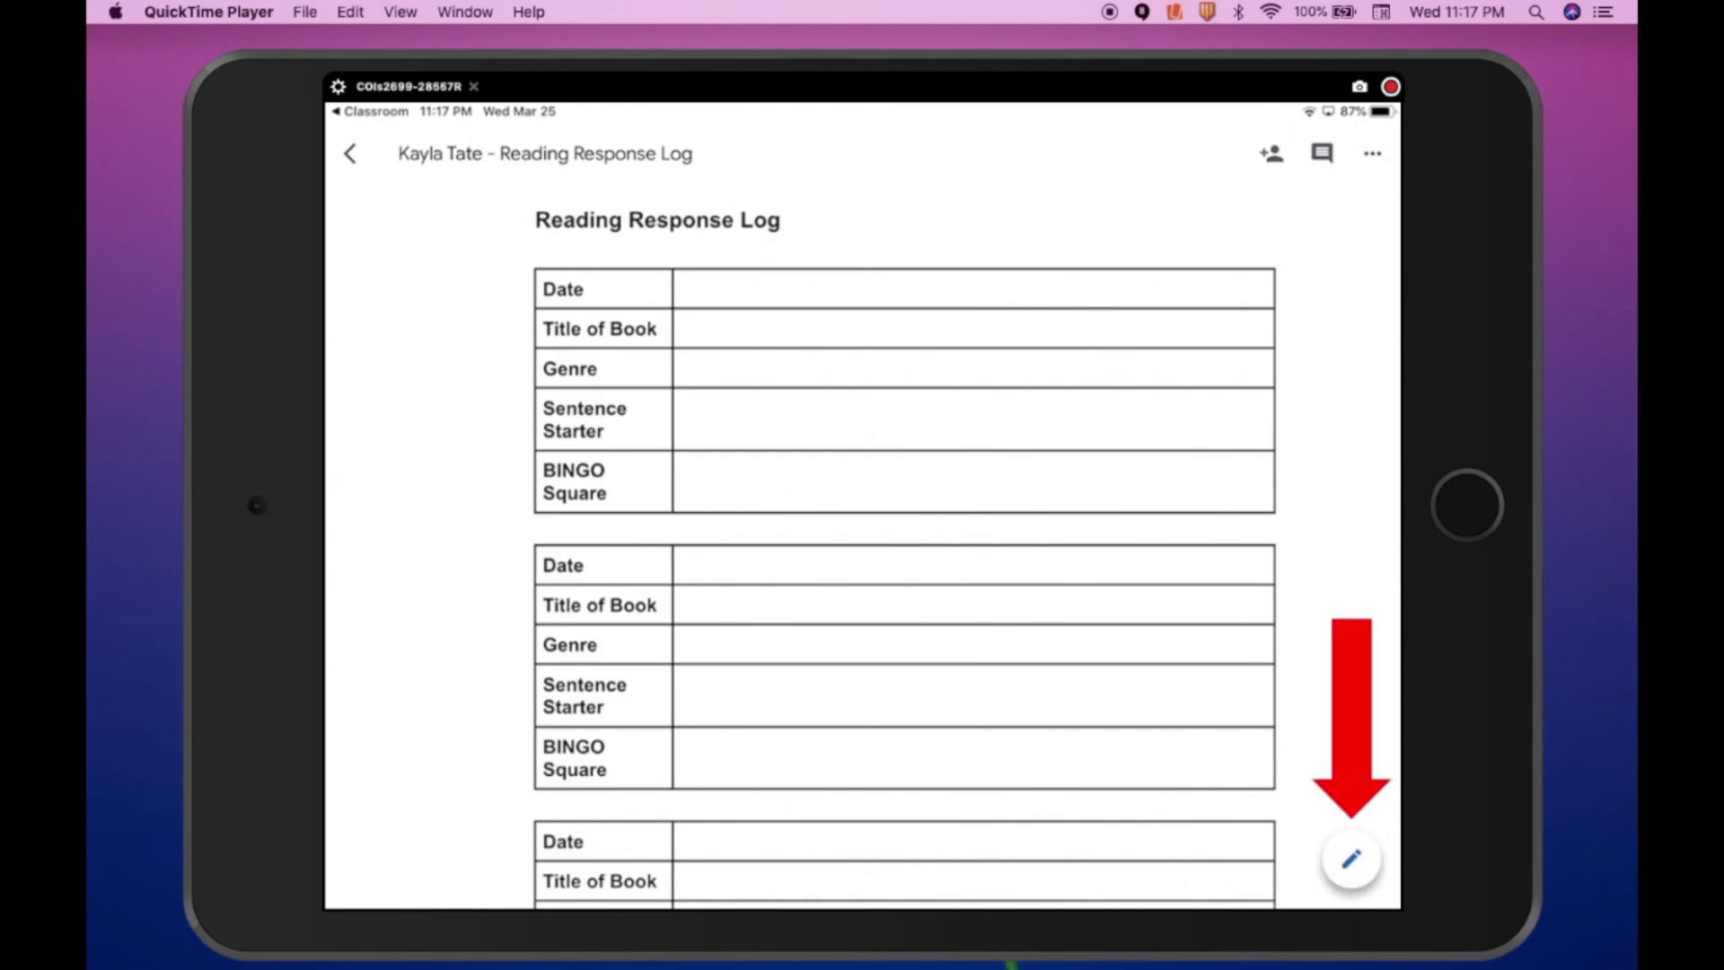
Edit the Reading Response Log's first Sentence Starter cell, finish editing, and close the doc
left_click(1351, 859)
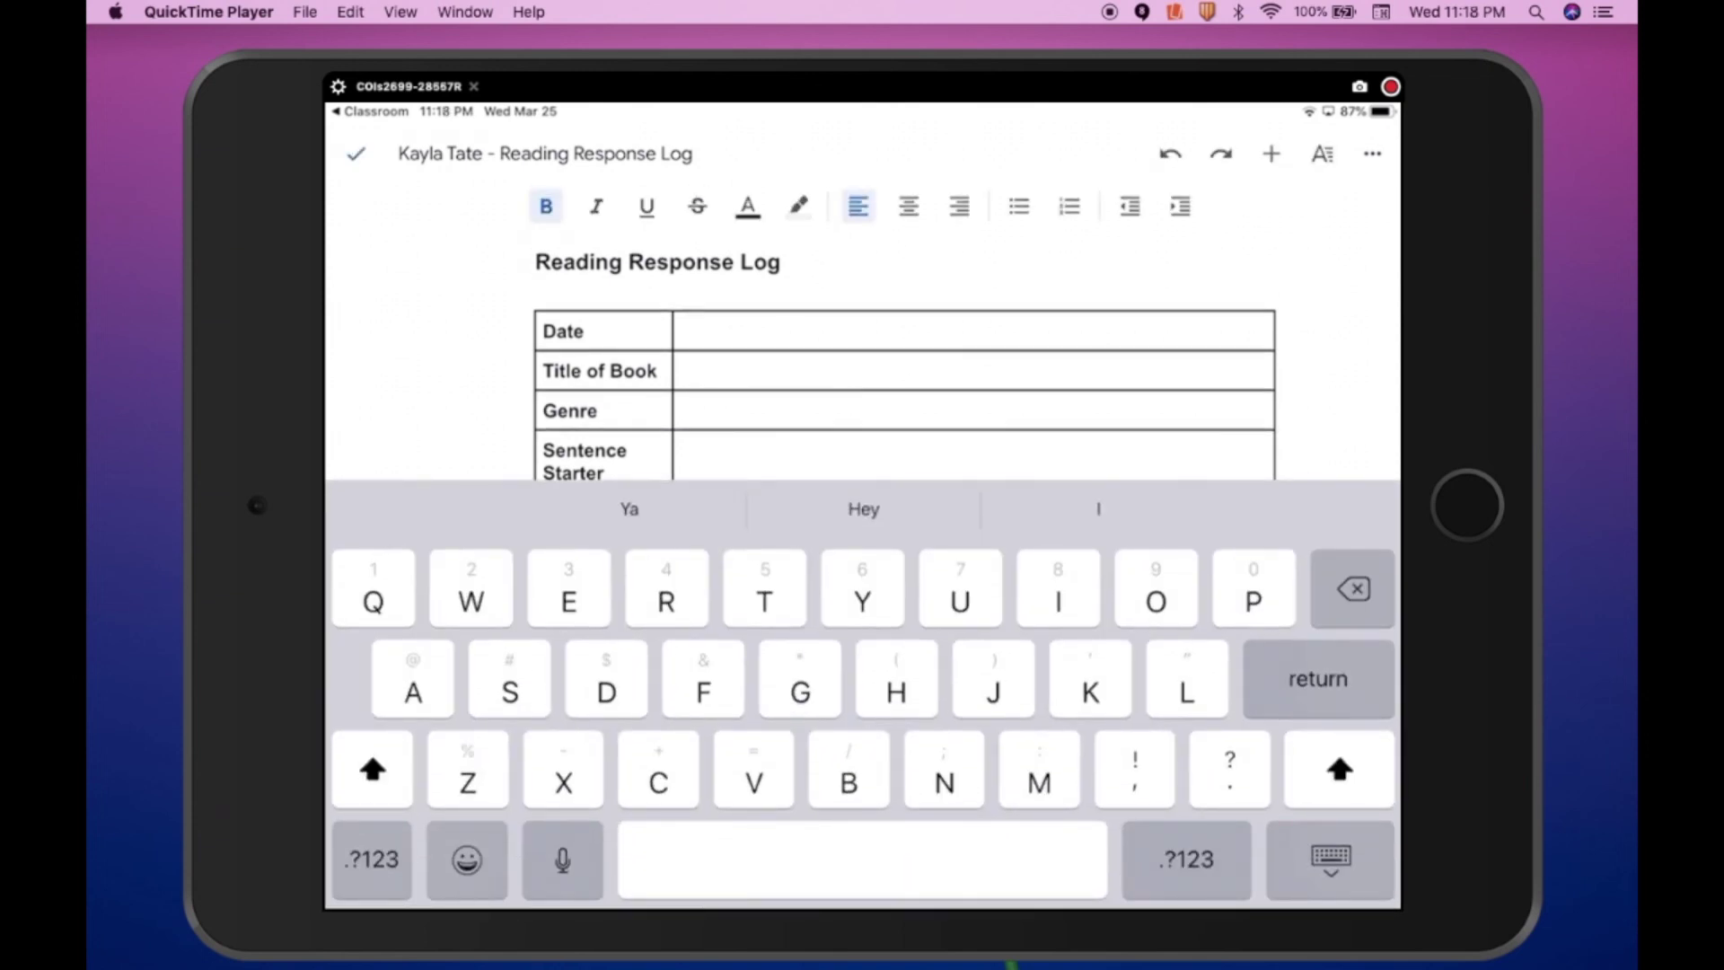
left_click(972, 455)
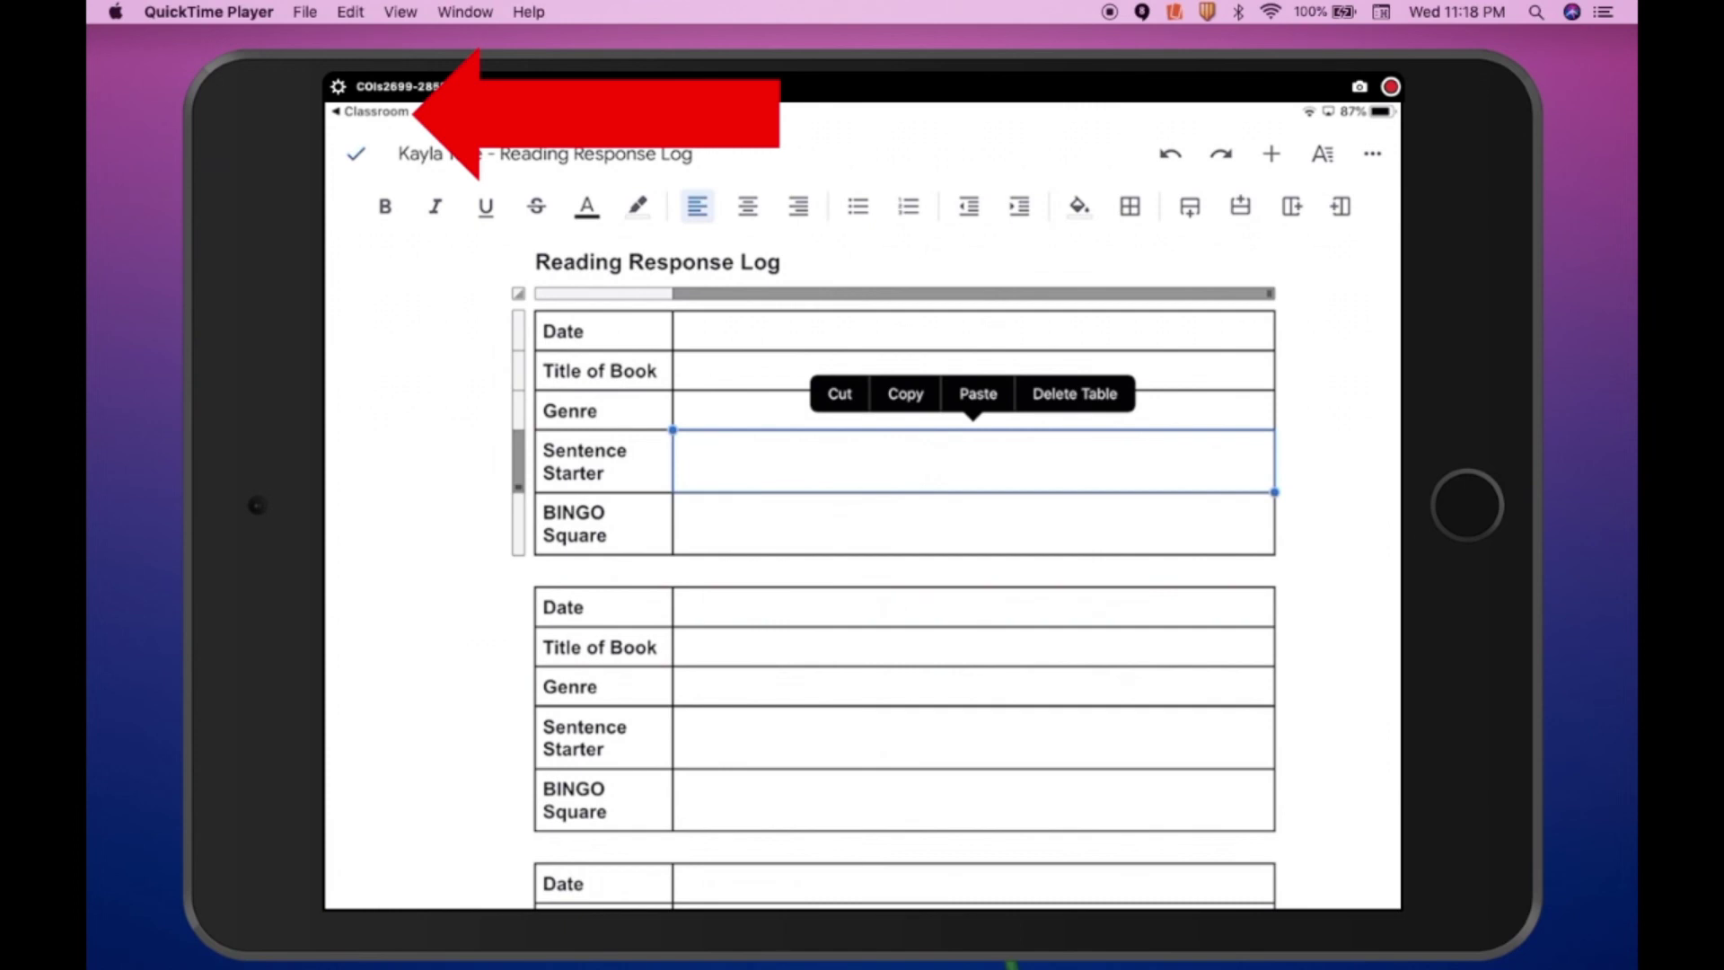
left_click(355, 153)
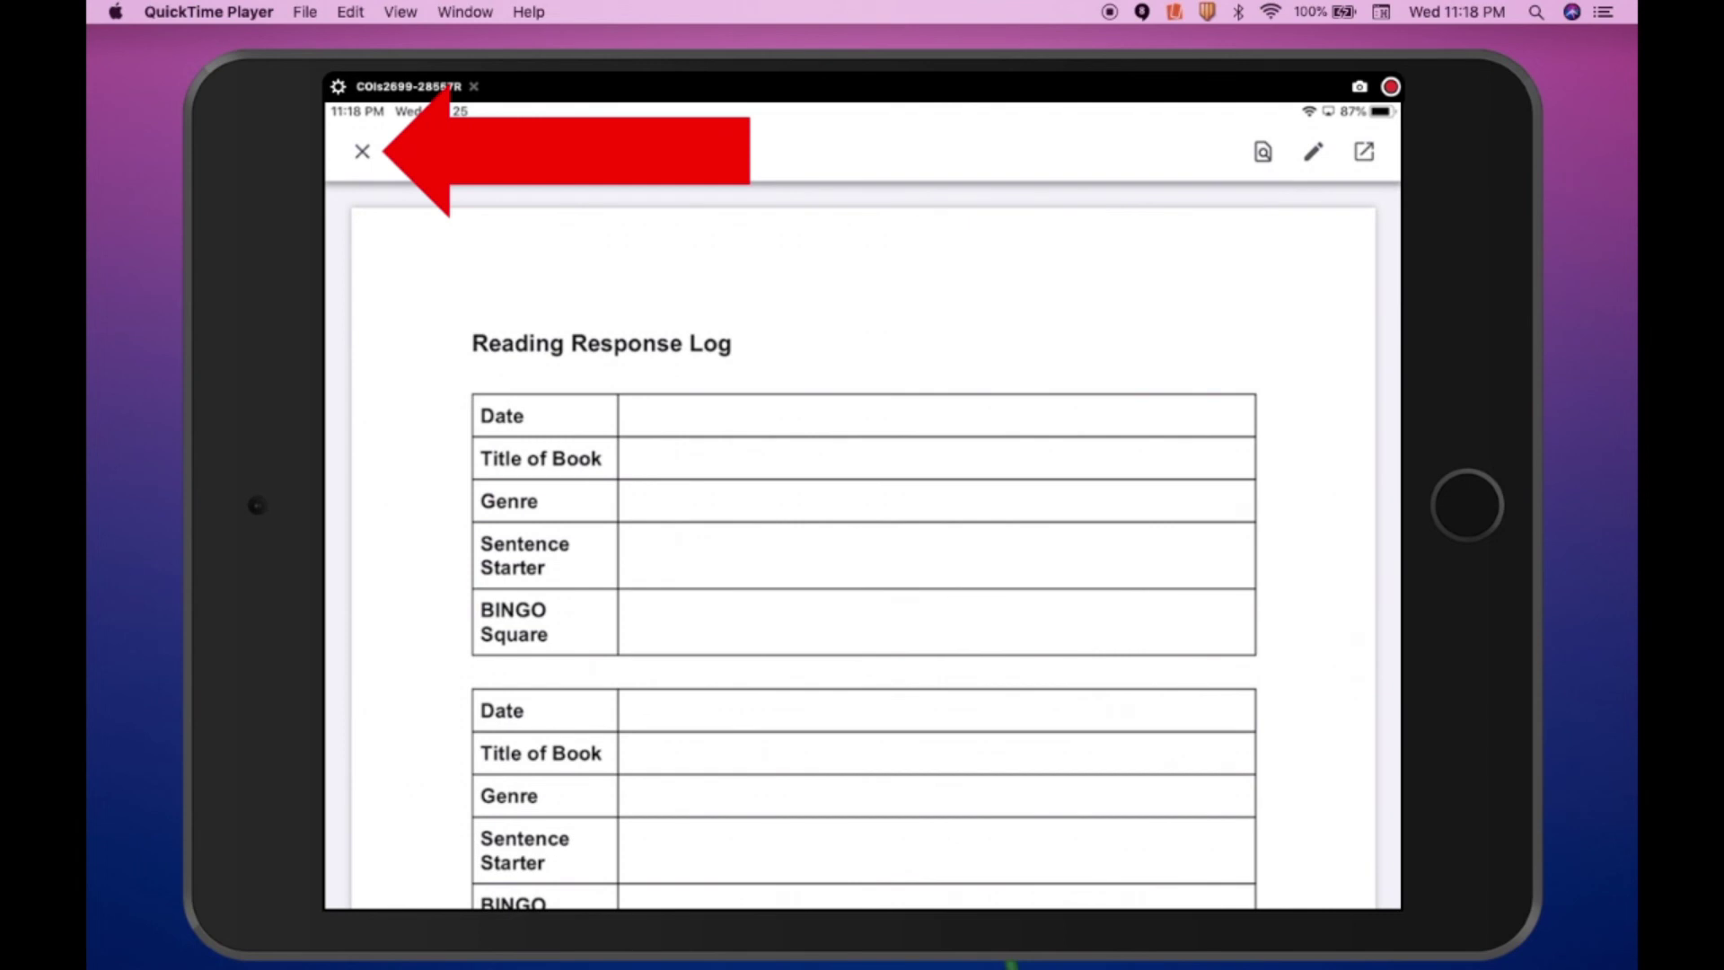
left_click(361, 151)
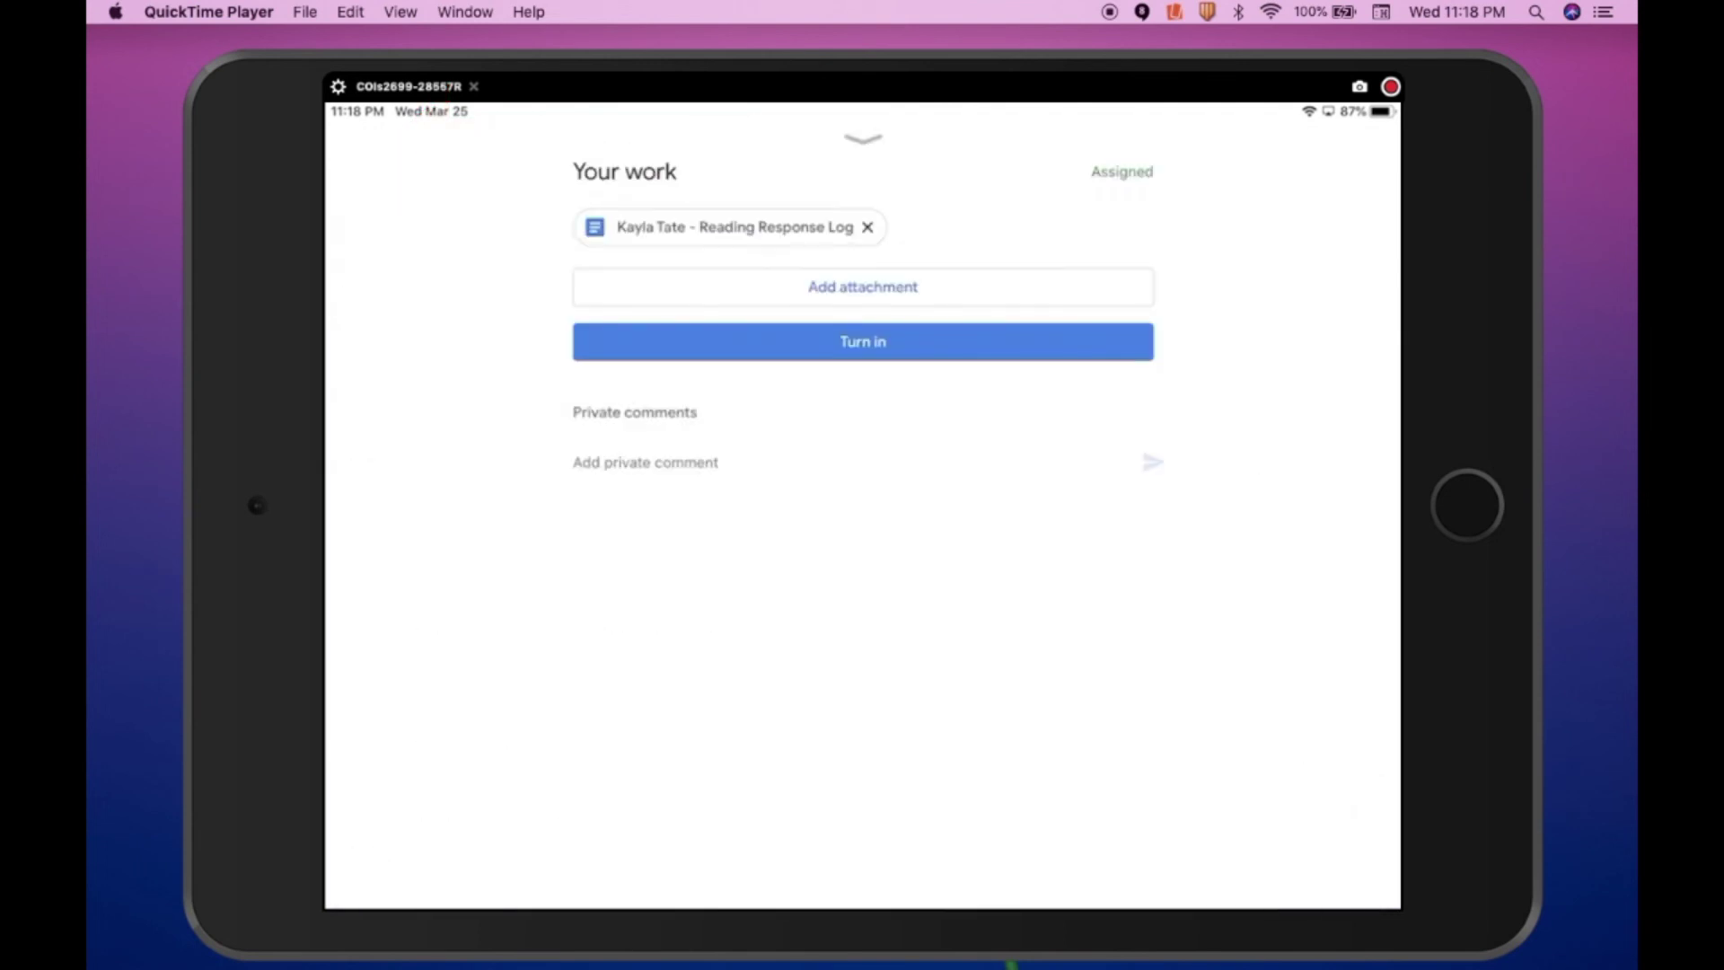